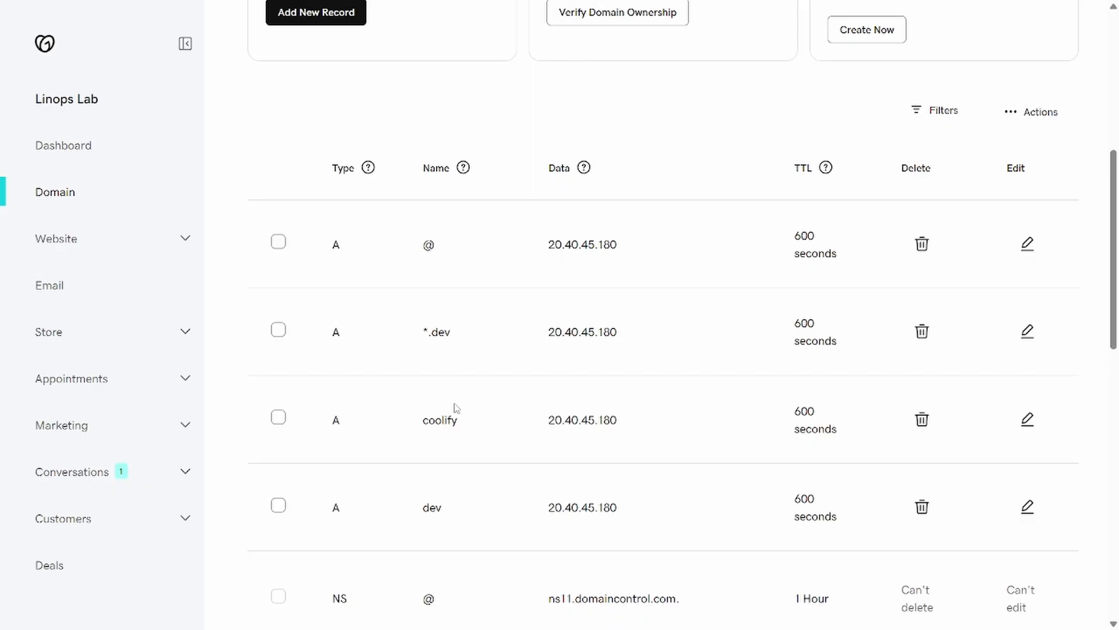
Step: Review GoDaddy's linopslab.xyz DNS records and return to the top of the list
scroll(456, 408, up, 7)
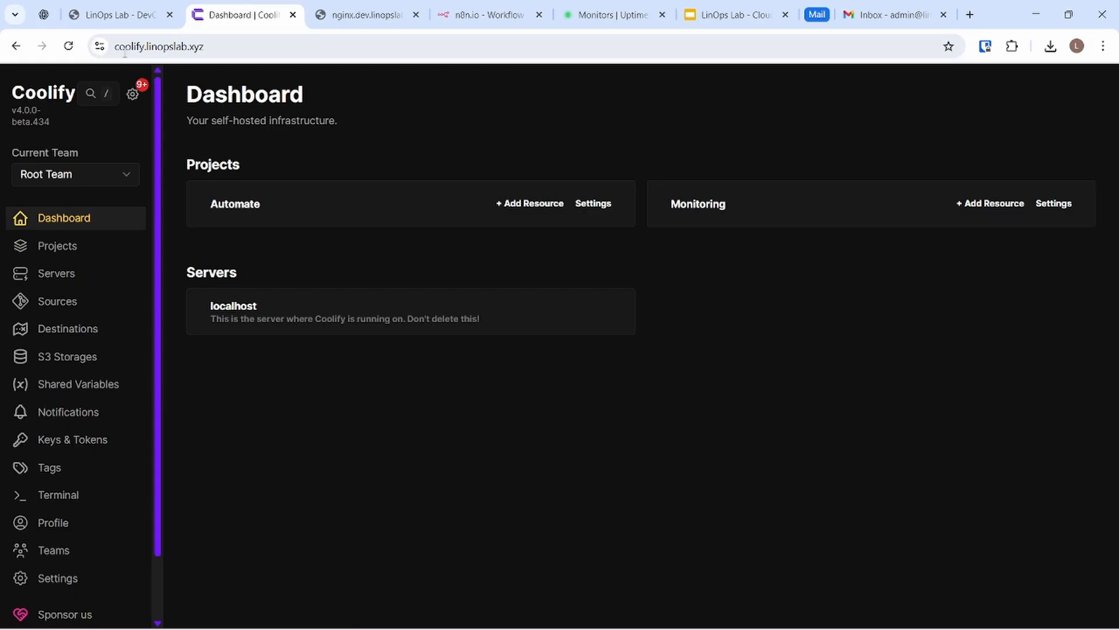
Step: Confirm the LinOps Lab website loads at the linopslab.xyz domain
click(357, 8)
click(123, 7)
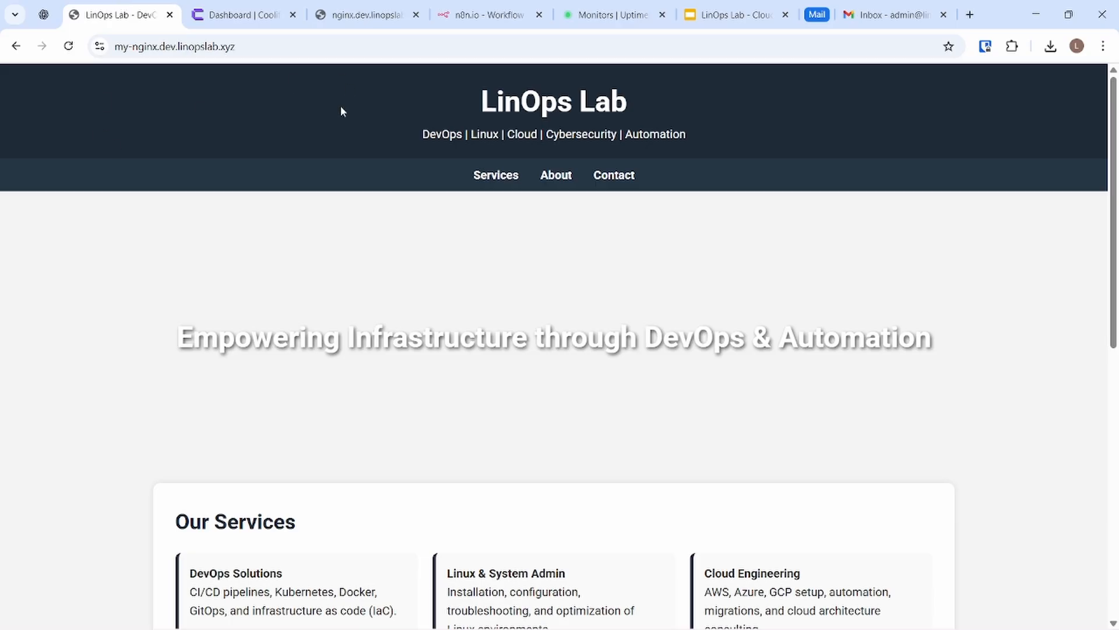
scroll(230, 262, down, 2)
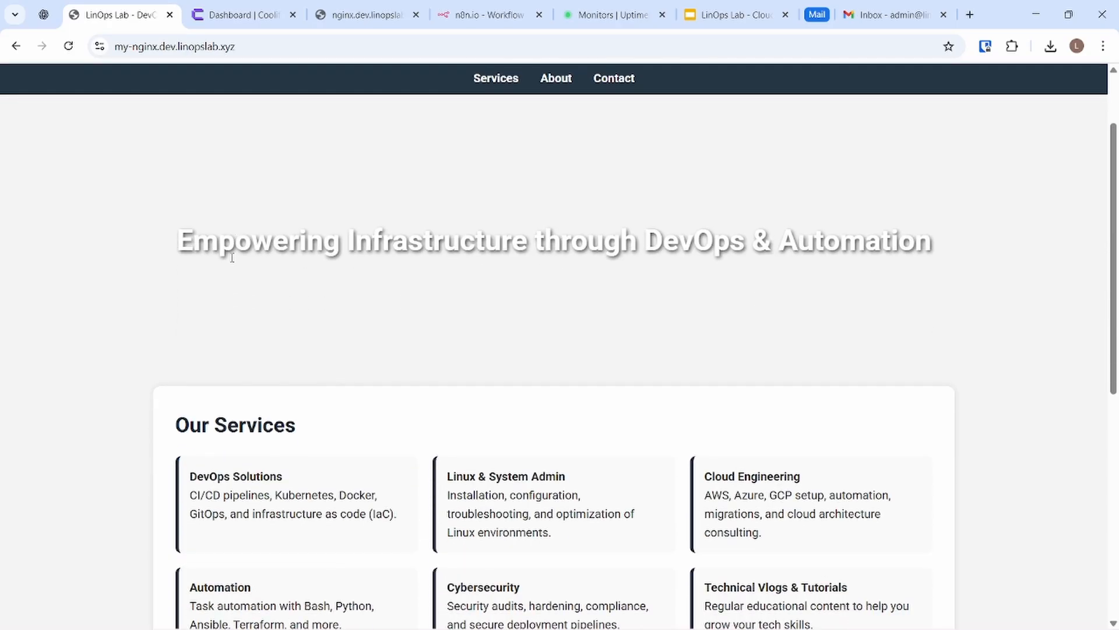
drag(178, 47, 235, 46)
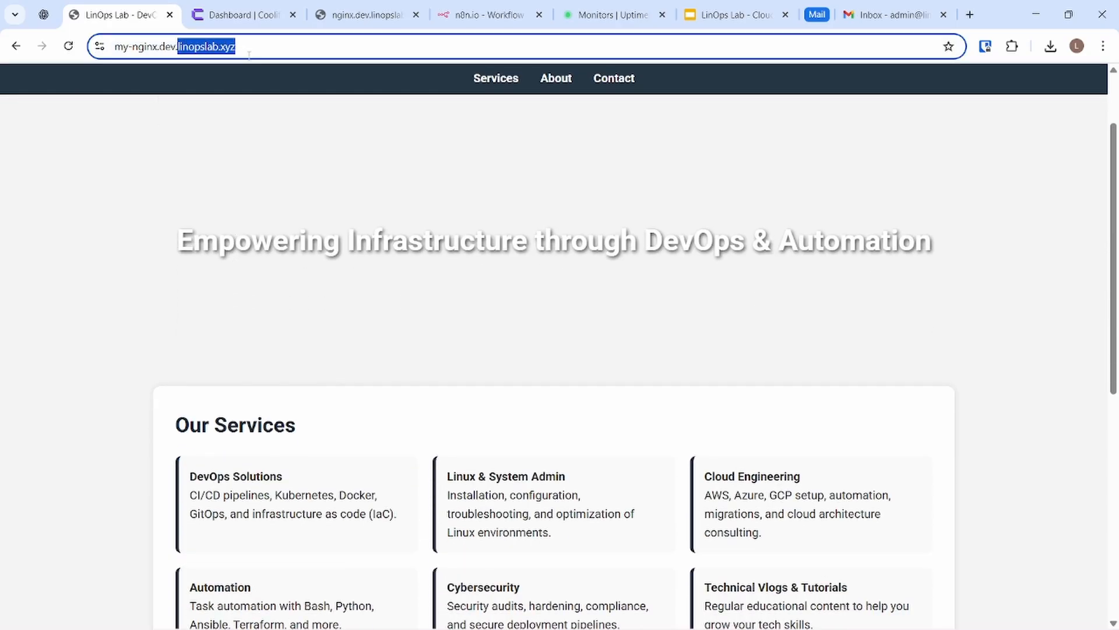
Step: Check the nginx.dev welcome page and n8n sign-in on linopslab.xyz, then view UptimeRobot monitors
click(362, 12)
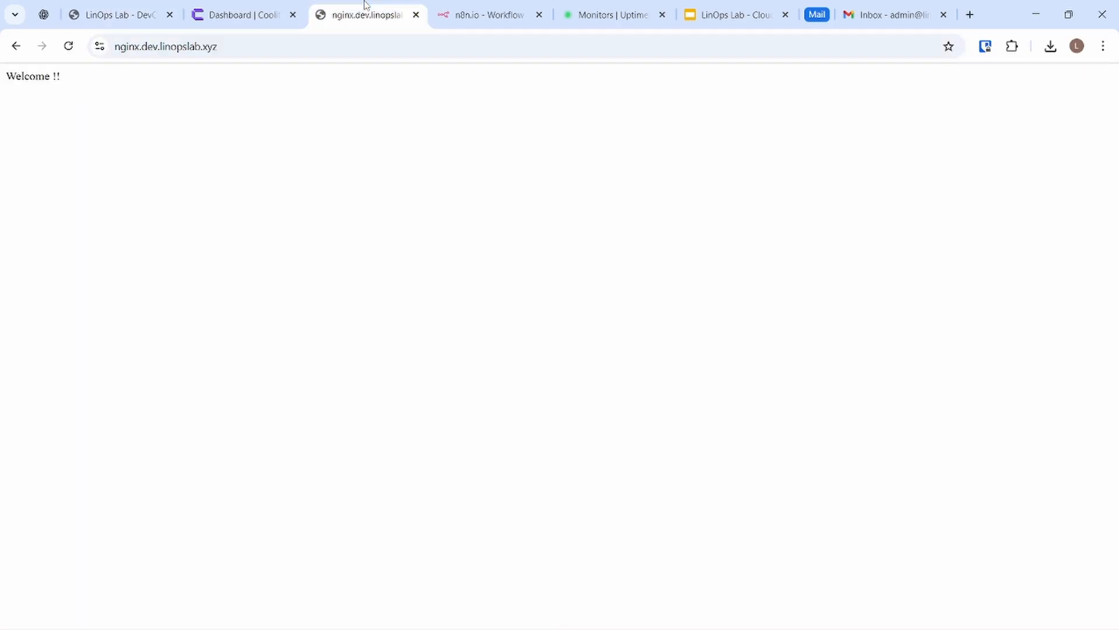
double_click(79, 79)
click(494, 13)
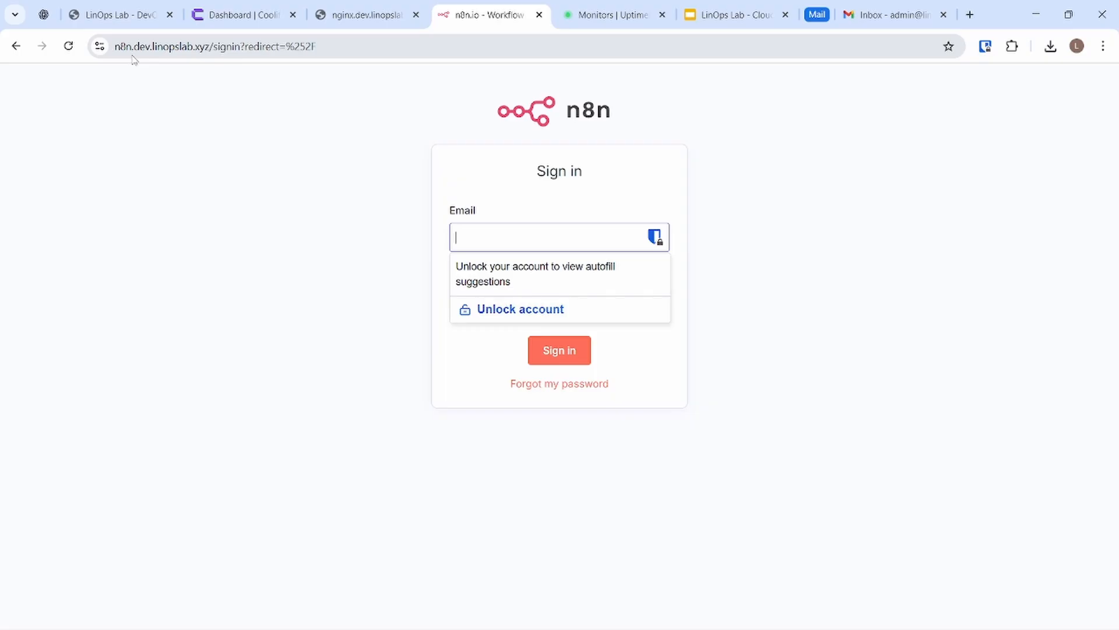
drag(154, 47, 223, 51)
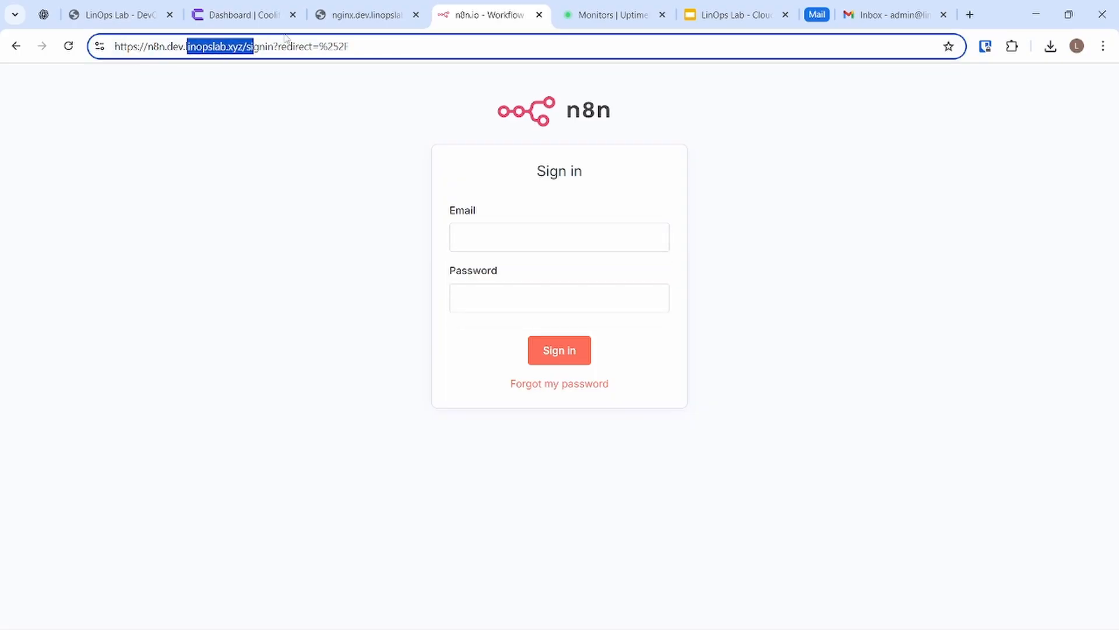
click(601, 12)
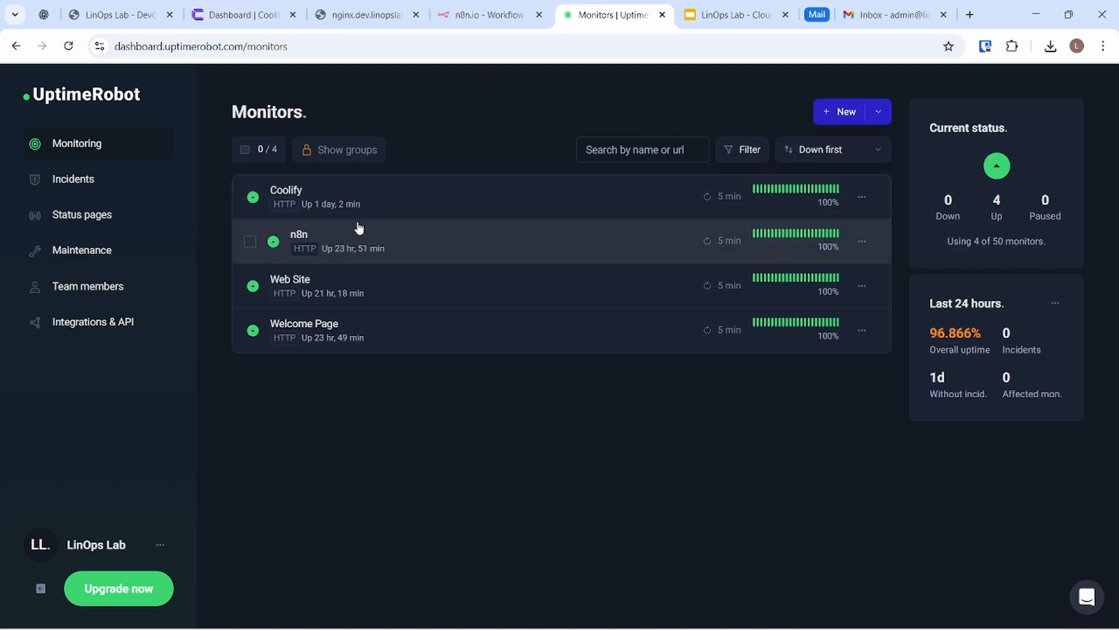
drag(159, 47, 281, 56)
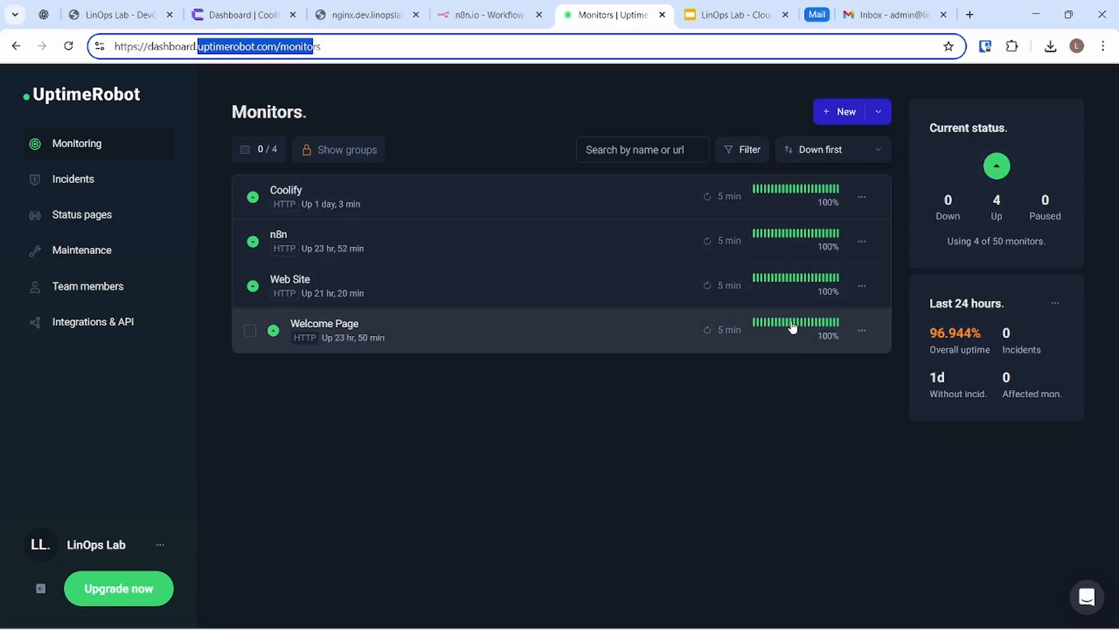
Step: Enter linopslab.xyz as the new domain on Cloudflare's add-a-domain page and continue
mouse_move(782, 191)
key(alt+Tab)
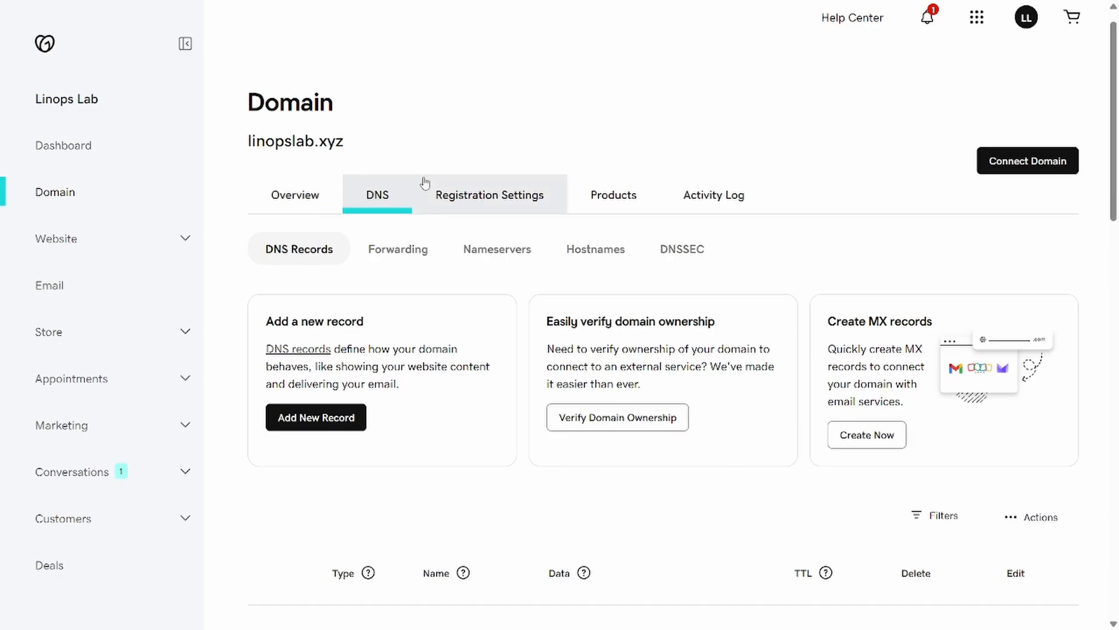
key(alt+Tab)
key(alt+Tab)
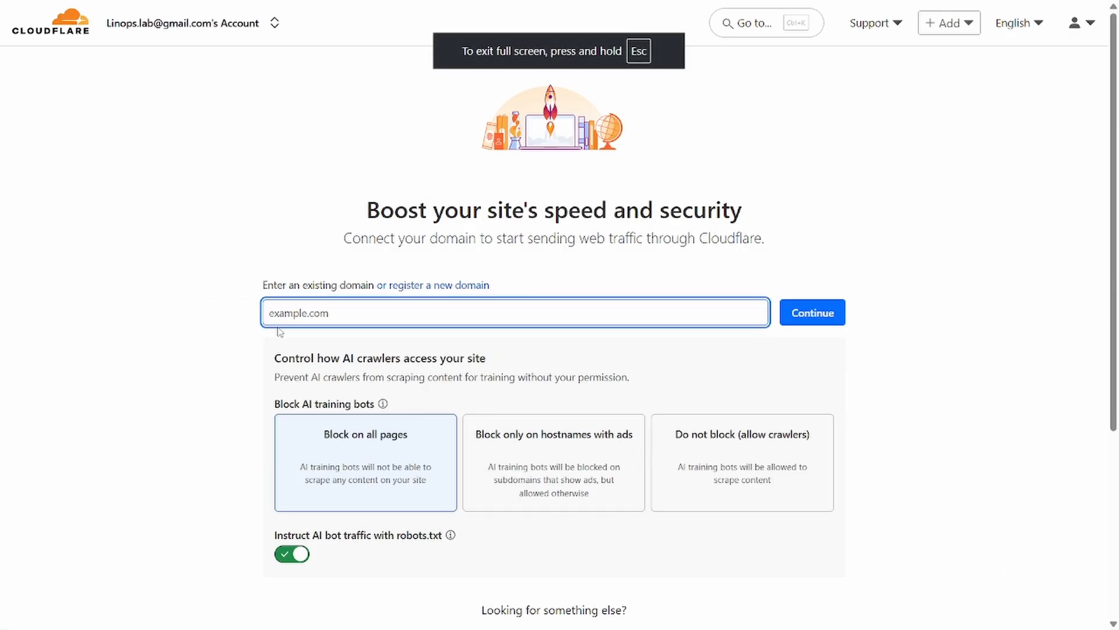
text(lin)
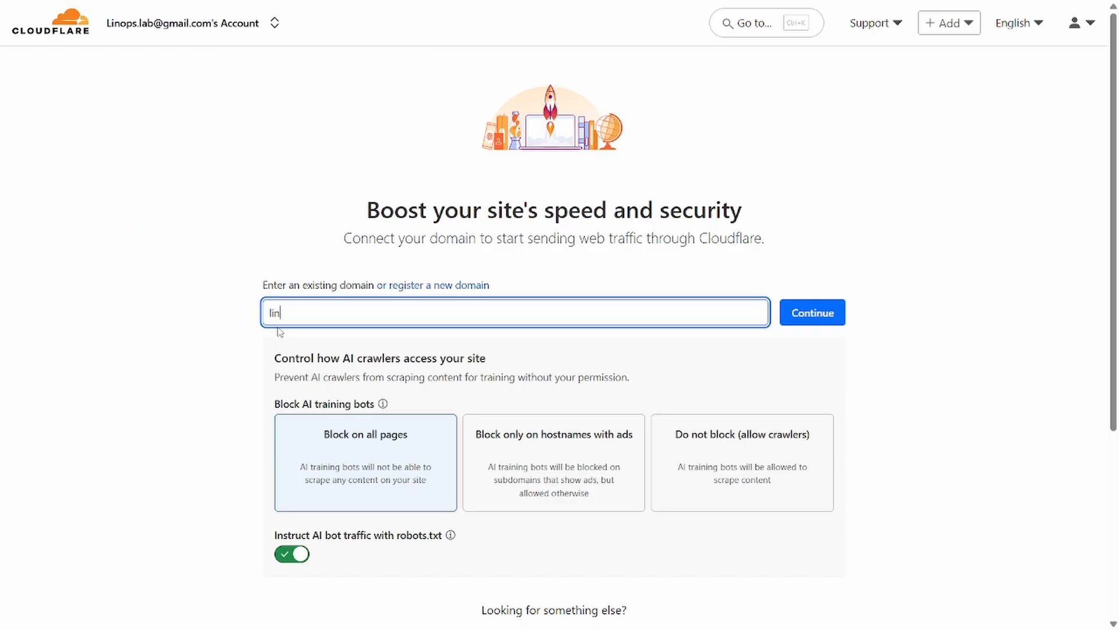
text(opslab.xyz)
drag(347, 318, 242, 316)
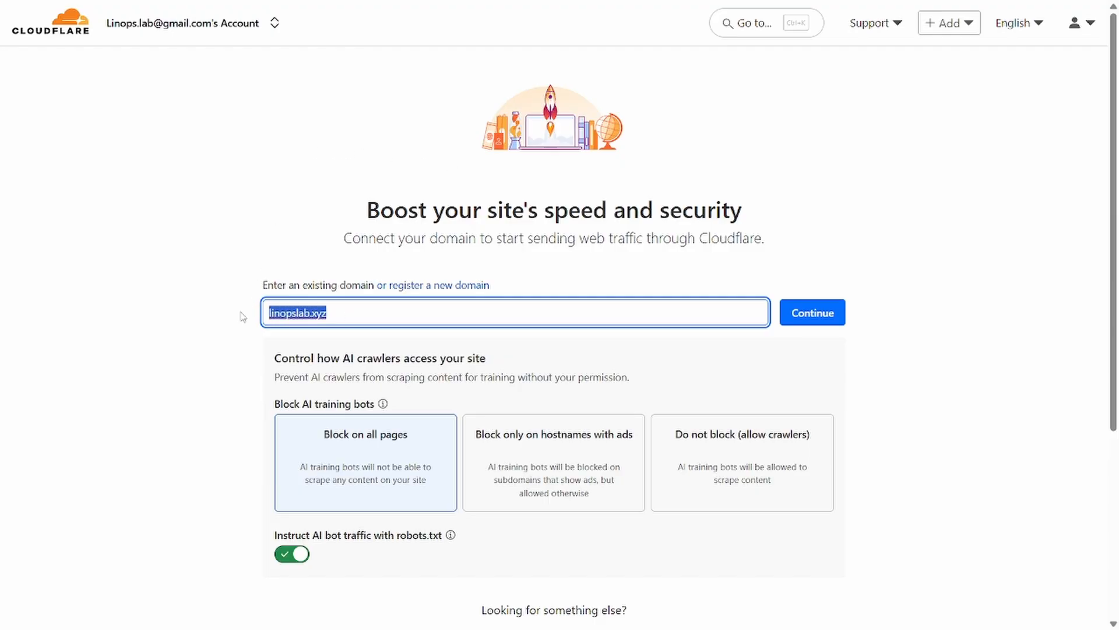
click(812, 311)
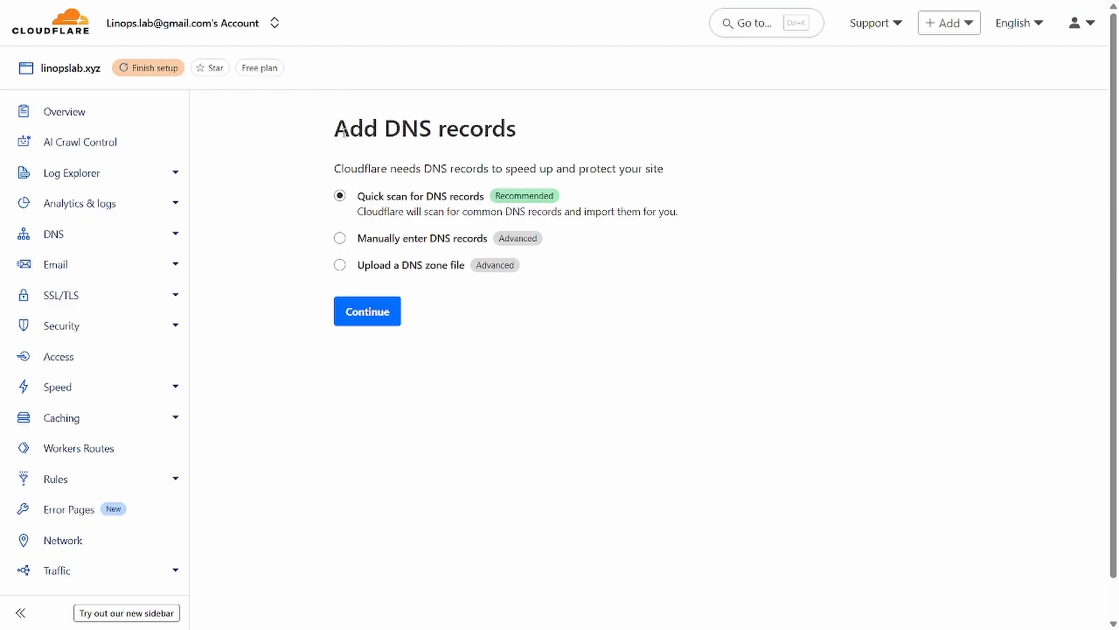
Step: Compare the DNS import options, then continue with Quick scan for DNS records
click(341, 238)
click(340, 265)
click(341, 197)
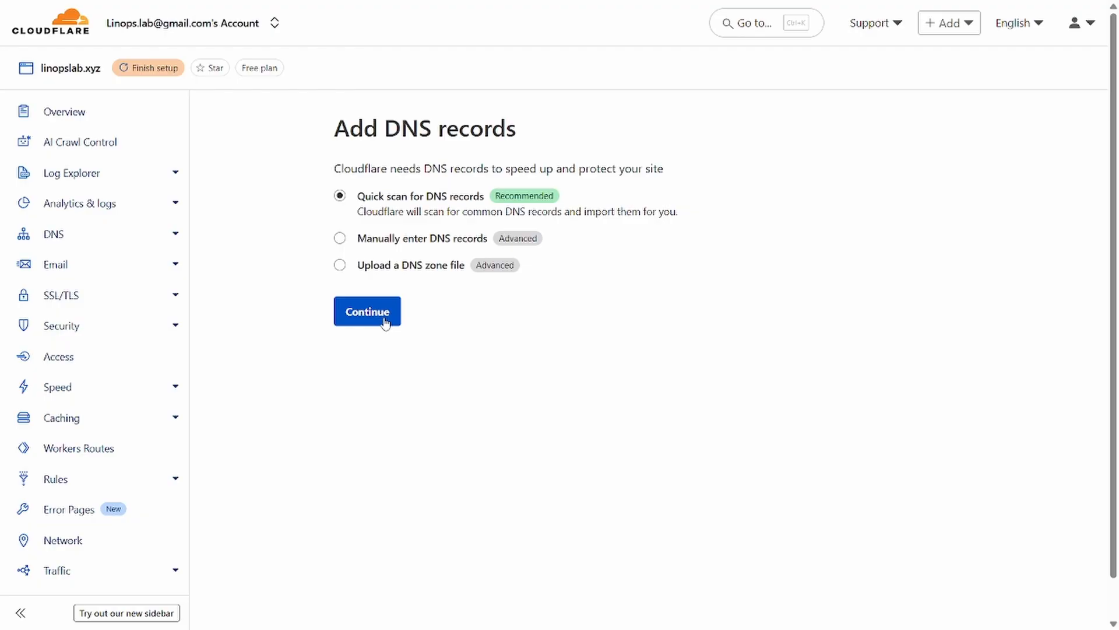
click(385, 320)
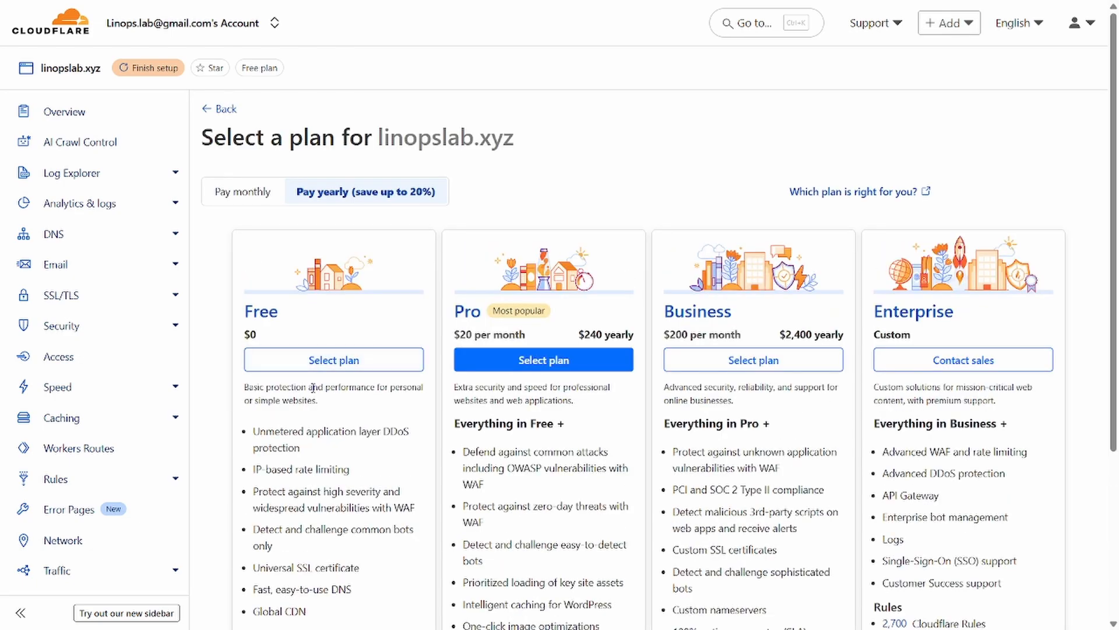
Step: Select the Free $0 plan for linopslab.xyz
click(315, 360)
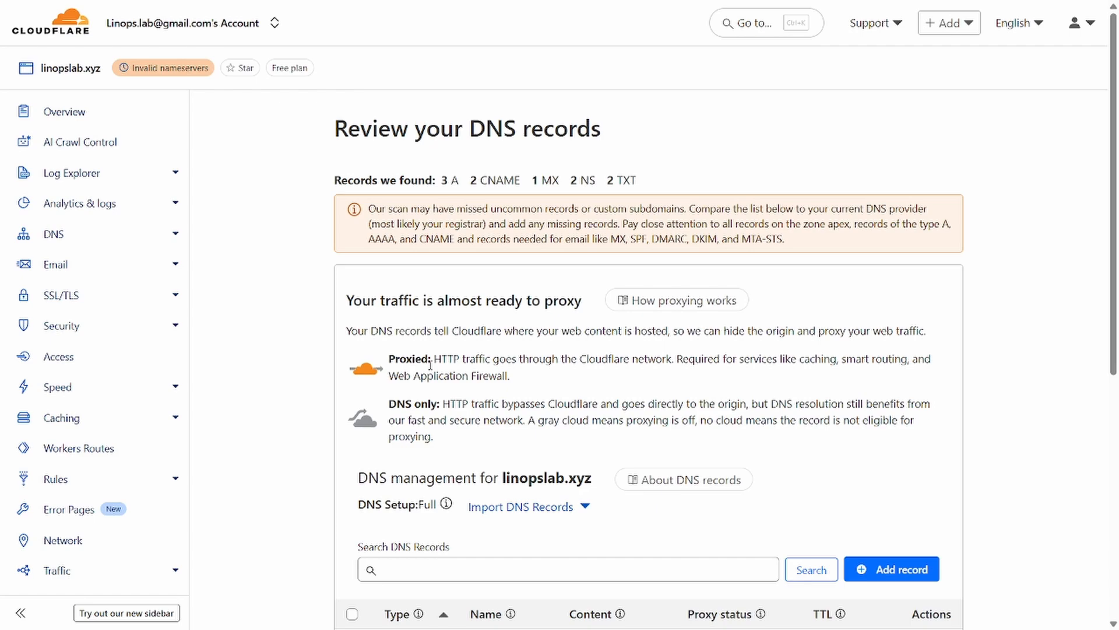
scroll(609, 417, down, 4)
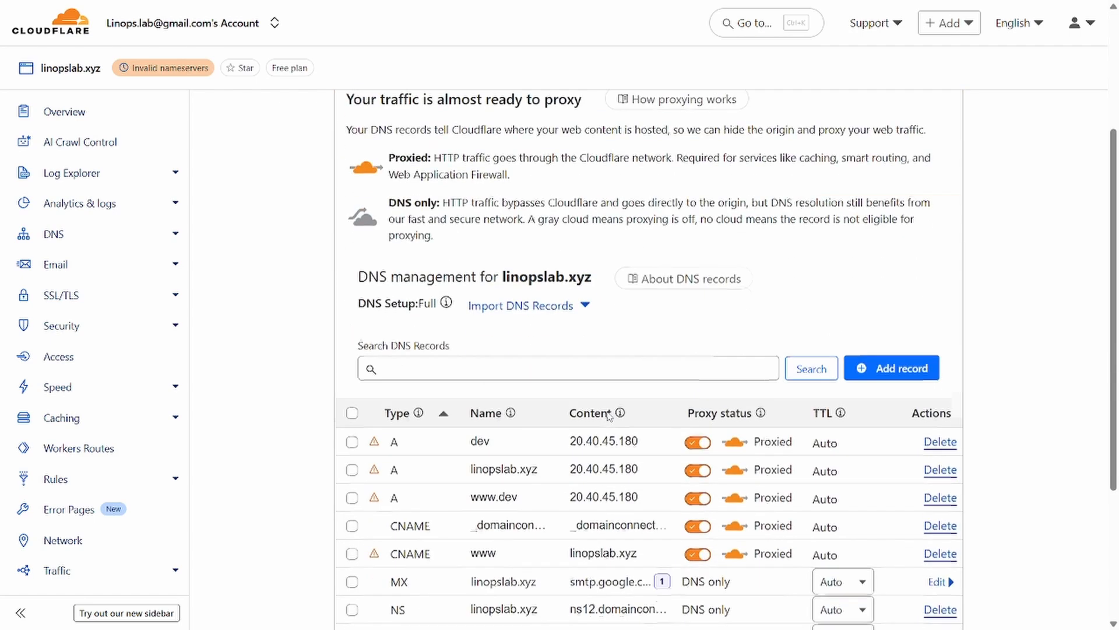
click(702, 434)
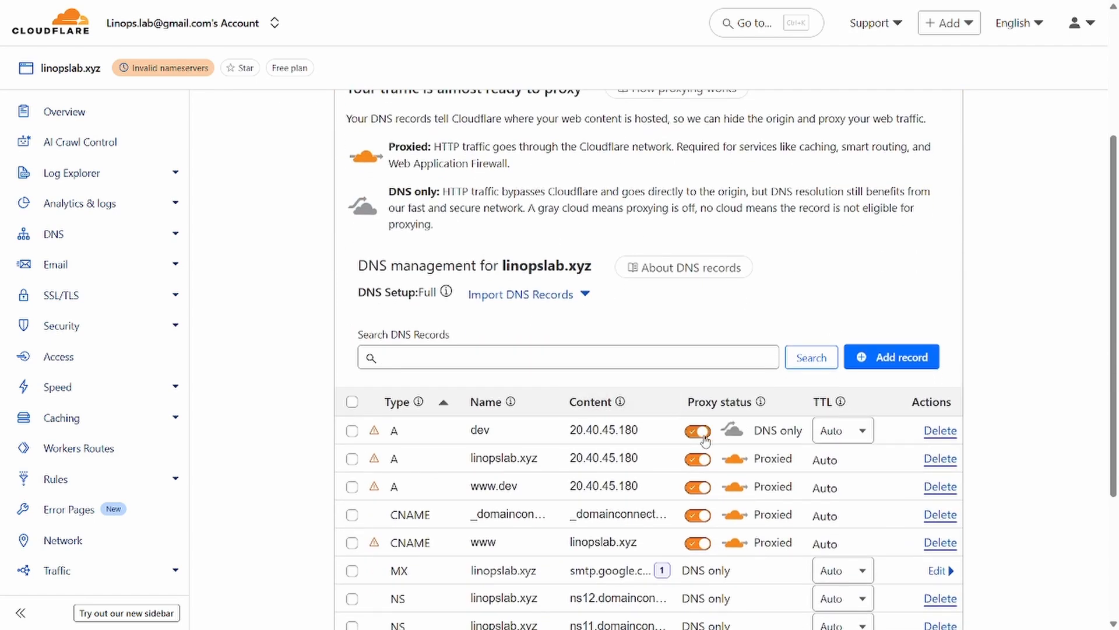
click(695, 465)
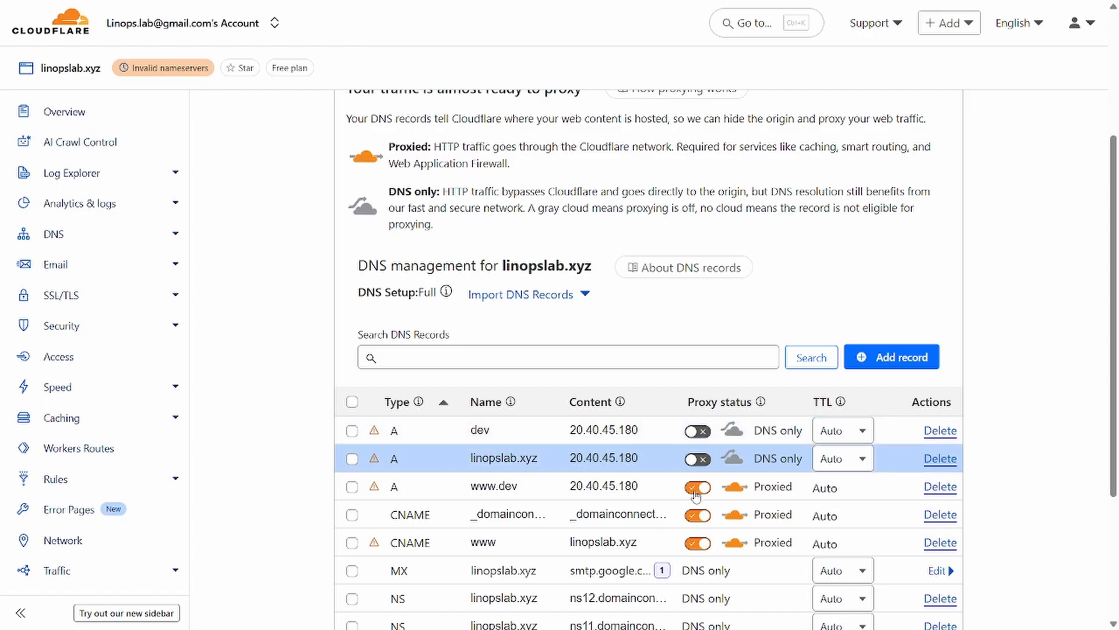
click(695, 490)
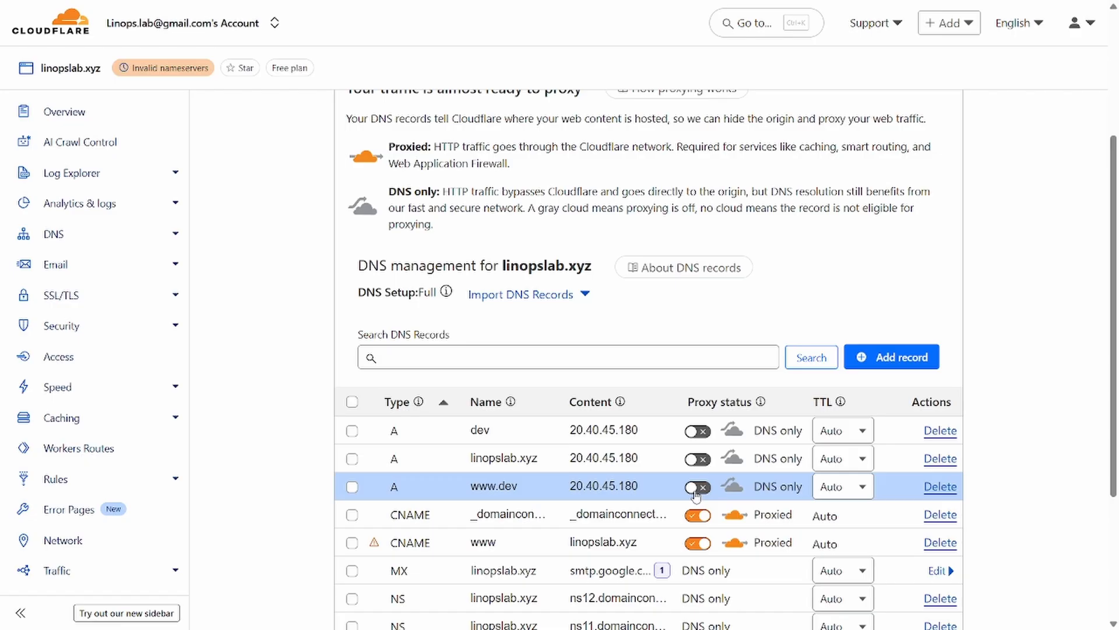
click(696, 543)
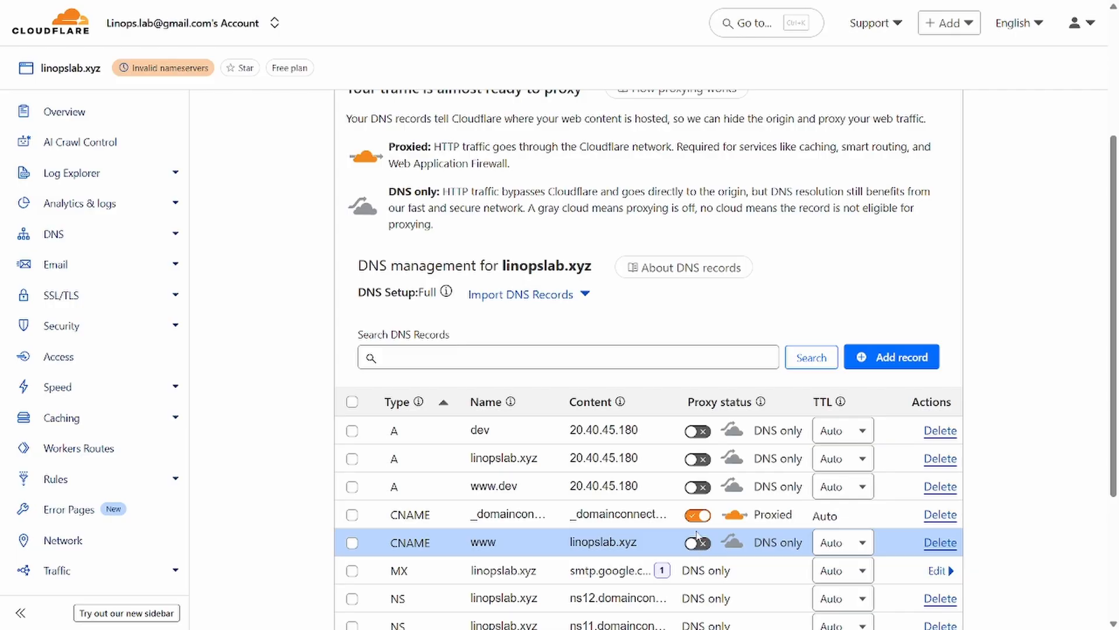
scroll(635, 529, down, 1)
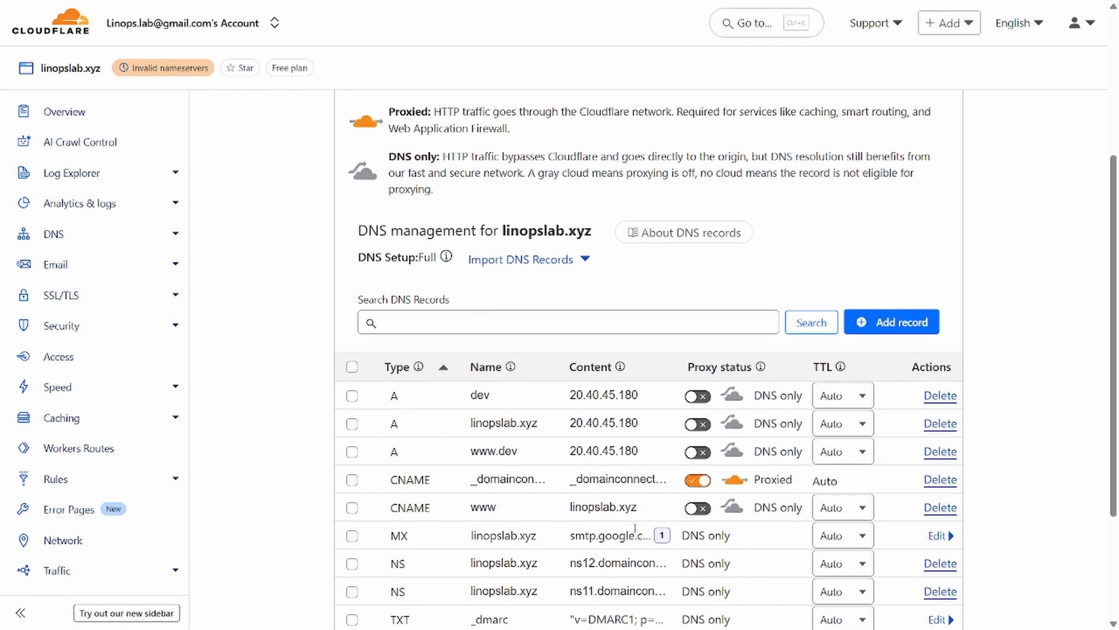
click(697, 482)
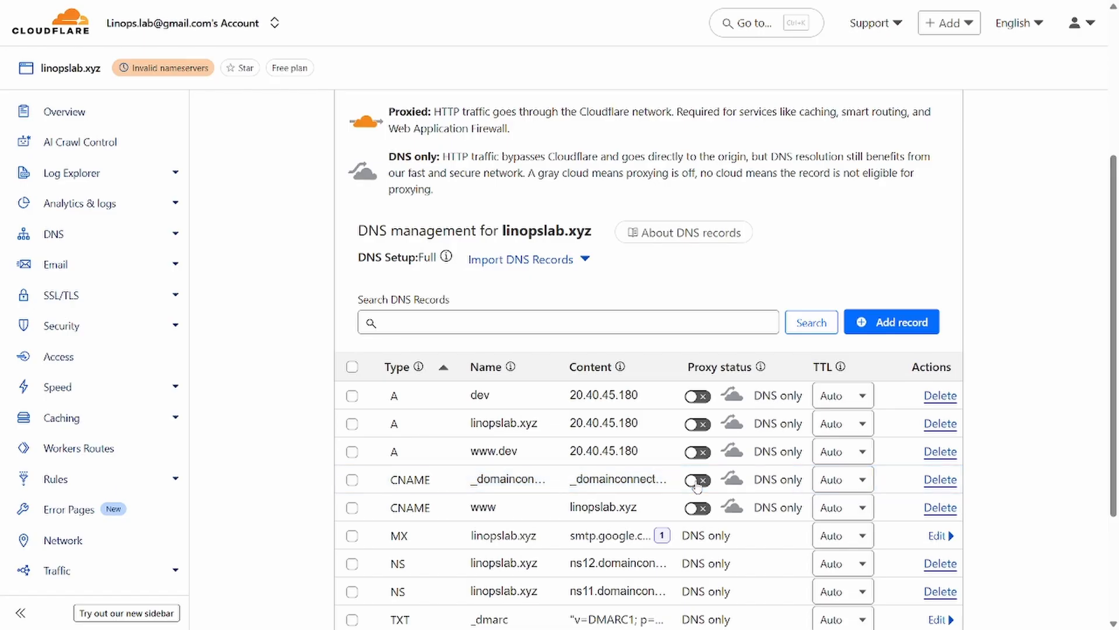
scroll(697, 487, down, 2)
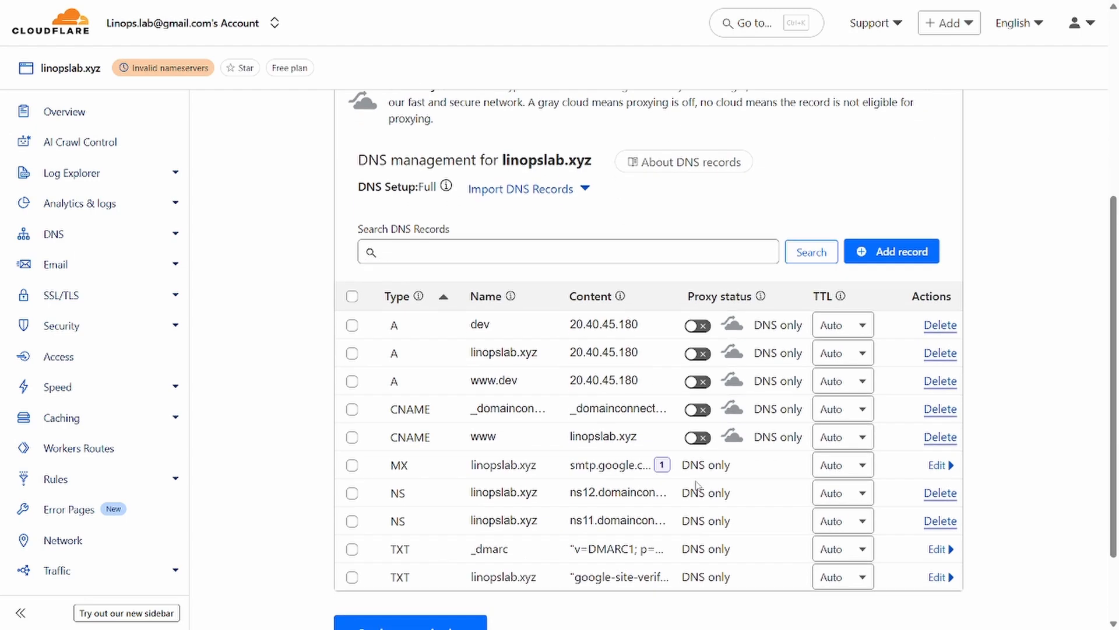
drag(698, 479, 558, 312)
click(989, 249)
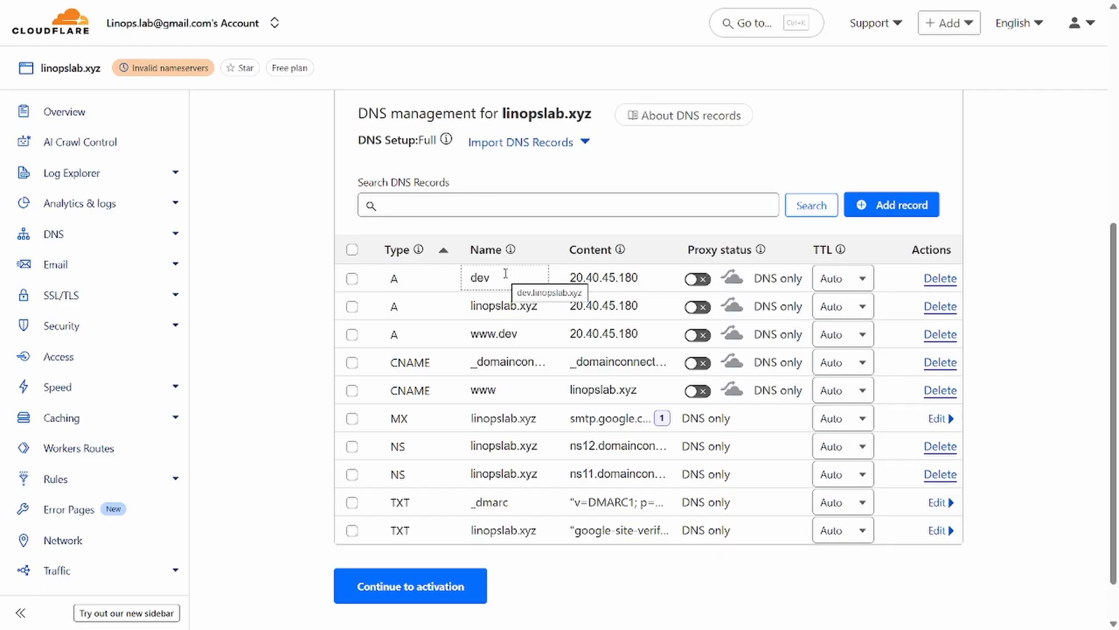
key(alt+Tab)
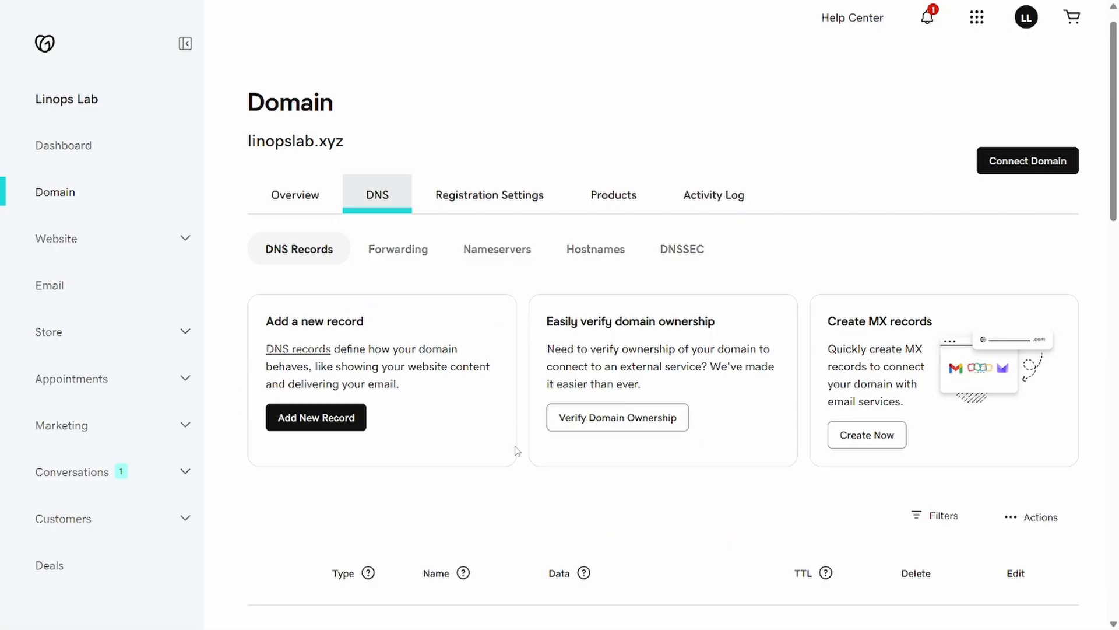
scroll(517, 450, down, 6)
key(alt+Tab)
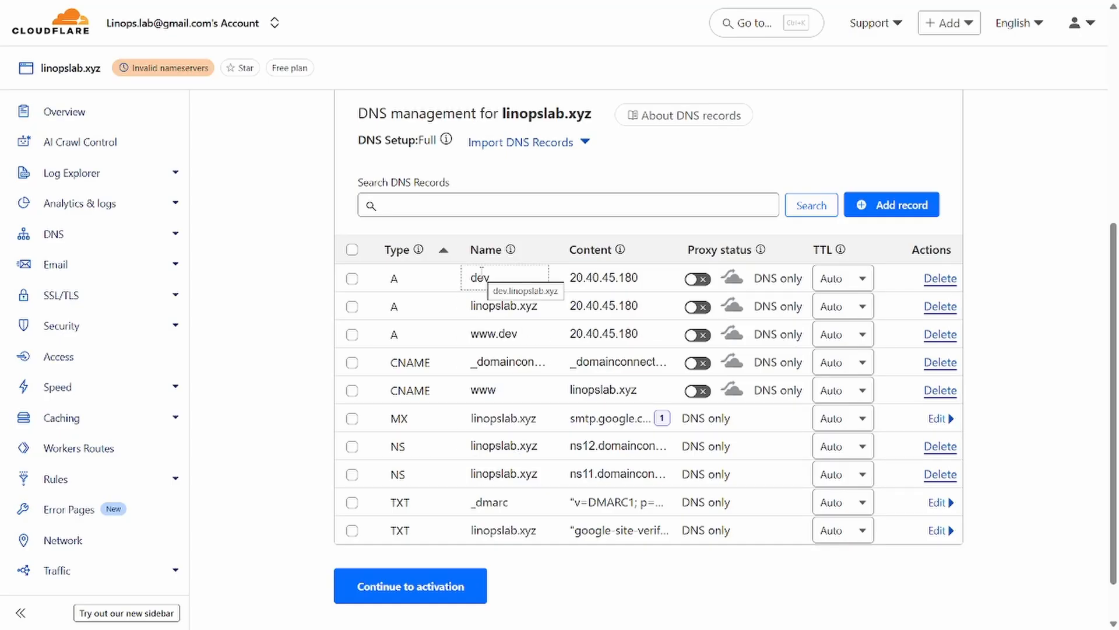
key(alt+Tab)
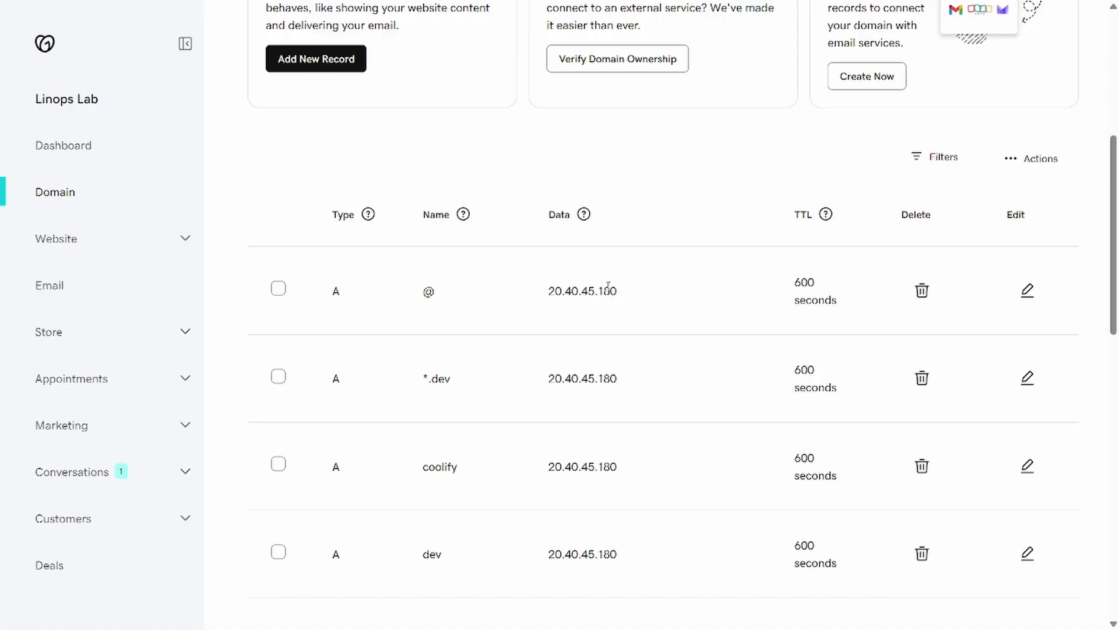
key(alt+Tab)
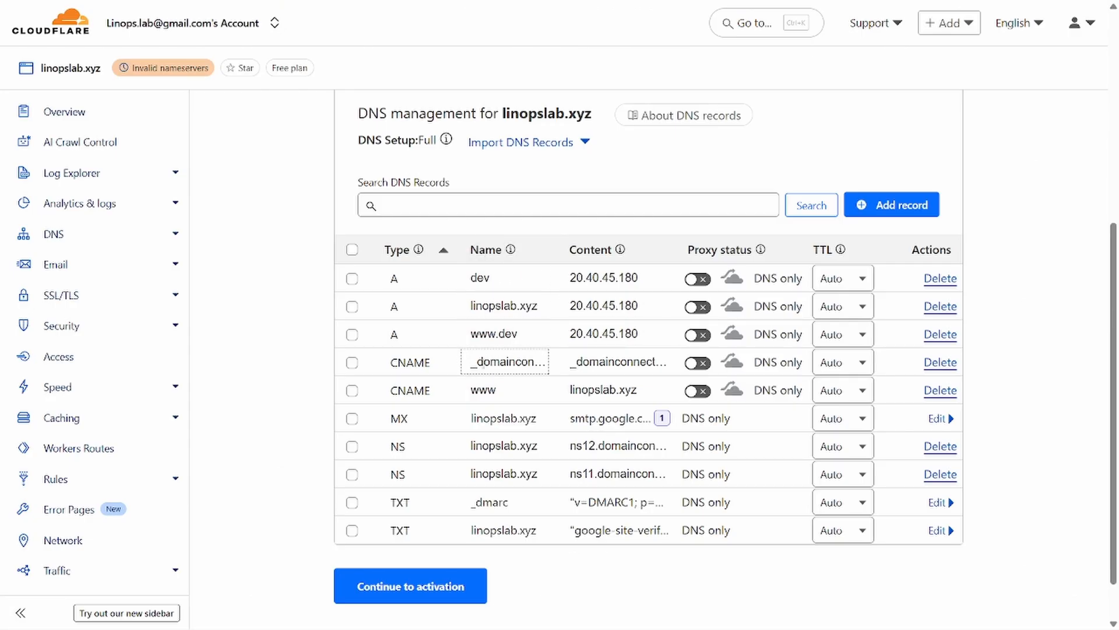
scroll(497, 498, down, 1)
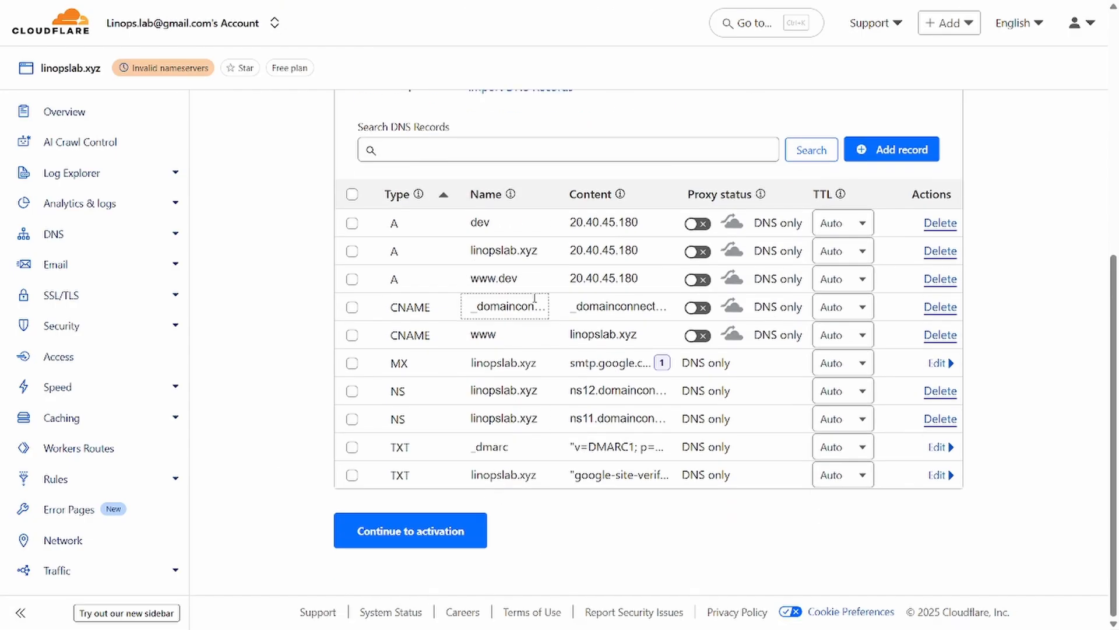
key(alt+Tab)
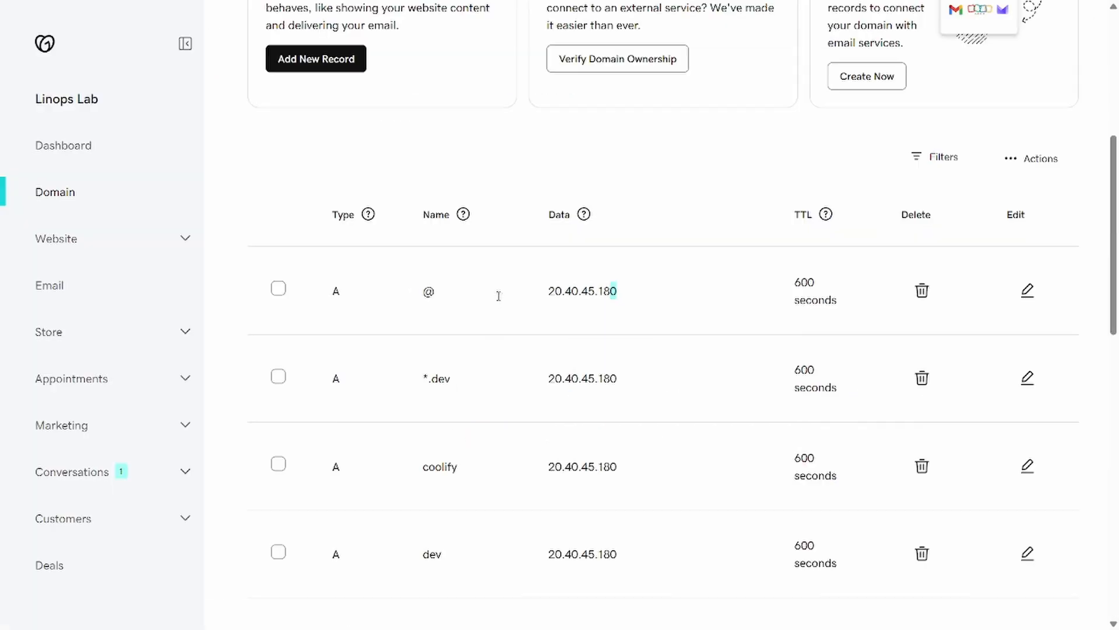
drag(417, 467, 632, 461)
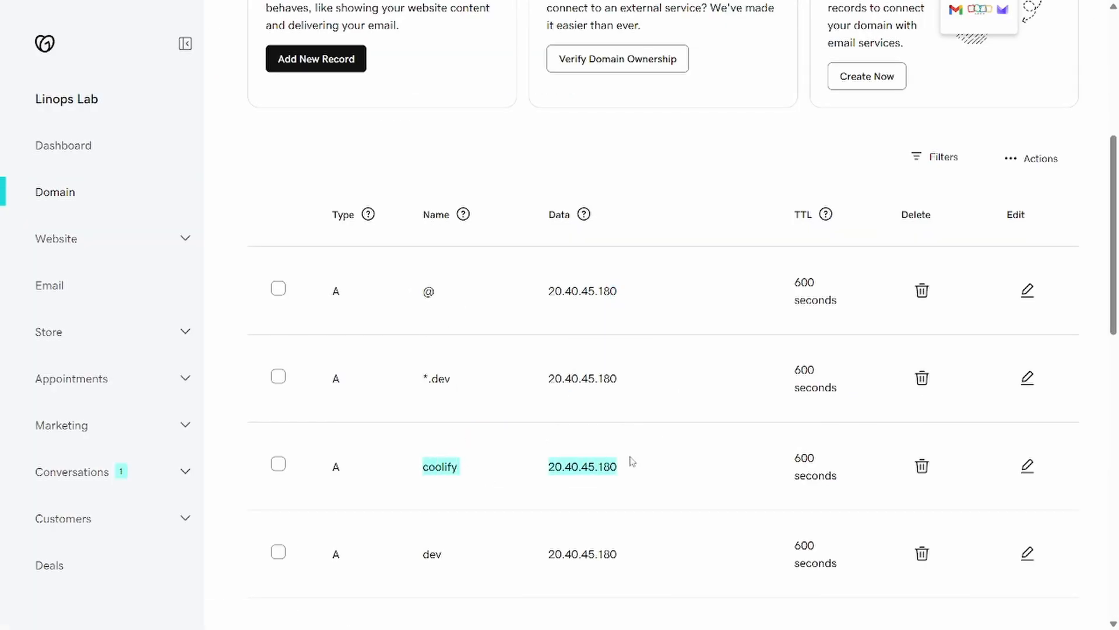
key(alt+Tab)
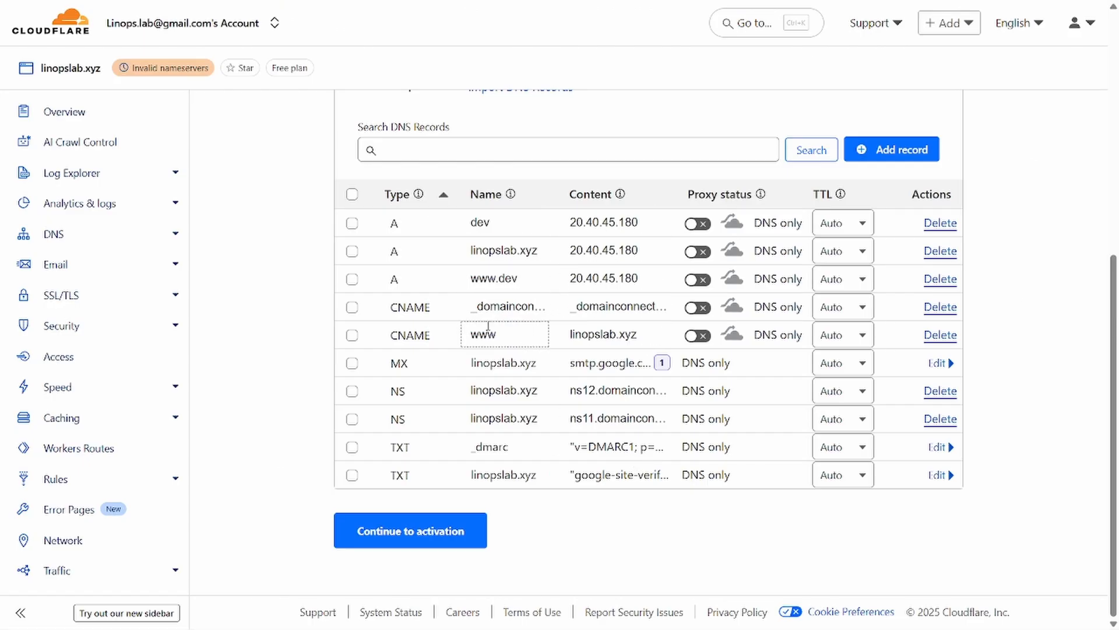
key(alt+Tab)
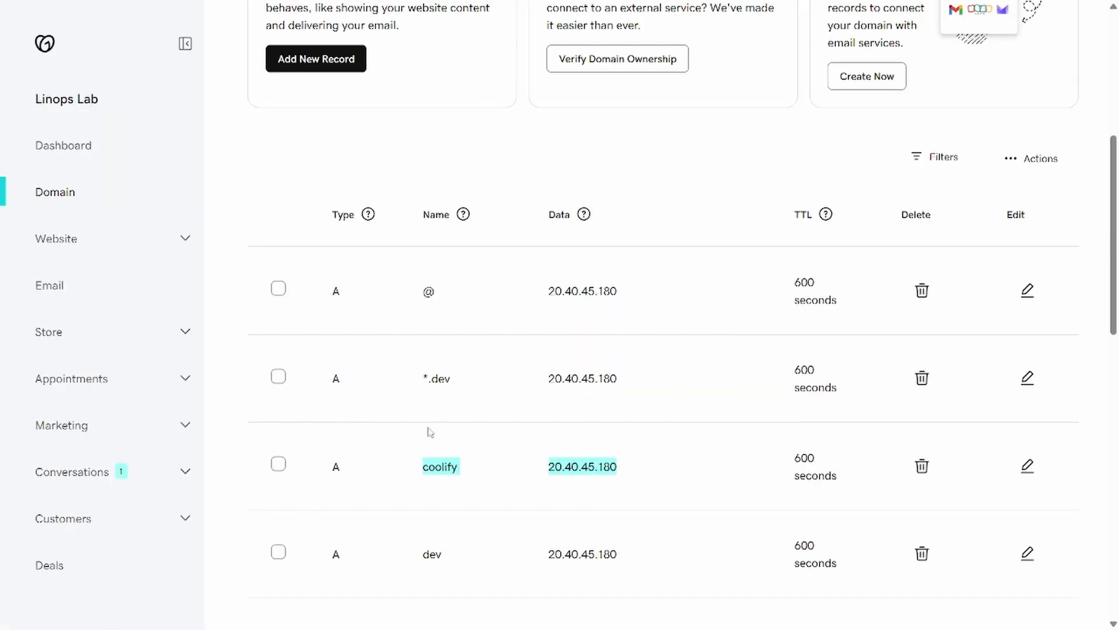
click(425, 376)
key(alt+Tab)
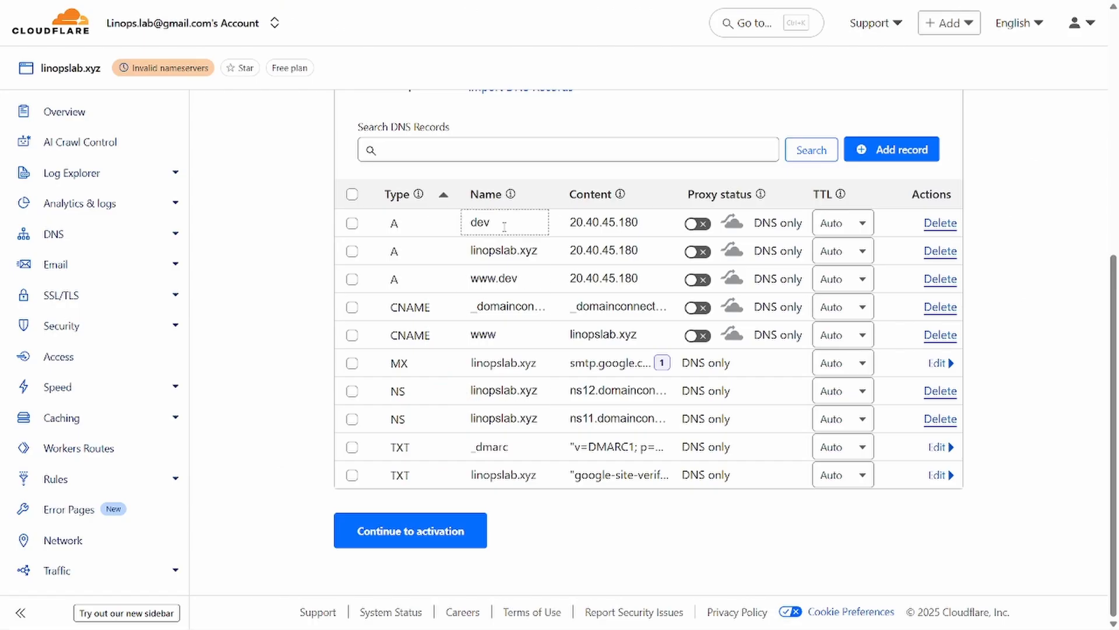
key(alt+Tab)
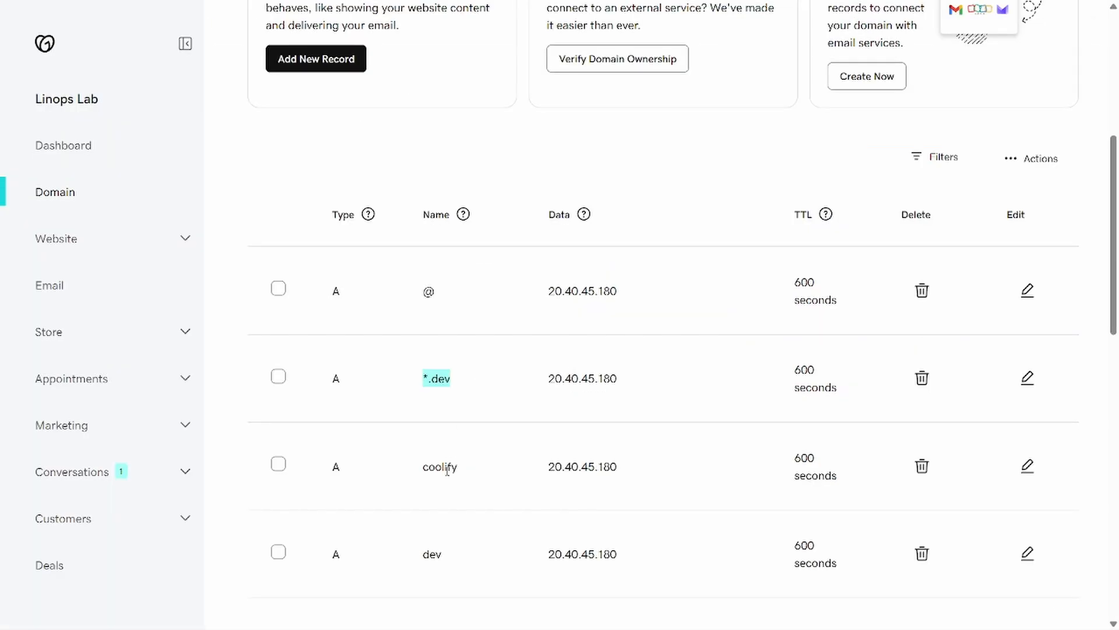
scroll(453, 434, down, 1)
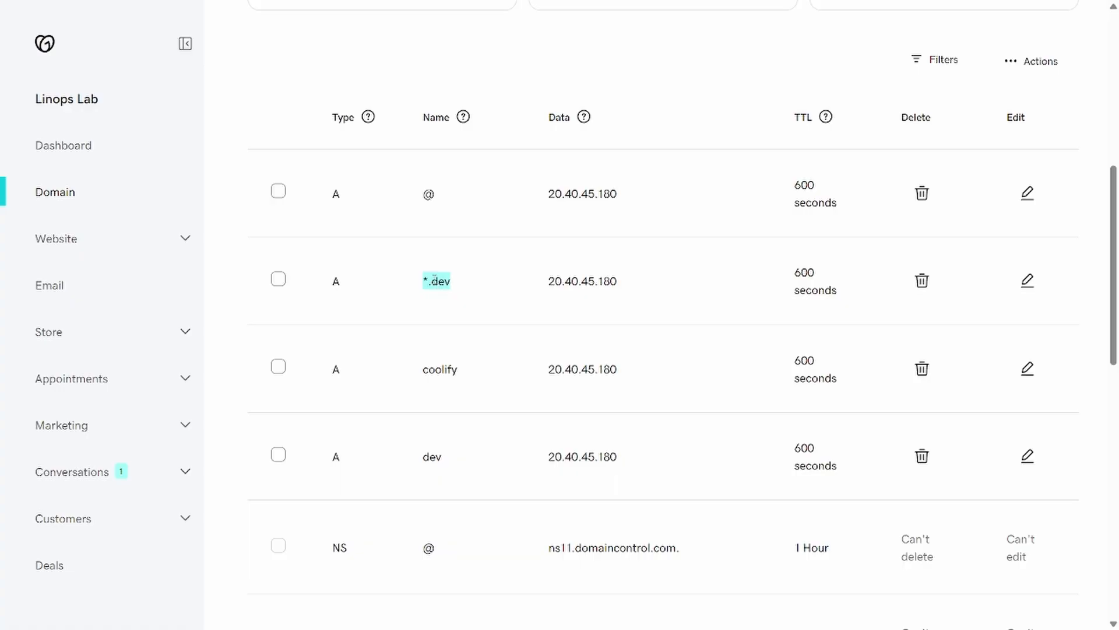
key(alt+Tab)
click(519, 418)
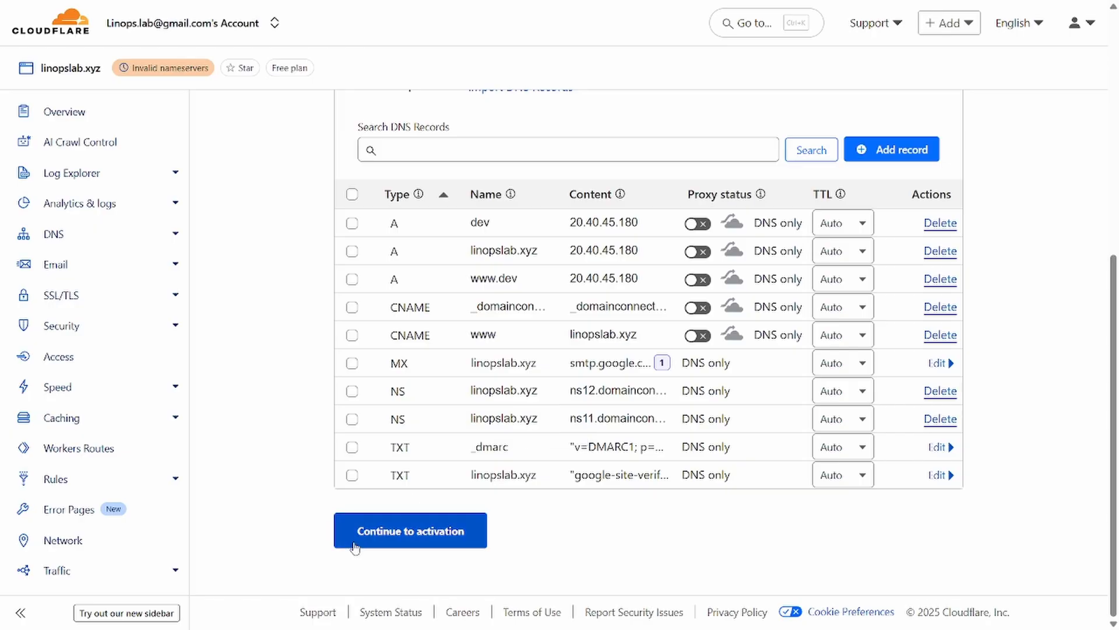
Step: Save a DNS-only A record 'coolify' with IPv4 20.40.45.180 copied from GoDaddy
click(890, 150)
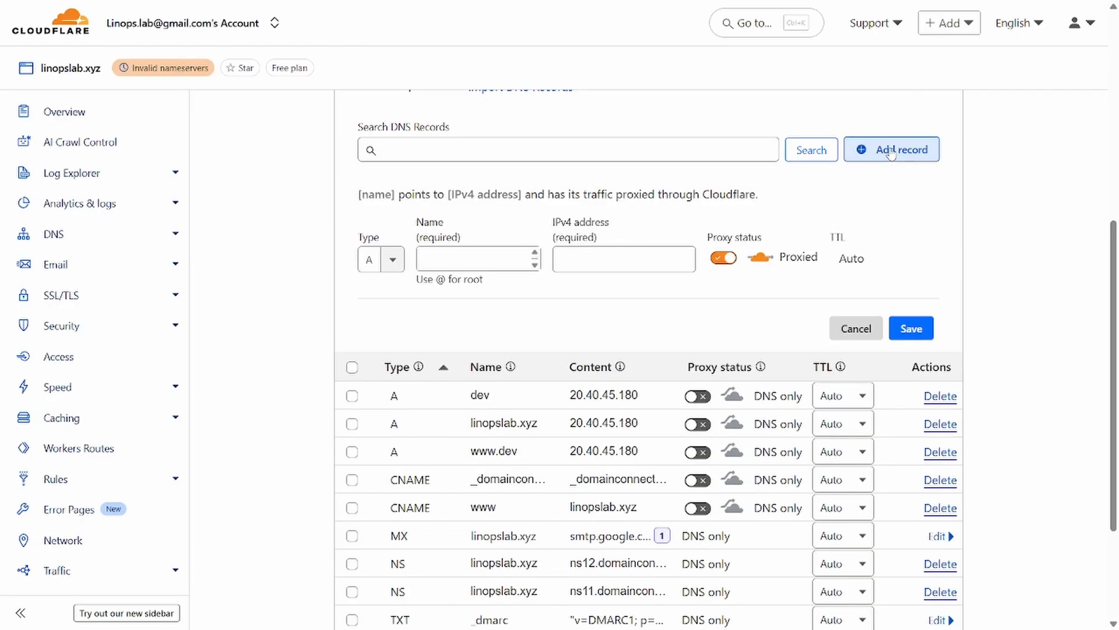
click(487, 260)
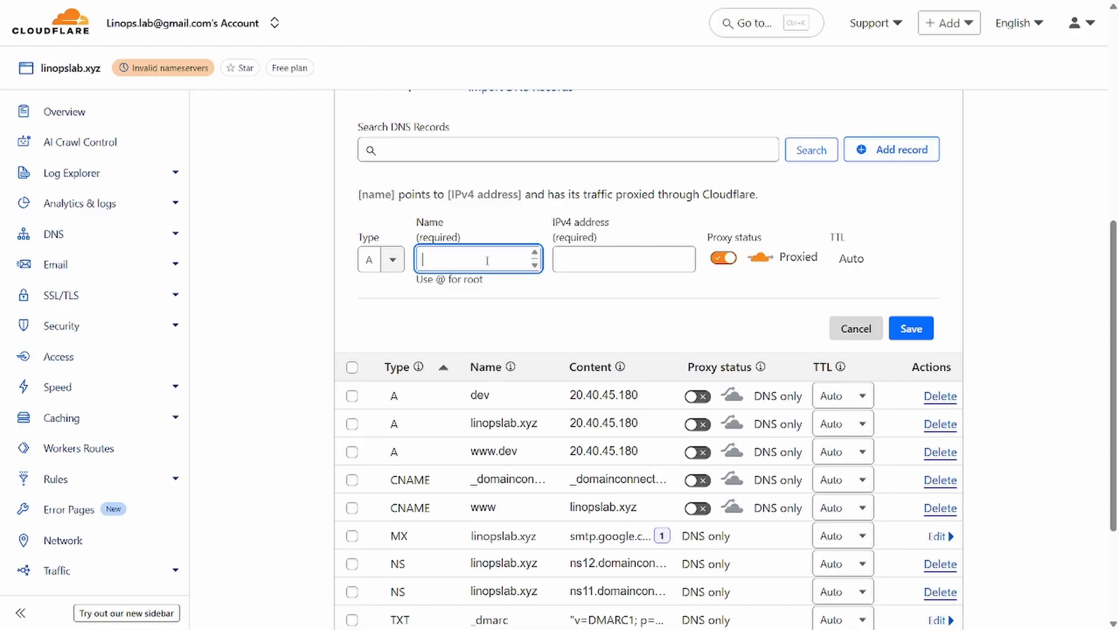
text(coolify)
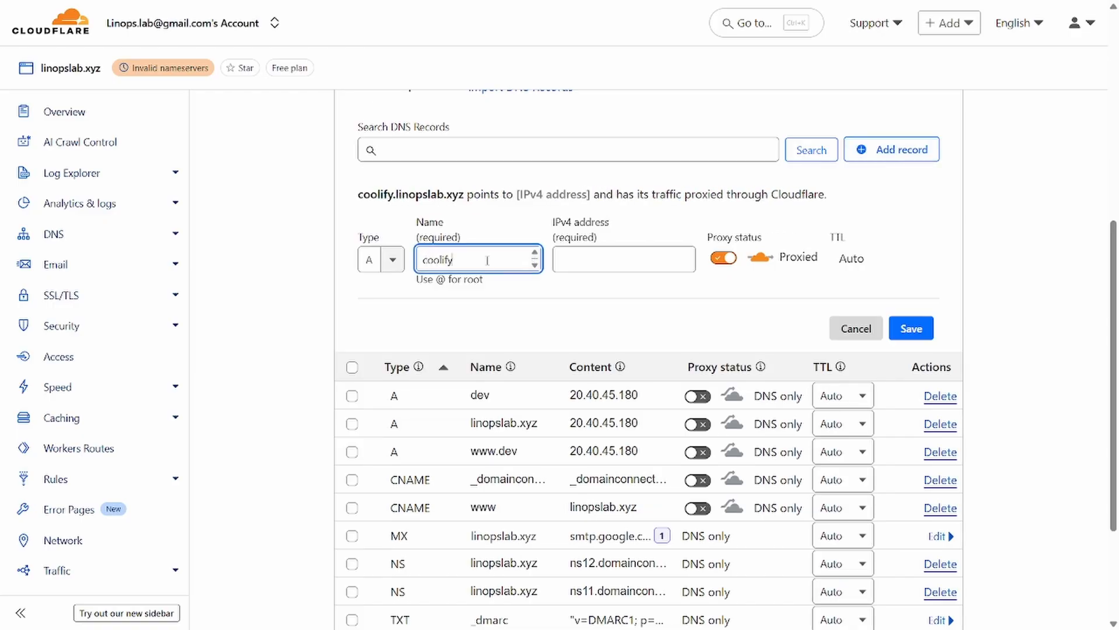
key(Tab)
key(ctrl+Tab)
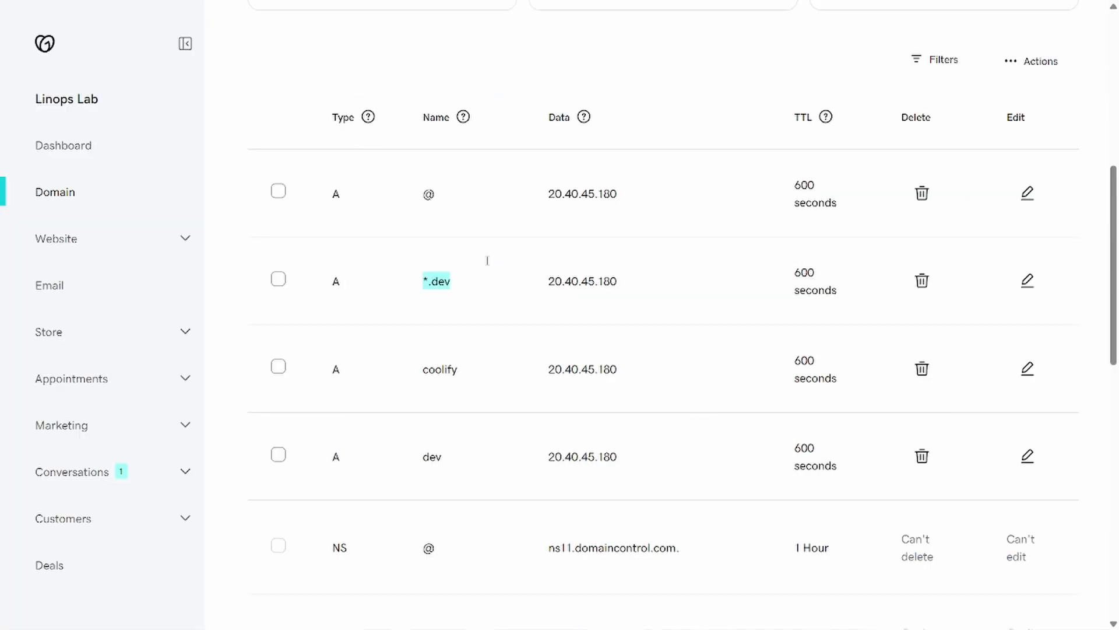
drag(619, 369, 542, 369)
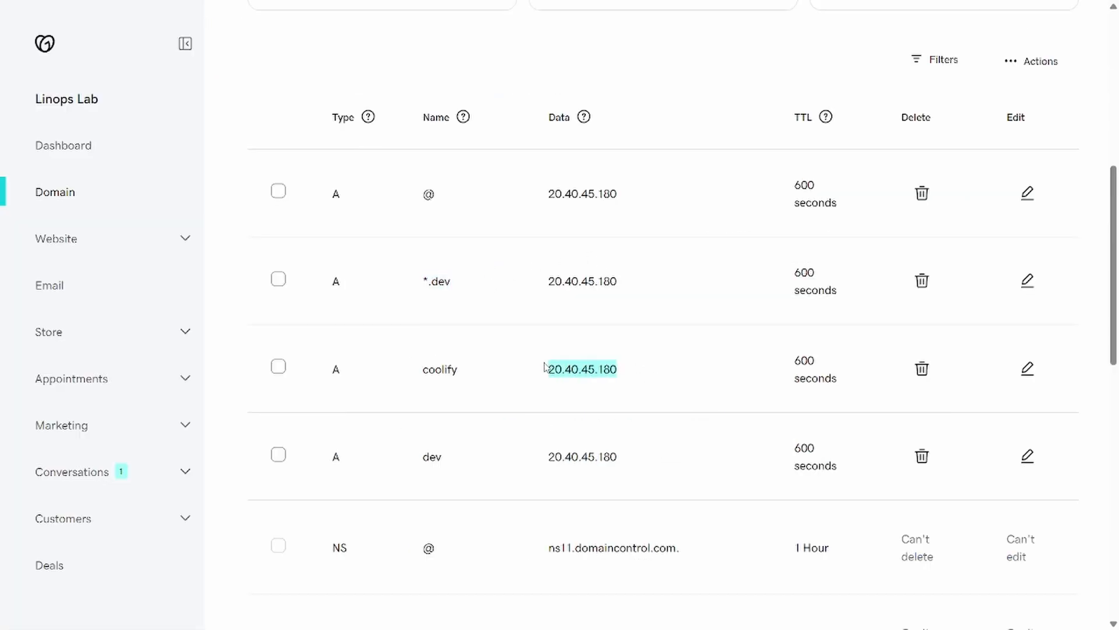
key(ctrl+c)
key(ctrl+Tab)
key(ctrl+v)
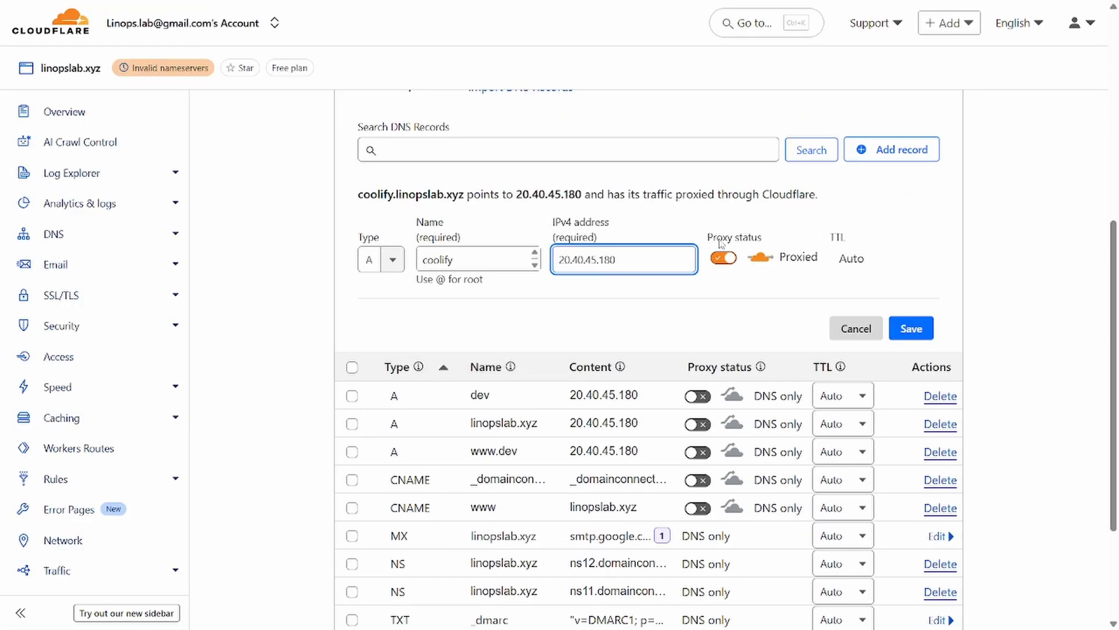
click(717, 261)
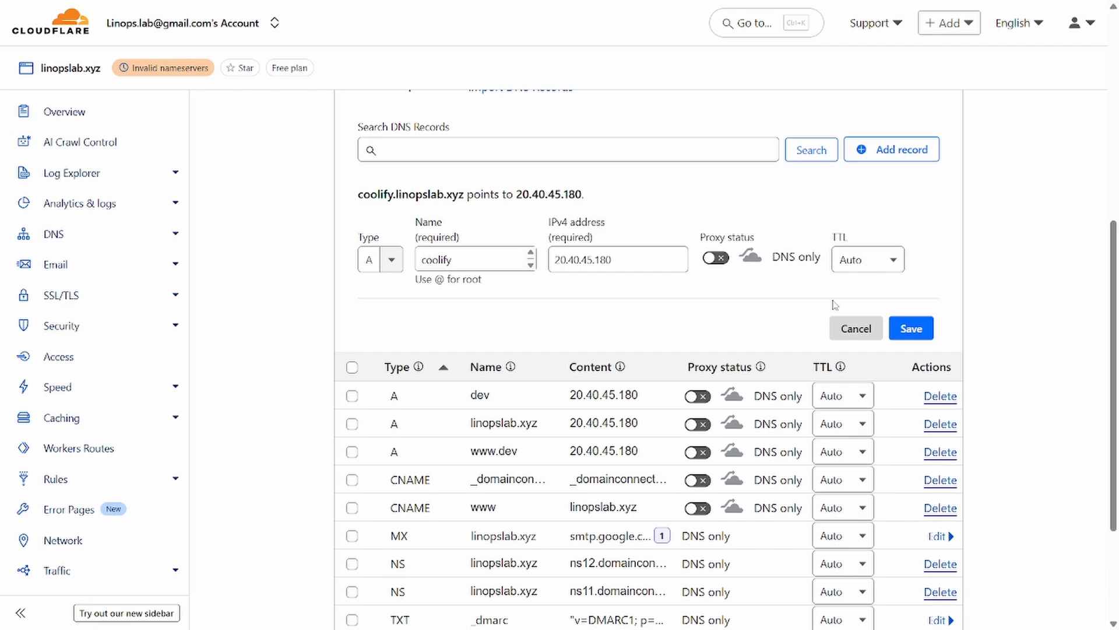
click(903, 330)
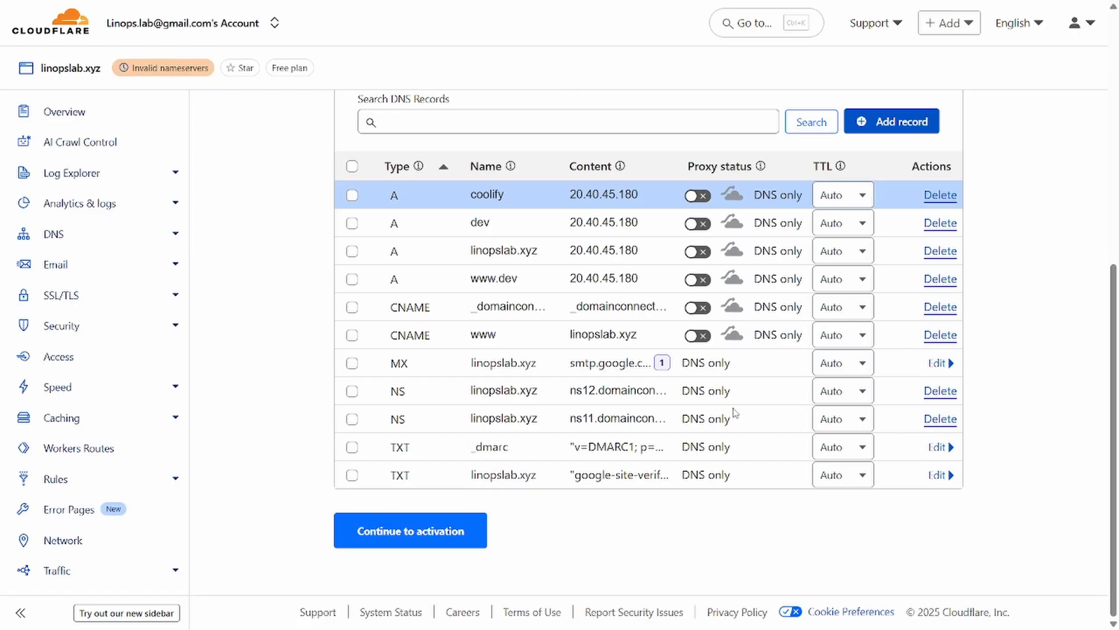
Step: Compare Cloudflare's records, including the new coolify entry, against GoDaddy's DNS list
key(ctrl+shift+Tab)
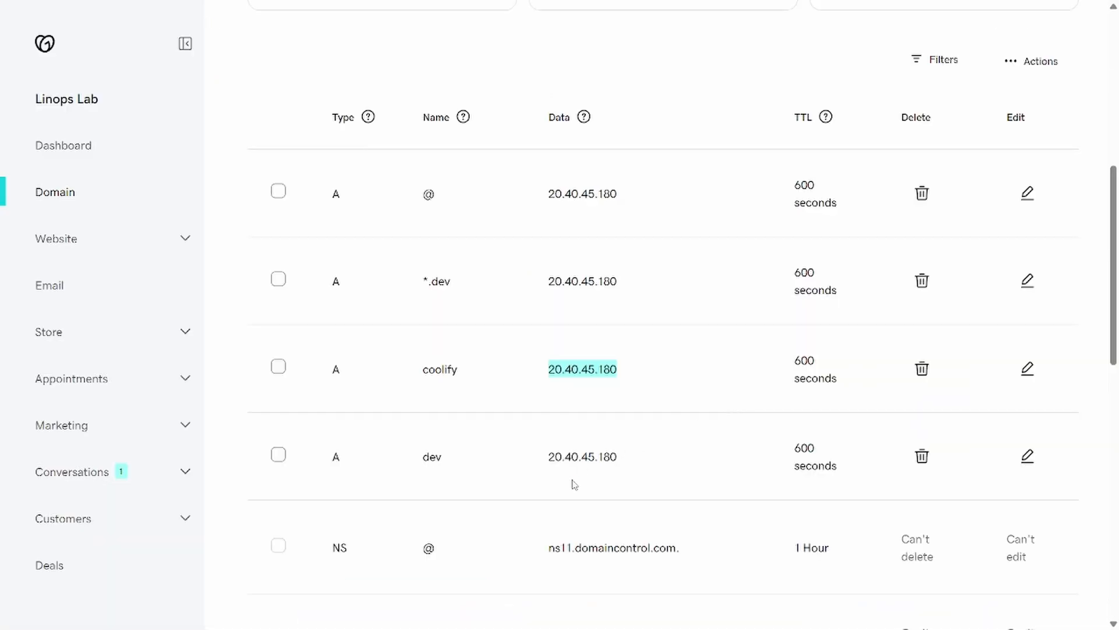
scroll(574, 485, down, 5)
key(ctrl+Tab)
key(ctrl+shift+Tab)
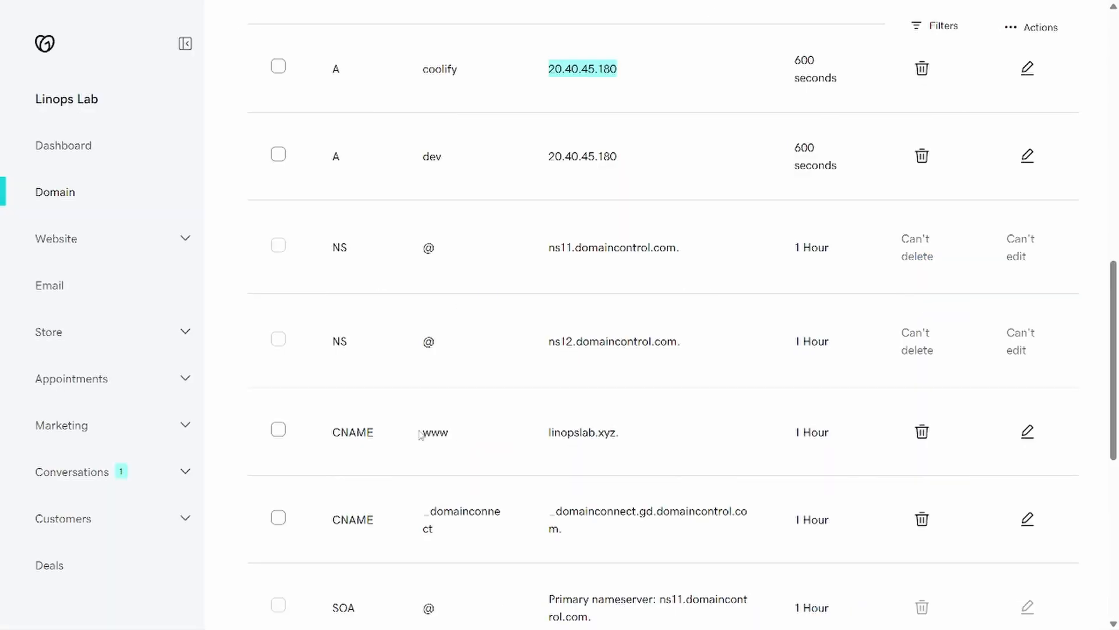
scroll(438, 428, down, 5)
key(ctrl+Tab)
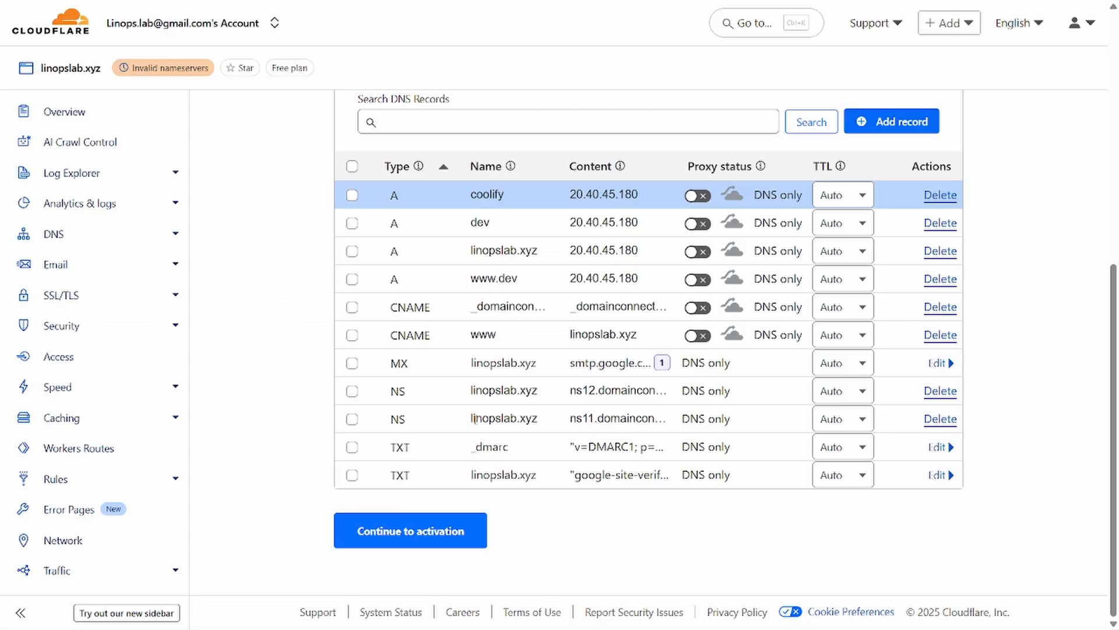
key(ctrl+shift+Tab)
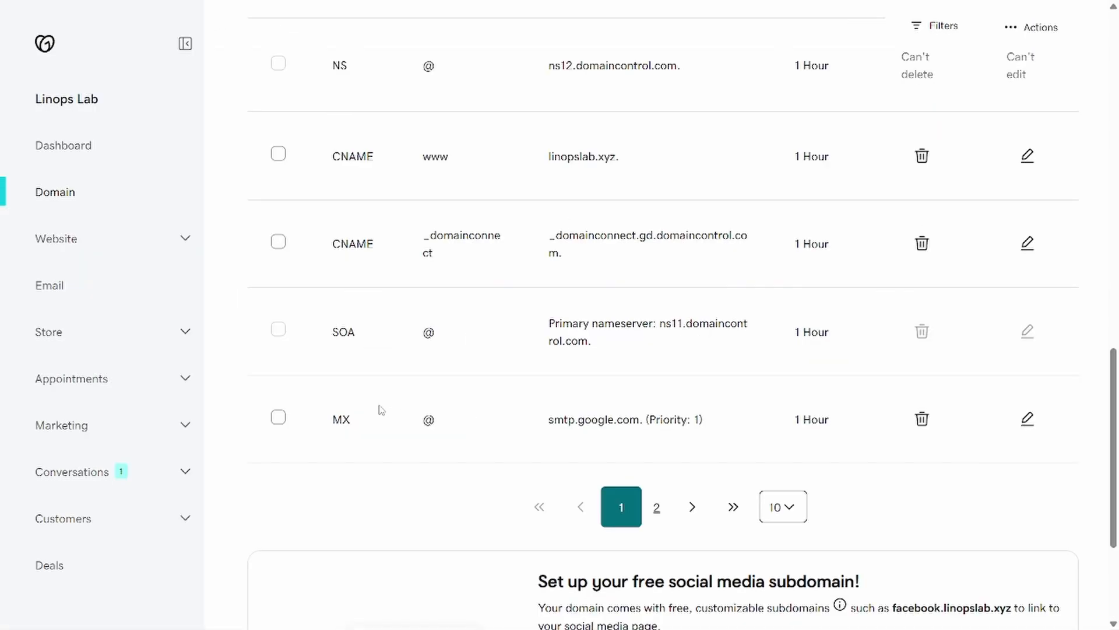
key(ctrl+Tab)
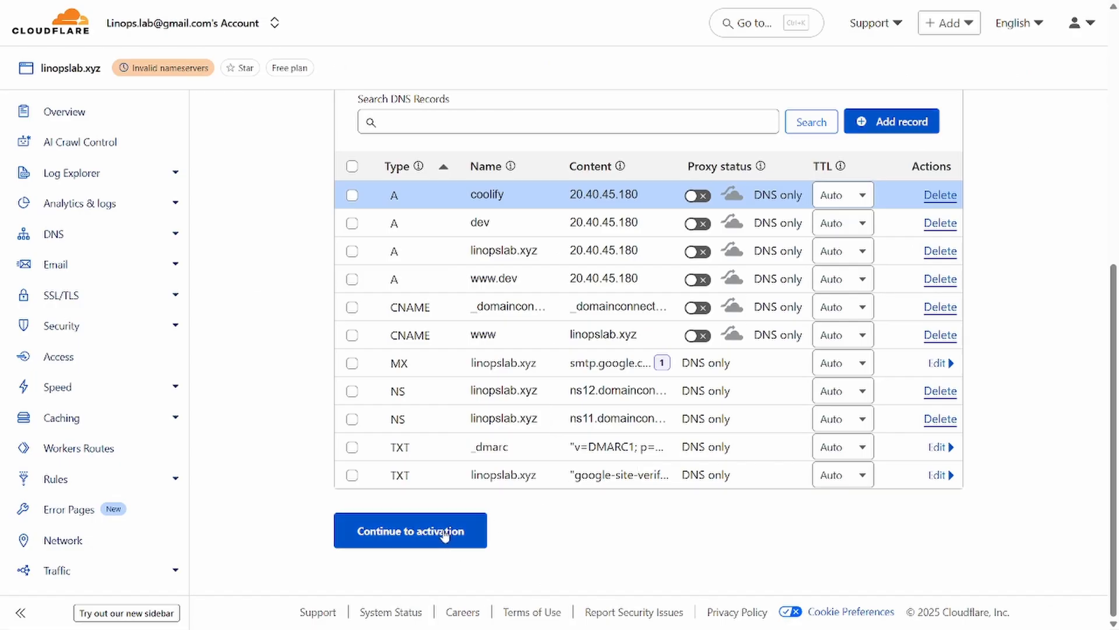
Step: Open the Import DNS Records options on Cloudflare's review page
scroll(444, 534, up, 8)
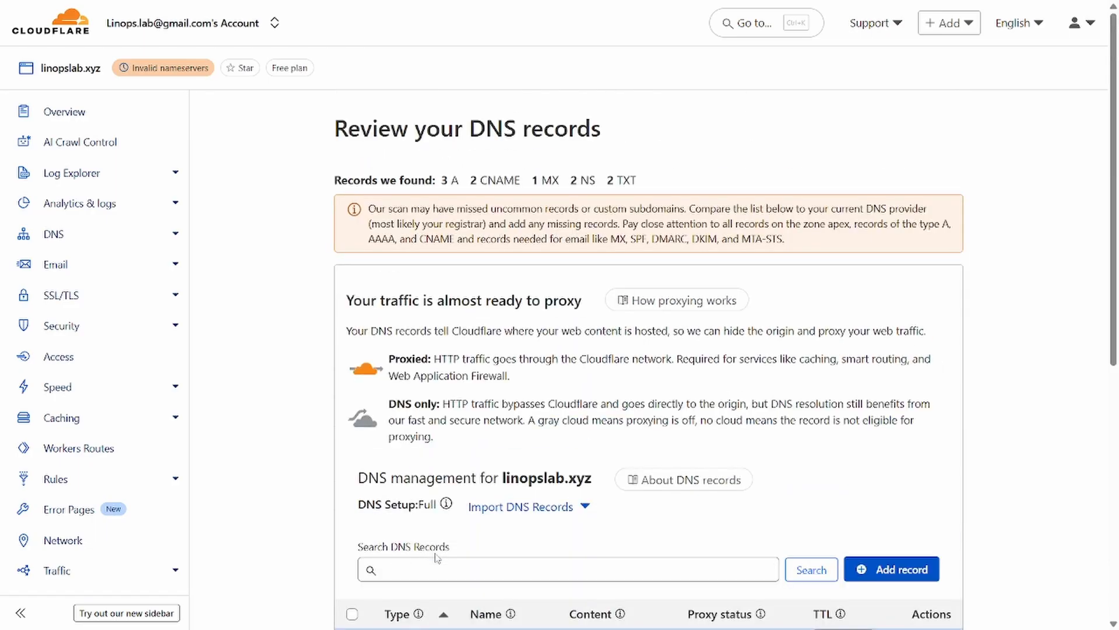
scroll(440, 553, down, 5)
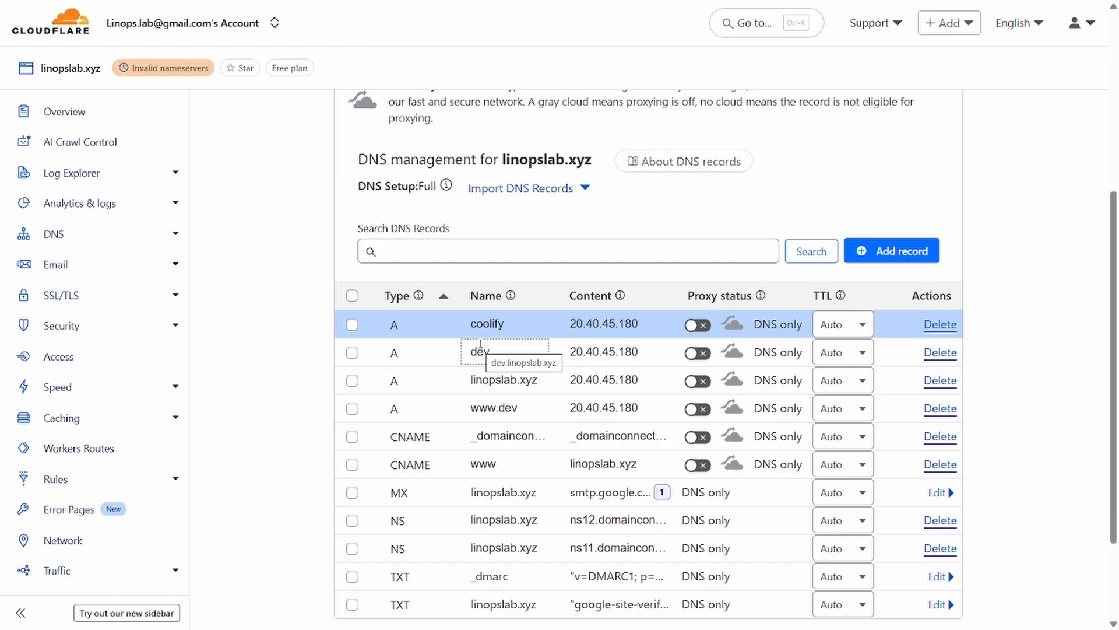
click(521, 189)
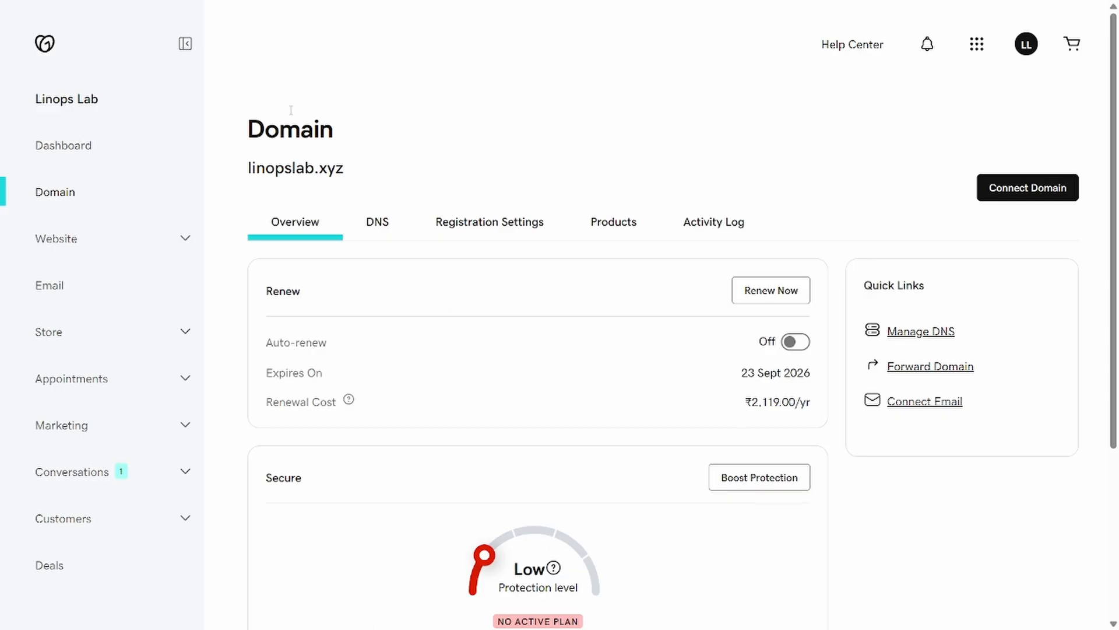
Step: Export linopslab.xyz's zone file from GoDaddy's DNS Actions menu as linopslab.xyz.txt
drag(248, 171, 393, 173)
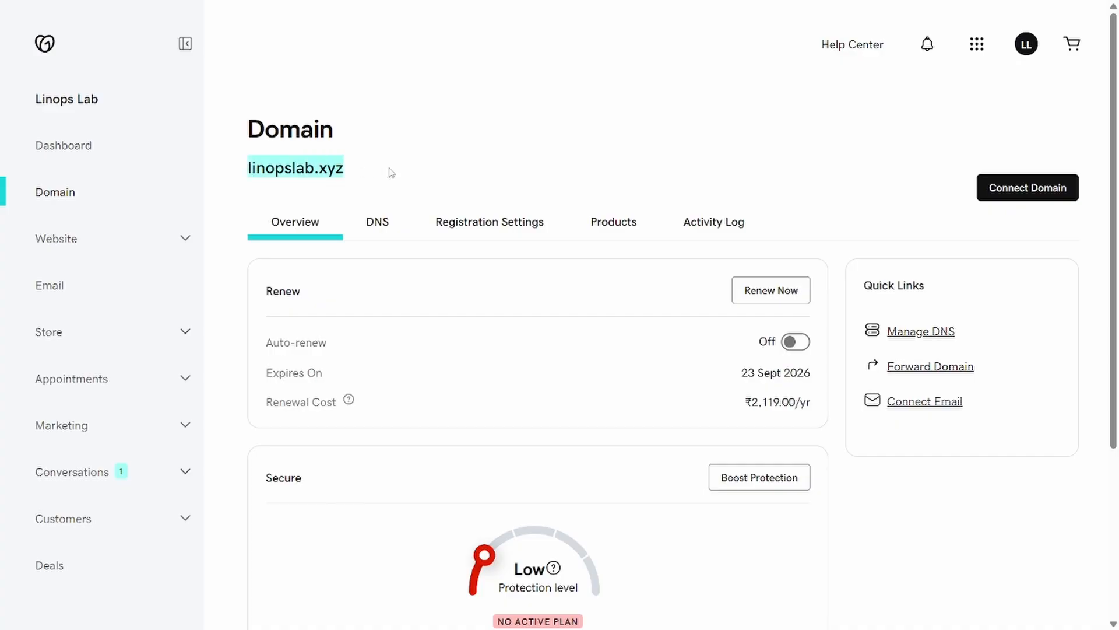
click(376, 207)
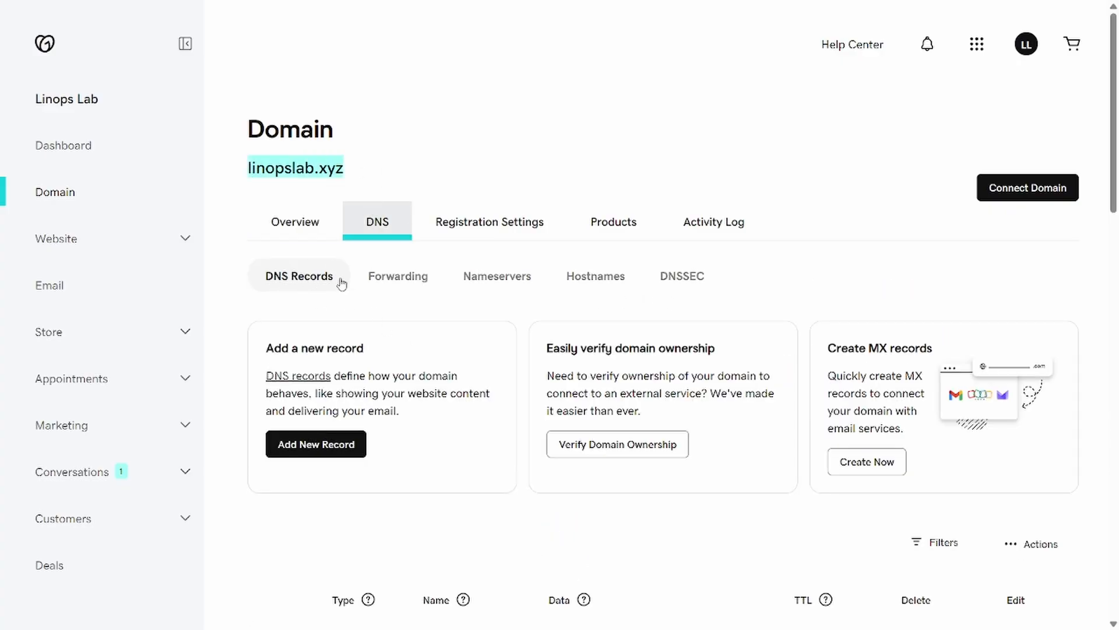
scroll(712, 482, down, 3)
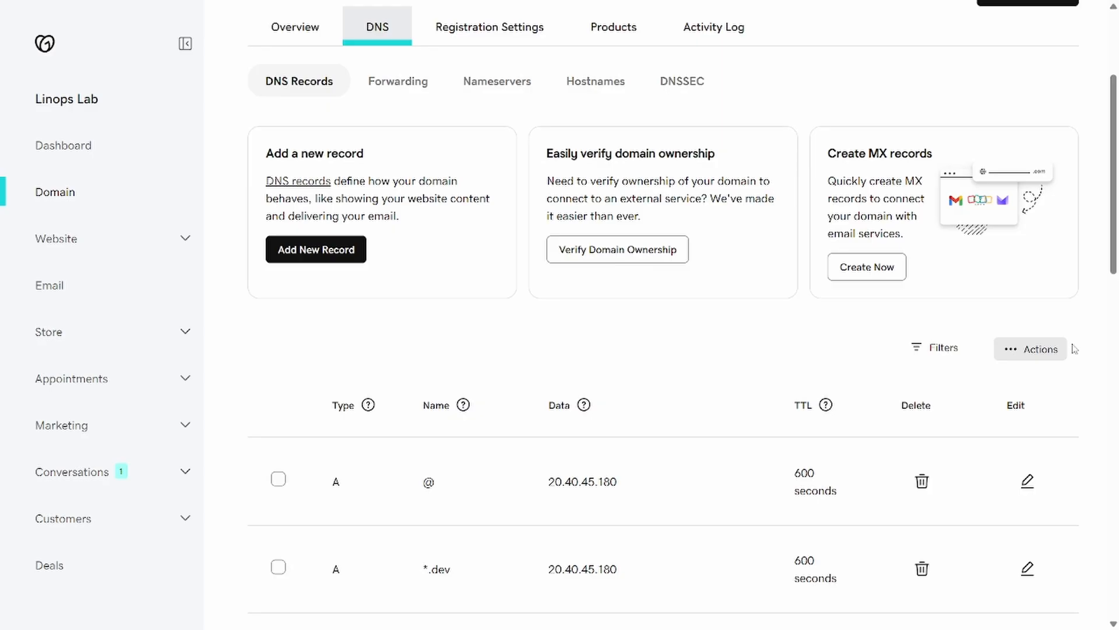
click(1029, 350)
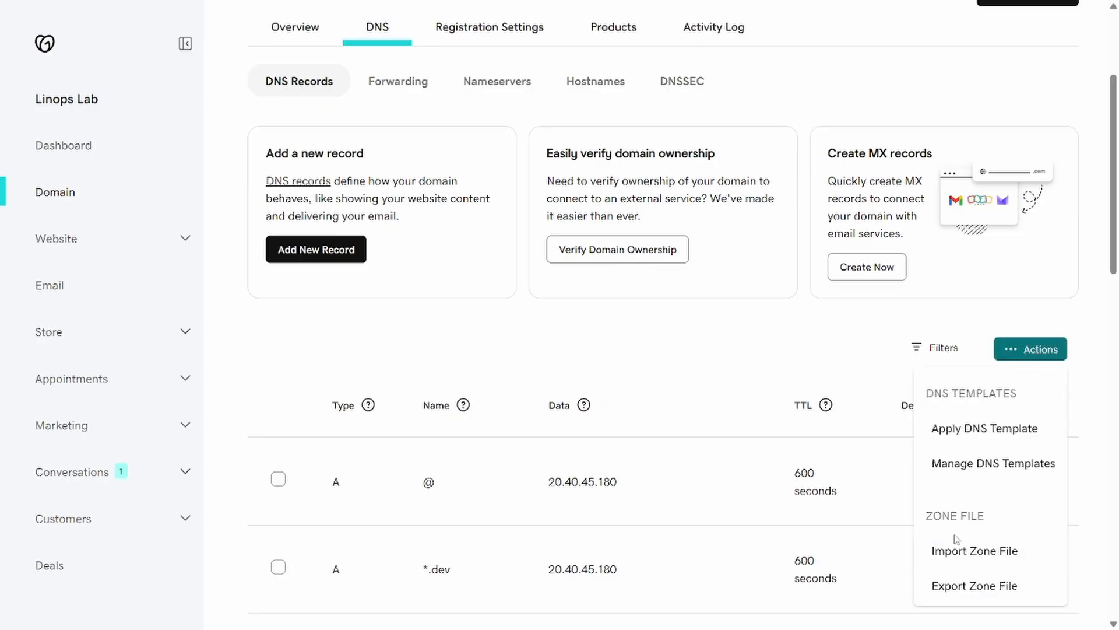
scroll(956, 534, down, 1)
click(973, 515)
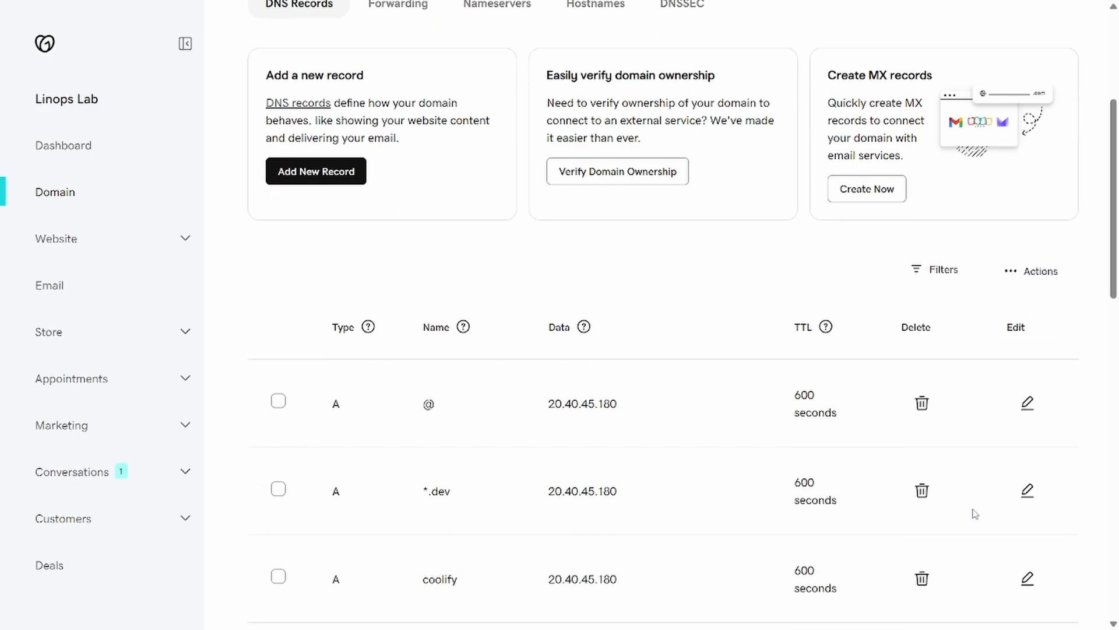
key(alt+Tab)
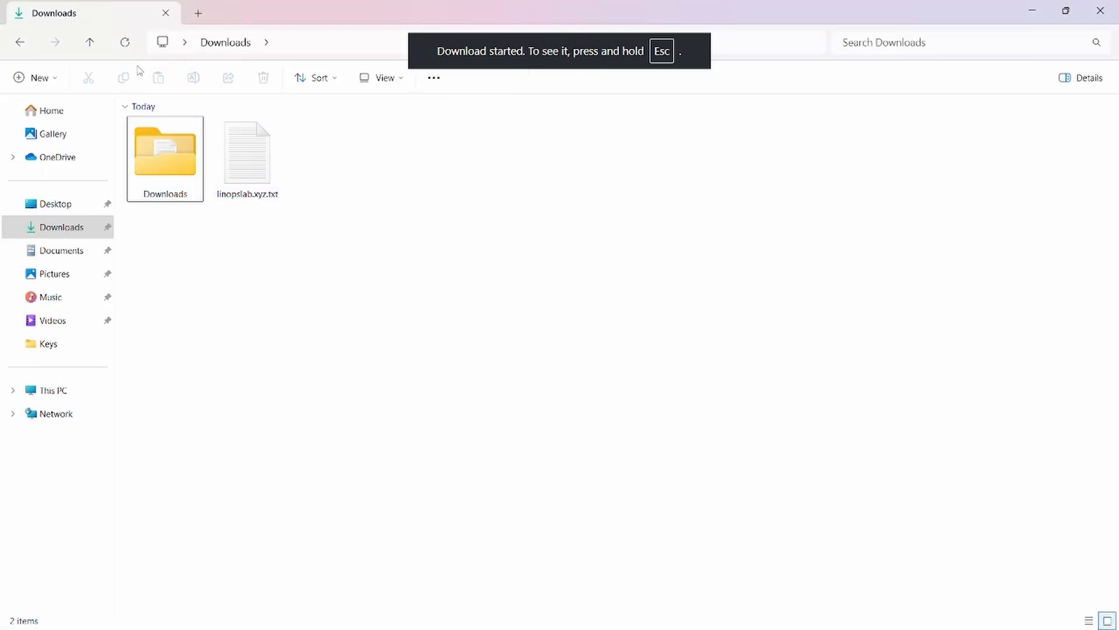
Step: Open the downloaded linopslab.xyz.txt zone file in a maximized Notepad window
click(125, 42)
double_click(150, 148)
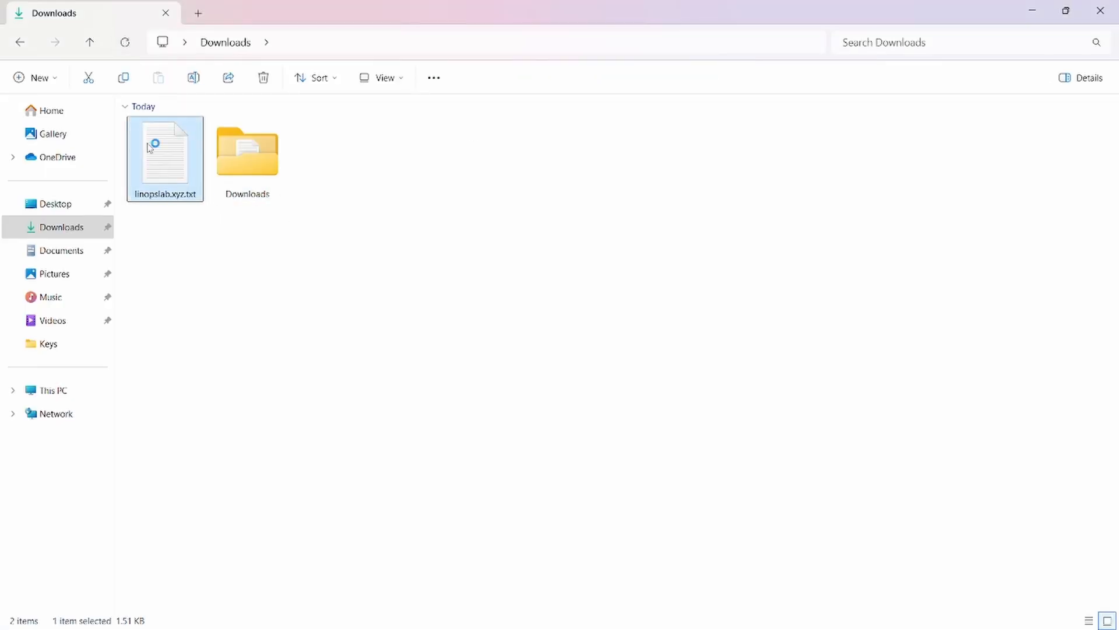
double_click(456, 40)
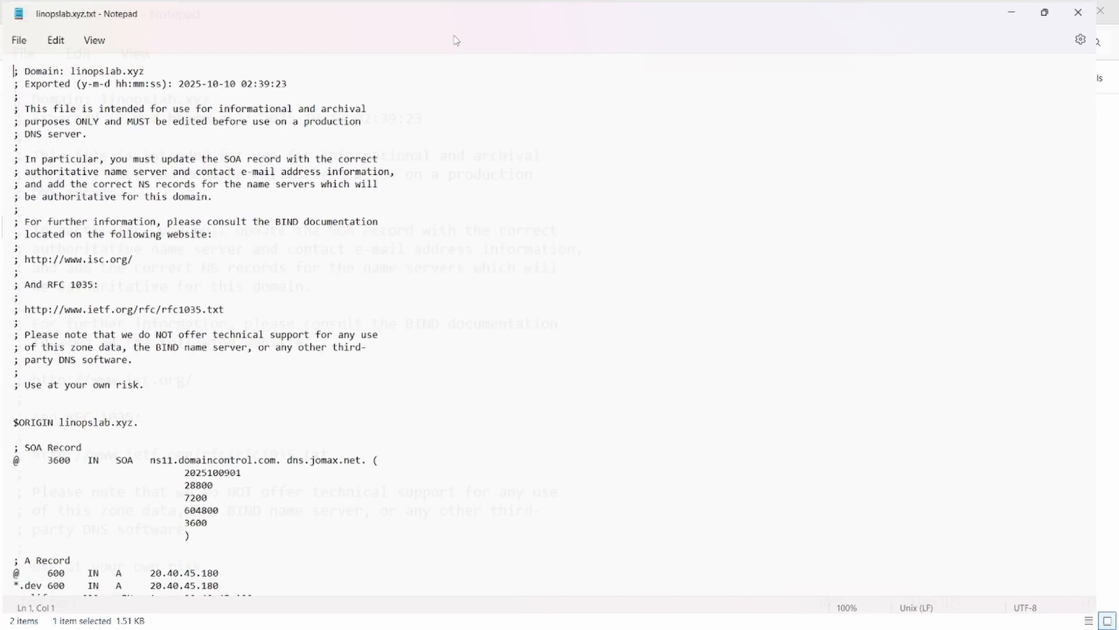
scroll(341, 341, down, 1)
scroll(341, 341, up, 1)
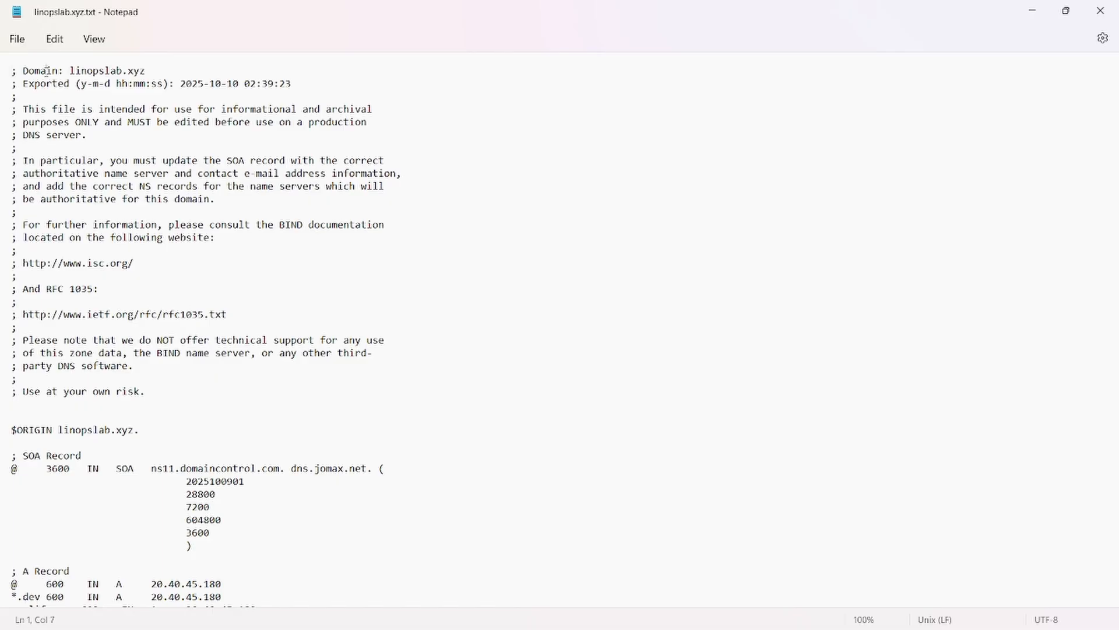
Step: Highlight the domain name, A and TXT entries, then the CNAME and NS records
drag(47, 70, 153, 71)
key(Down)
key(shift+Down)
scroll(157, 375, down, 4)
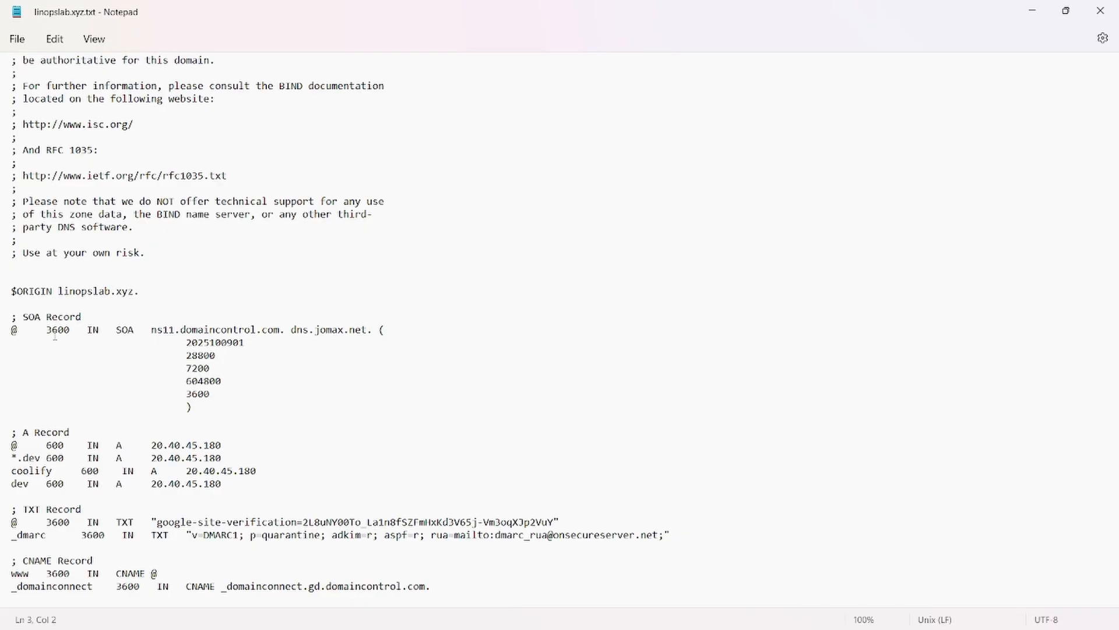
drag(34, 431, 191, 496)
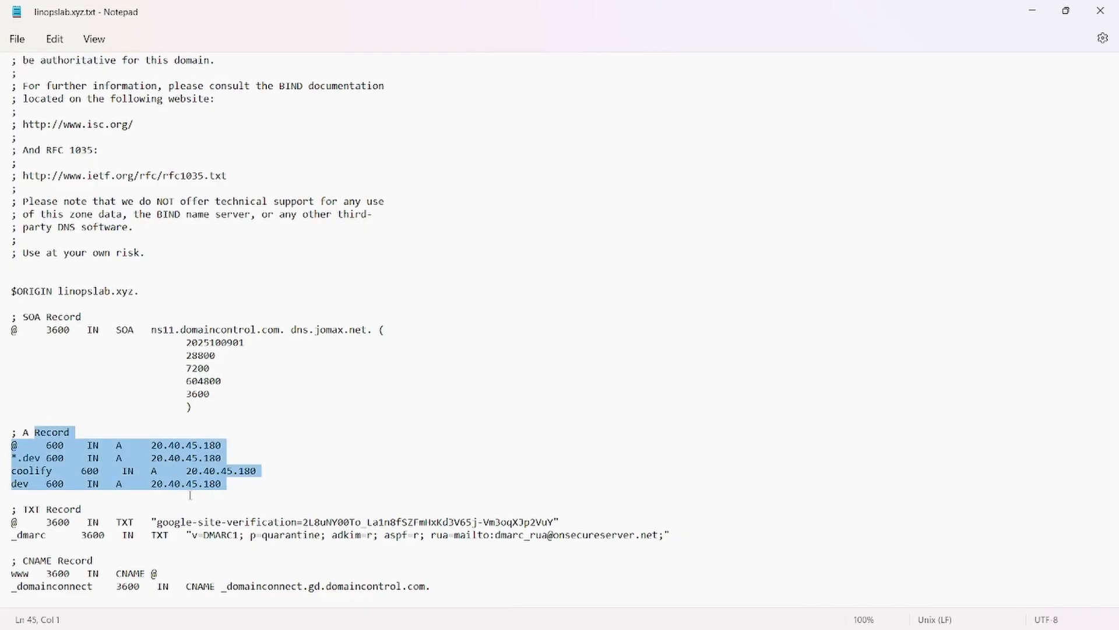
scroll(190, 496, down, 3)
drag(54, 459, 171, 524)
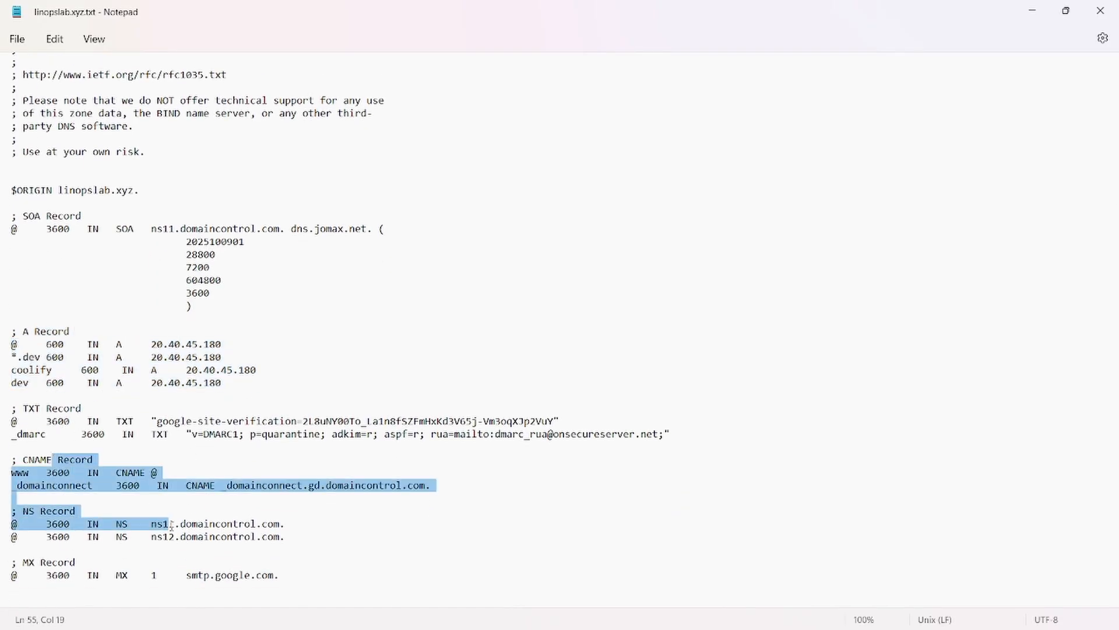
click(70, 562)
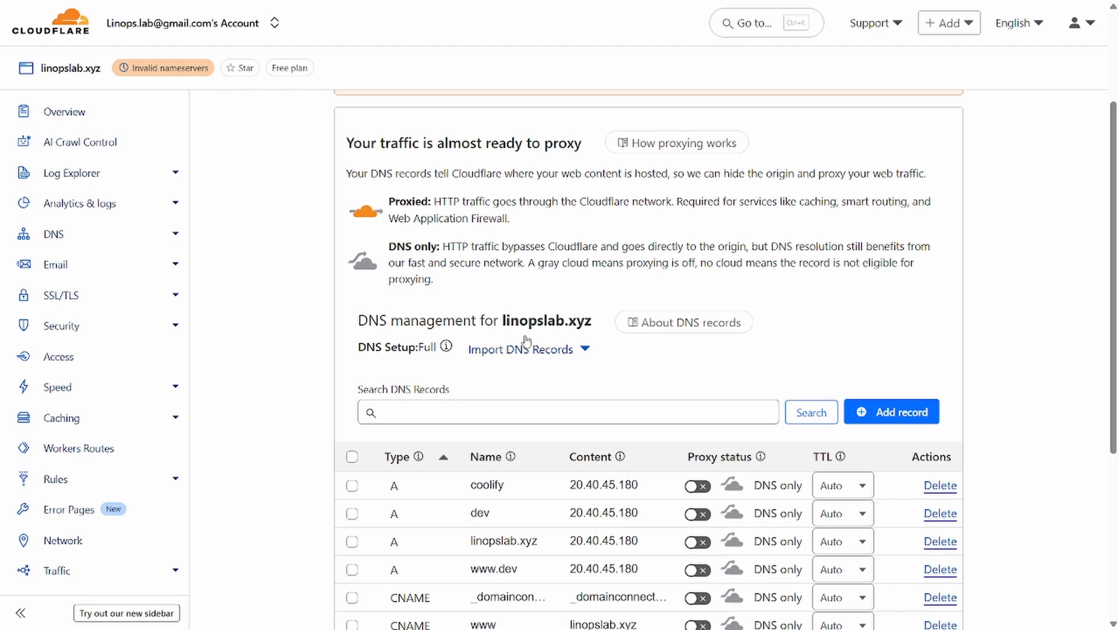
Step: Import the linopslab.xyz.txt zone file with proxying on, adding a proxied *.dev A record to 20.40.45.180
click(527, 349)
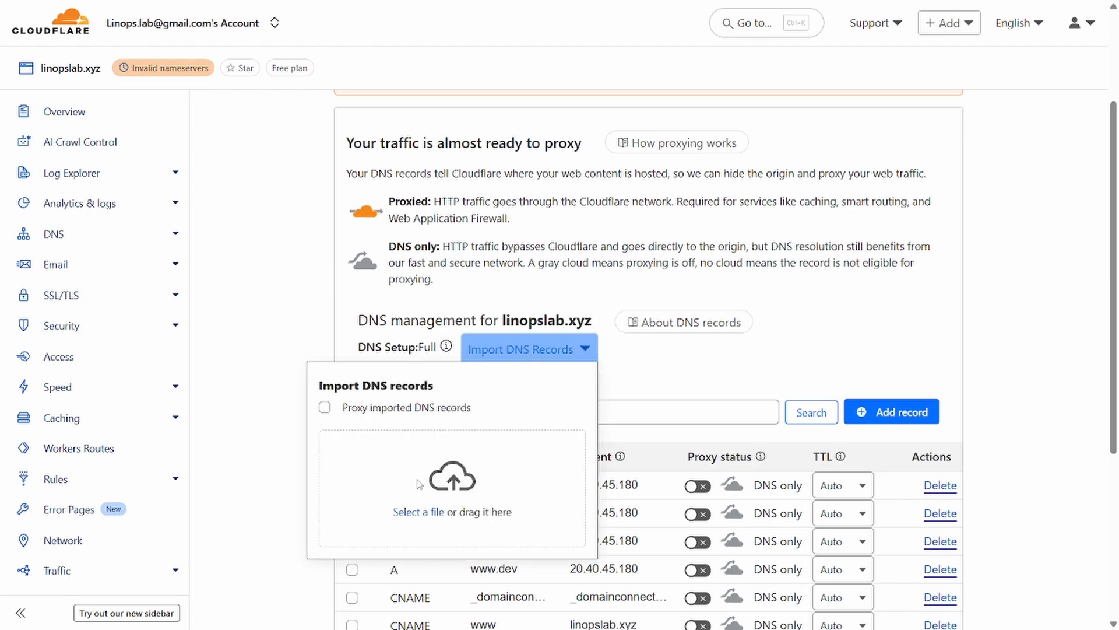
click(419, 513)
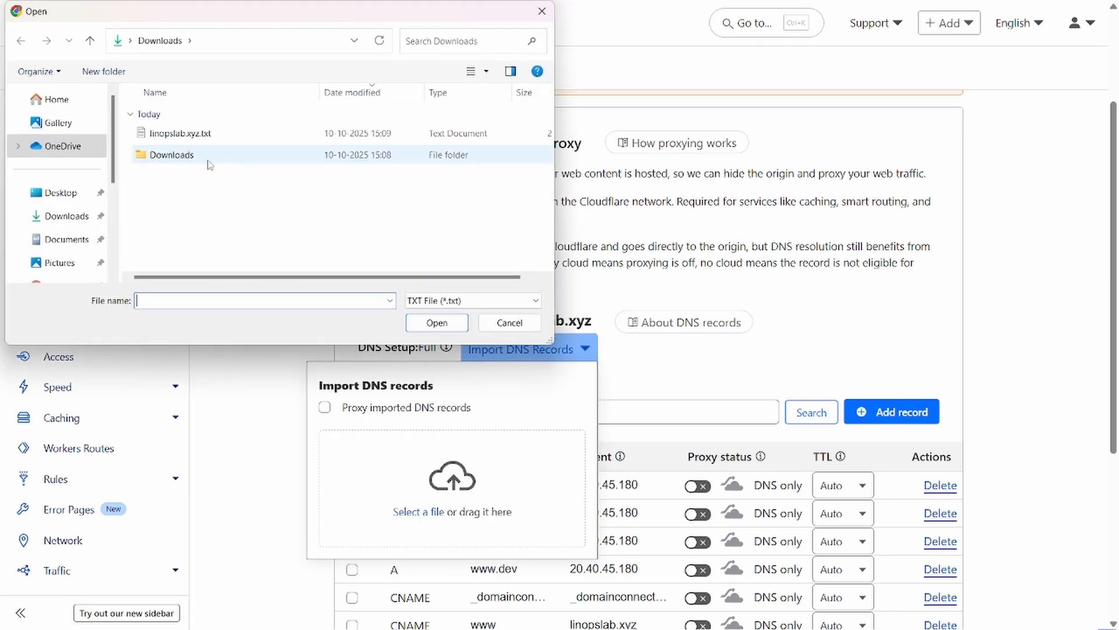
double_click(202, 139)
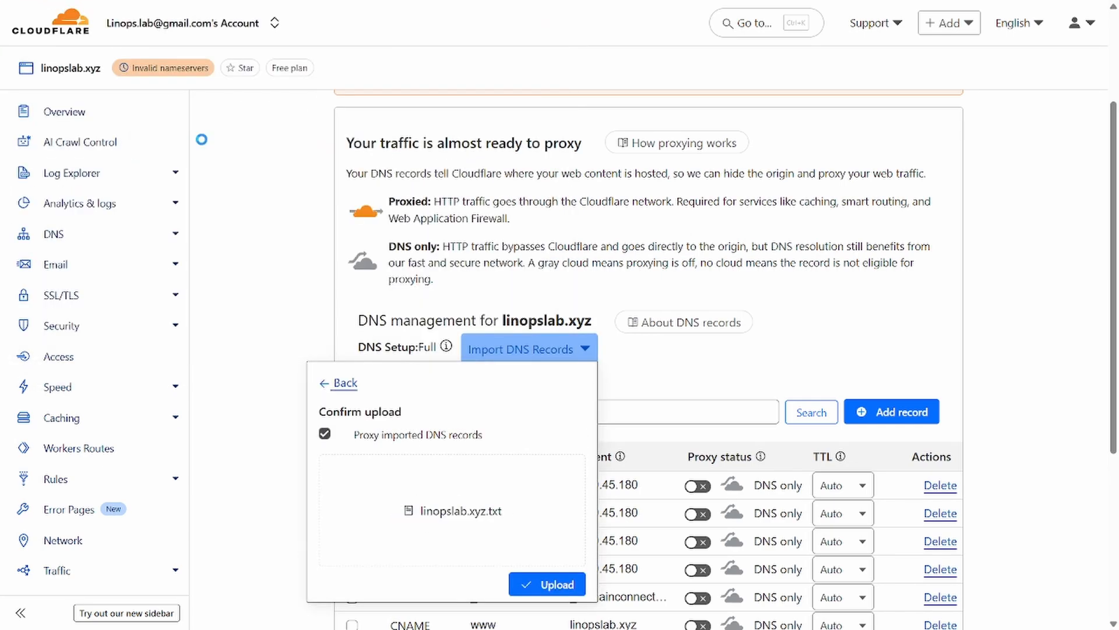
click(553, 588)
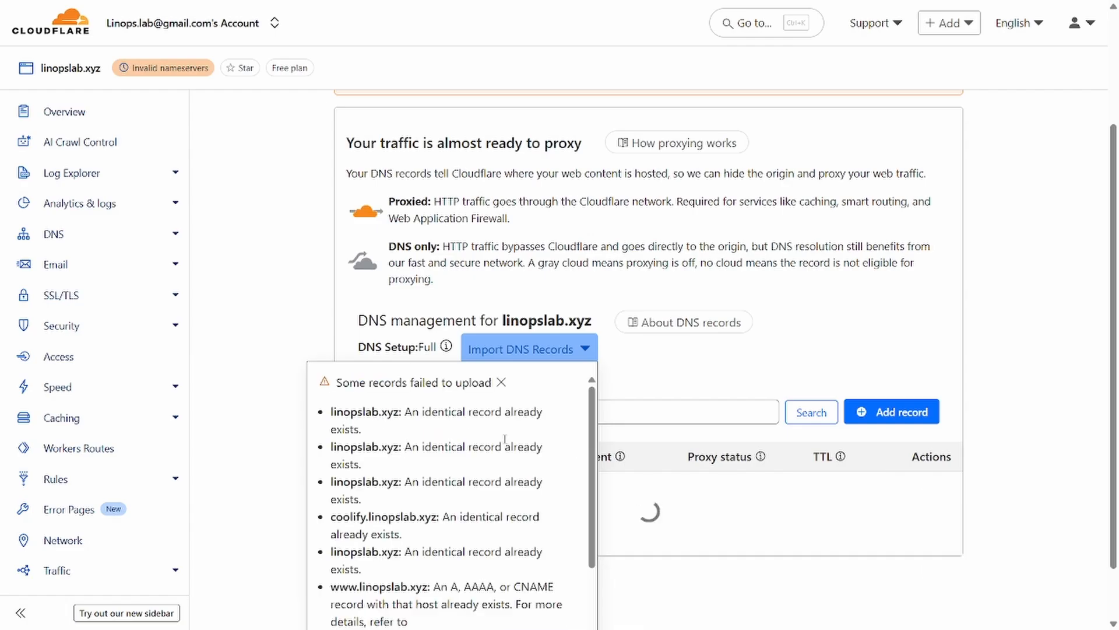
scroll(505, 439, down, 3)
scroll(1036, 220, down, 3)
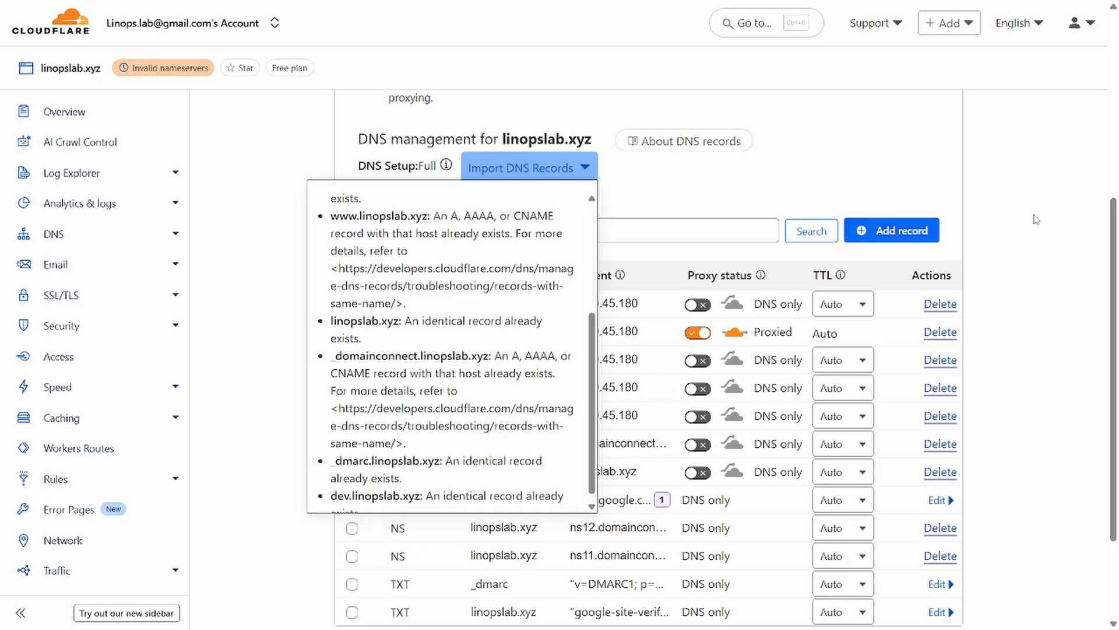
click(1036, 219)
scroll(505, 268, down, 1)
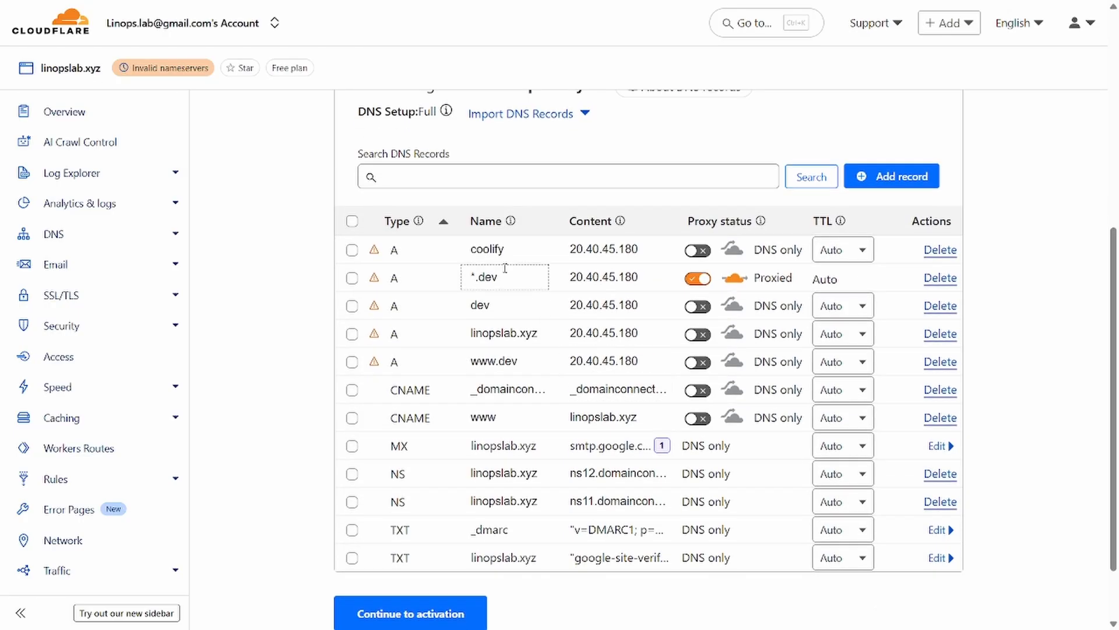
Step: Switch the *.dev record from proxied to DNS only
click(470, 251)
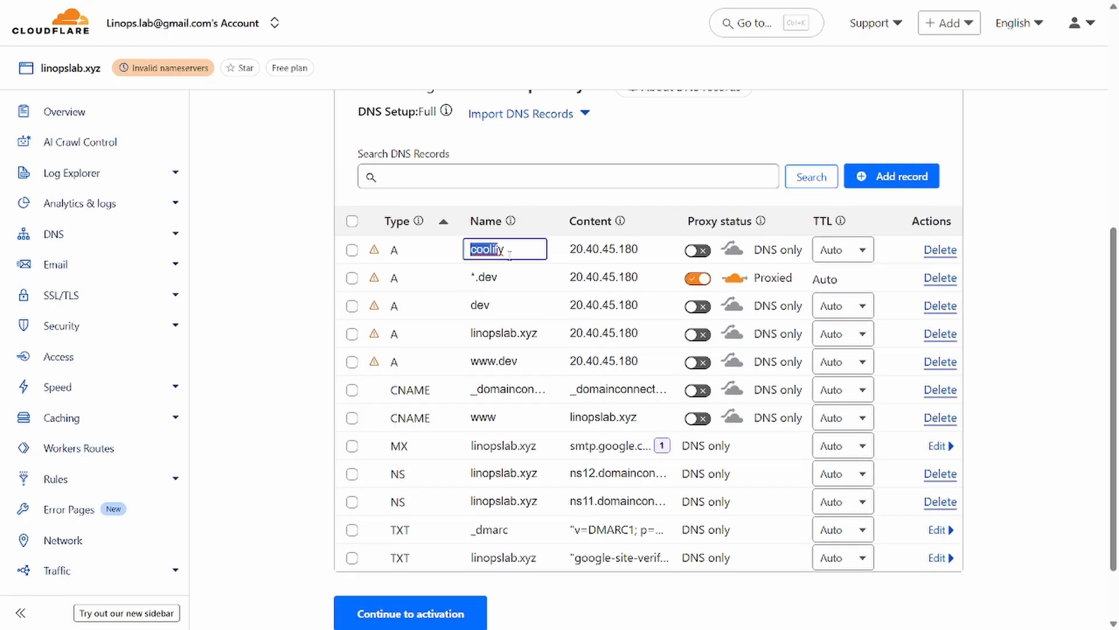
click(469, 279)
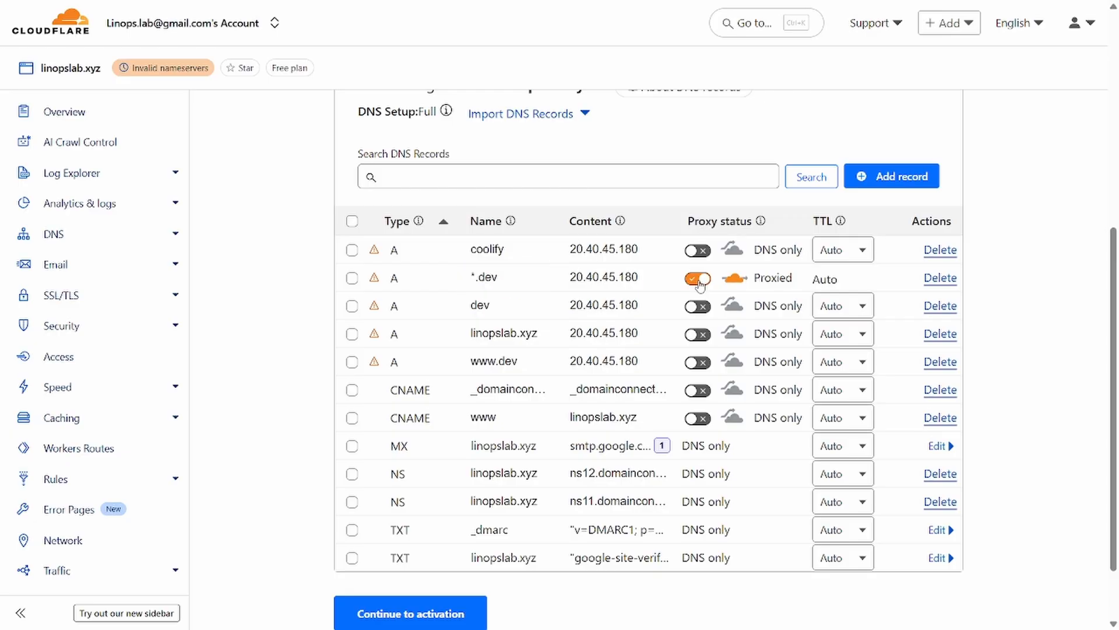
click(699, 279)
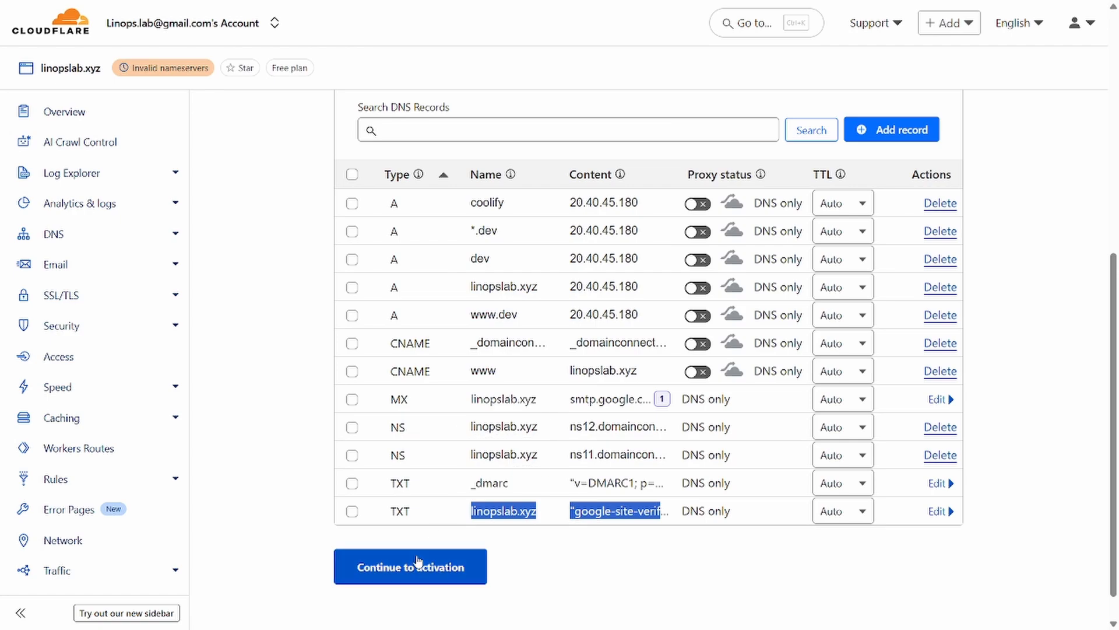
Step: Continue to activation, copy the kobe.ns.cloudflare.com nameserver, and return to GoDaddy
click(417, 561)
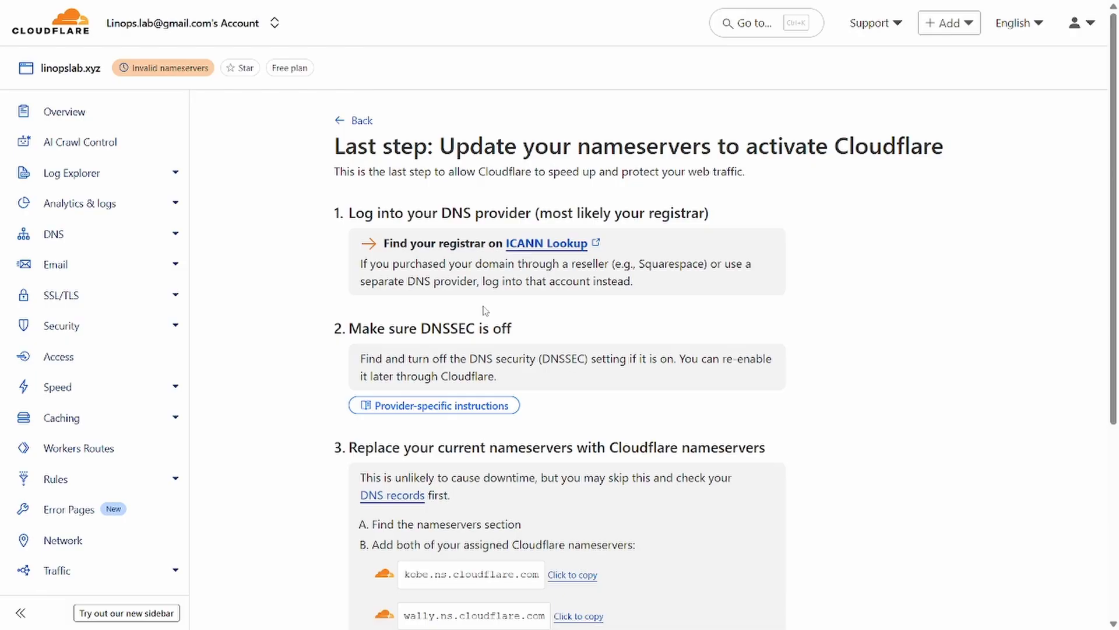
scroll(379, 247, down, 5)
double_click(507, 311)
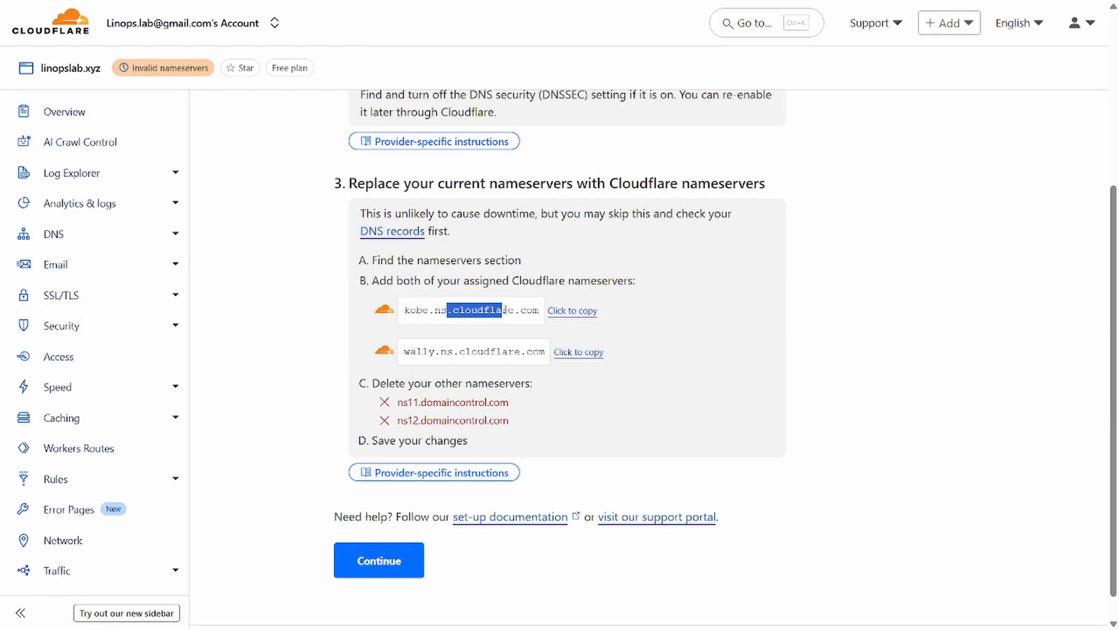
click(558, 315)
key(alt+Tab)
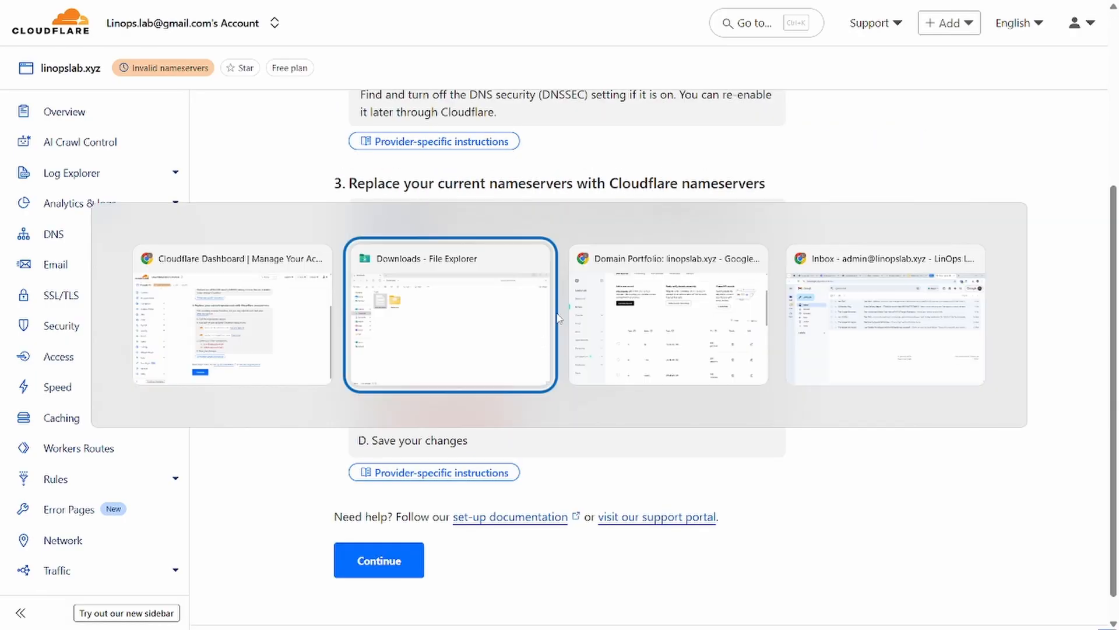
key(alt+Tab)
scroll(421, 402, up, 5)
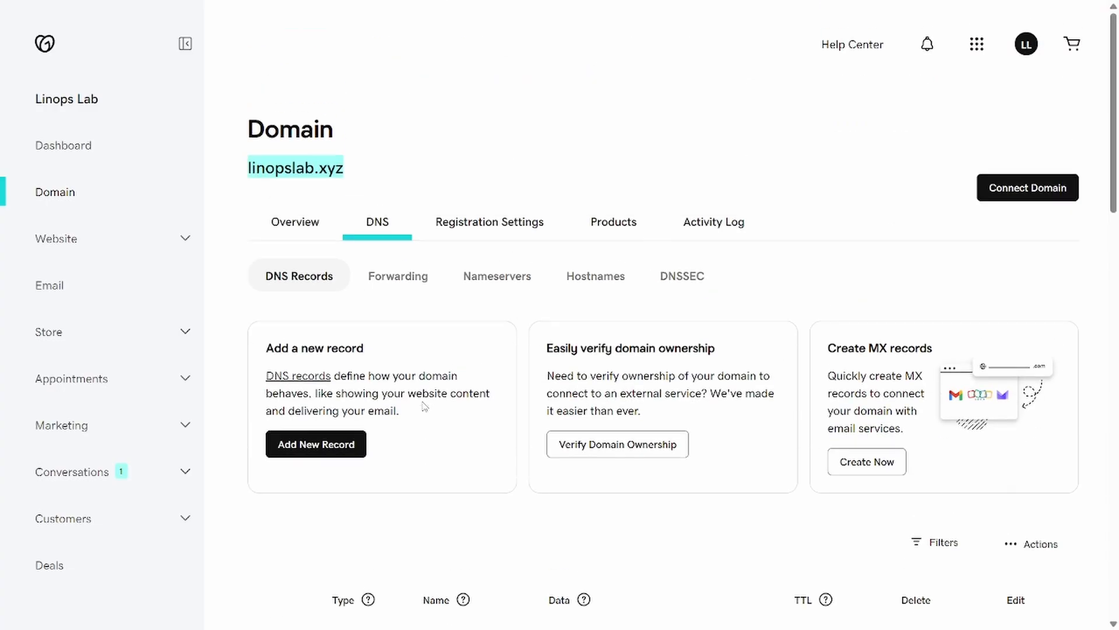
Step: Switch linopslab.xyz to custom nameservers in GoDaddy, entering kobe.ns.cloudflare.com first
click(499, 289)
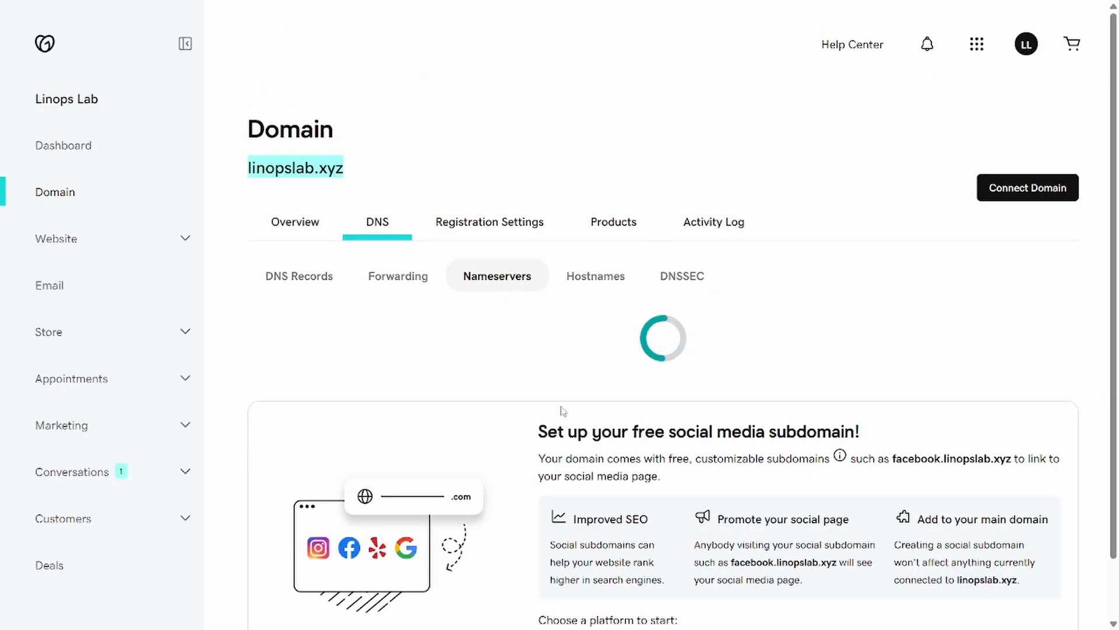
scroll(449, 390, down, 3)
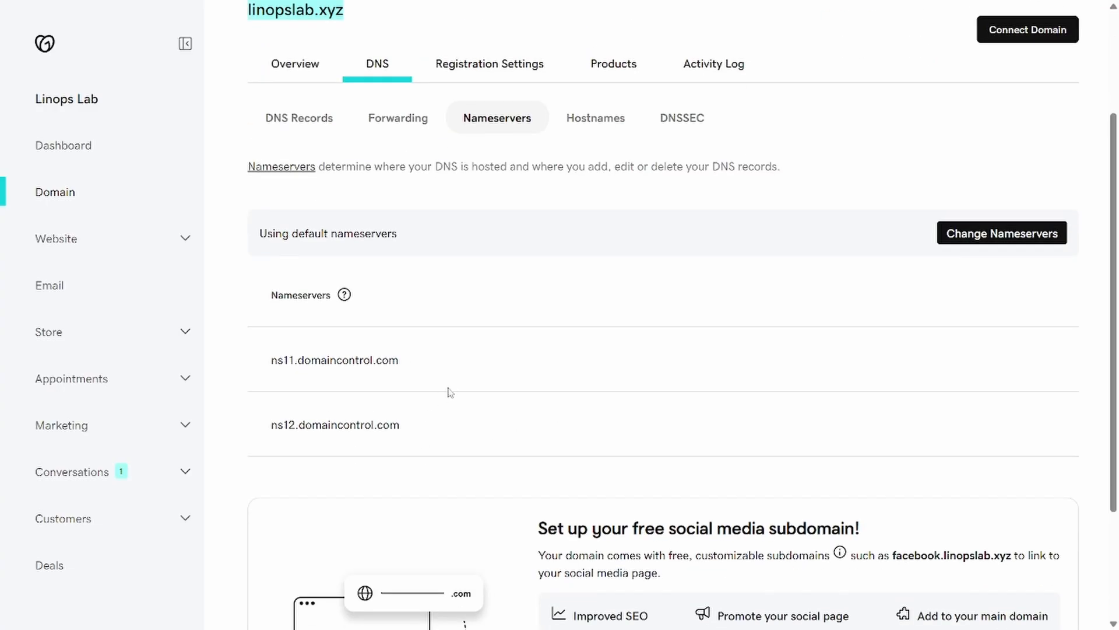
click(958, 233)
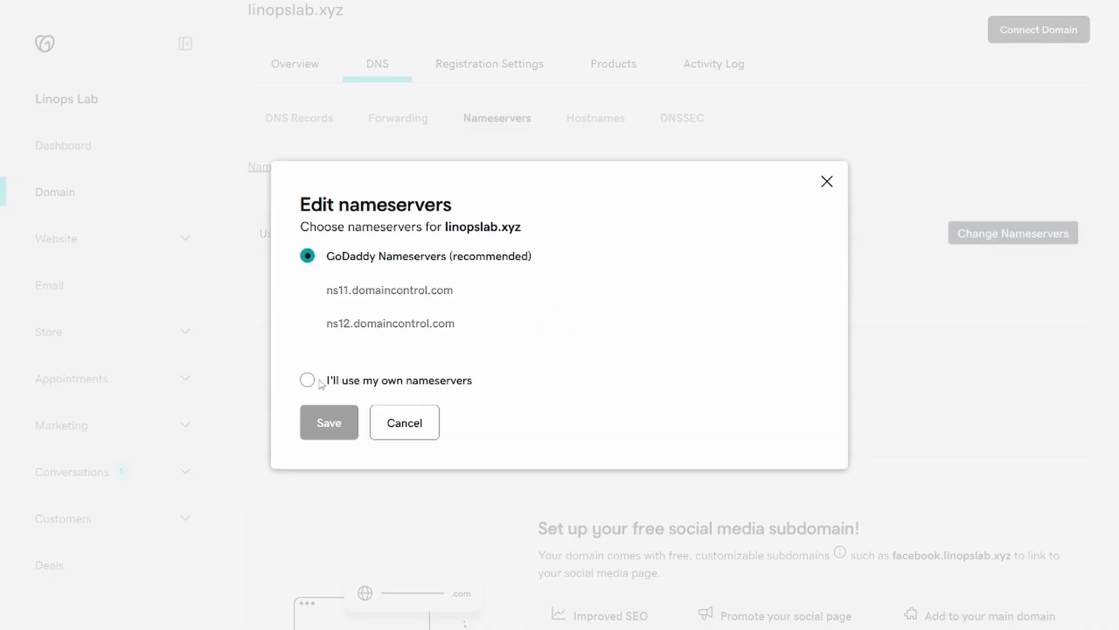
click(306, 384)
click(435, 305)
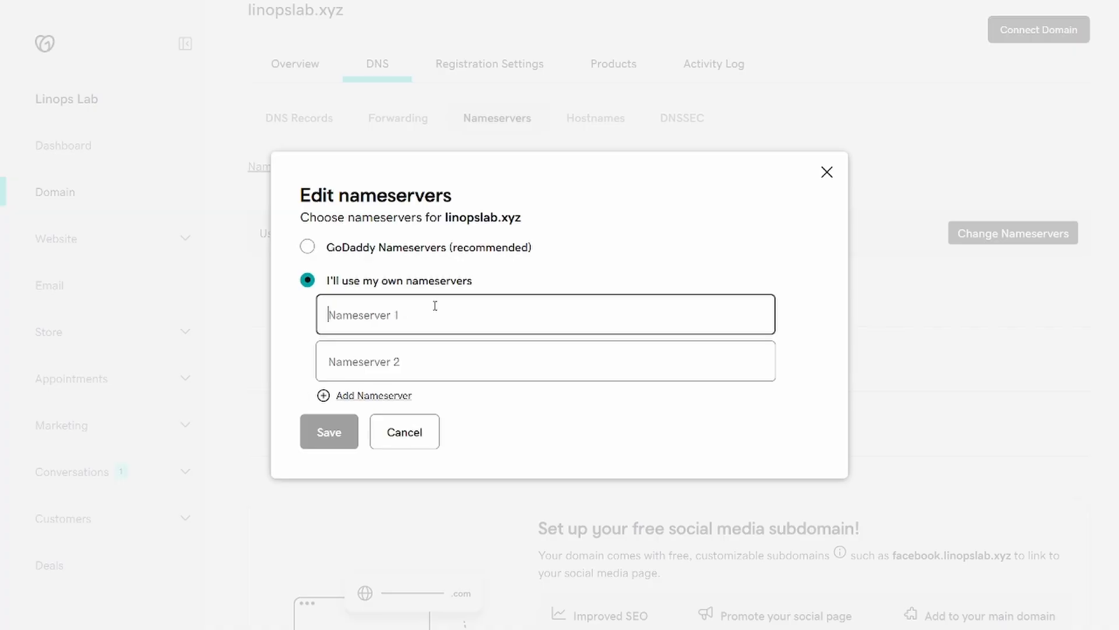
key(ctrl+v)
key(Tab)
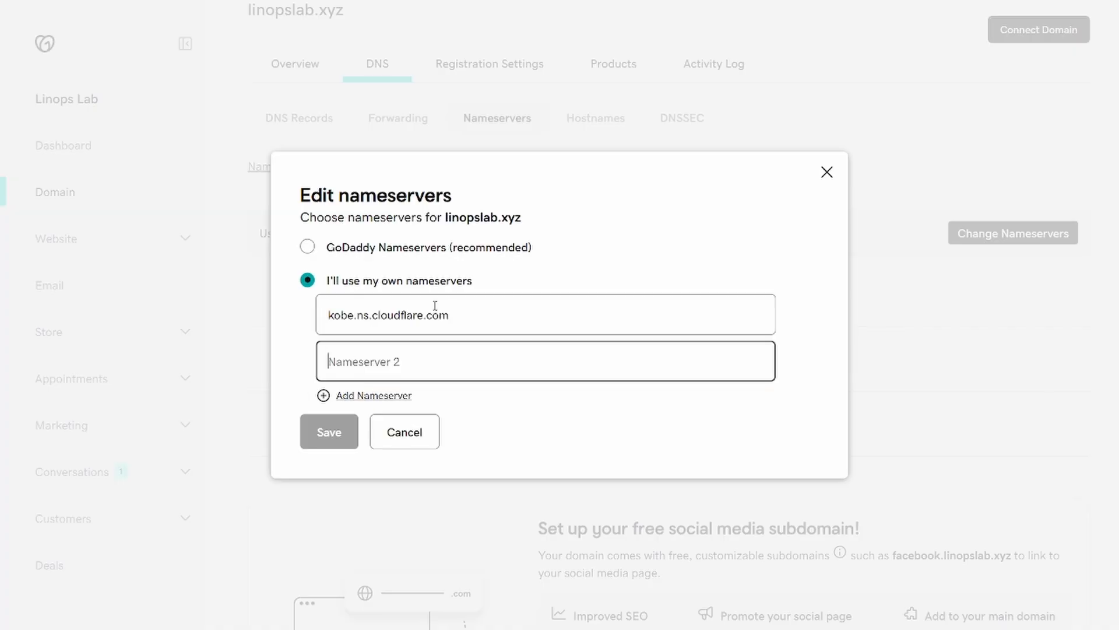
Step: Add wally.ns.cloudflare.com as the second nameserver, save, and accept the change warning
key(ctrl+Tab)
click(580, 352)
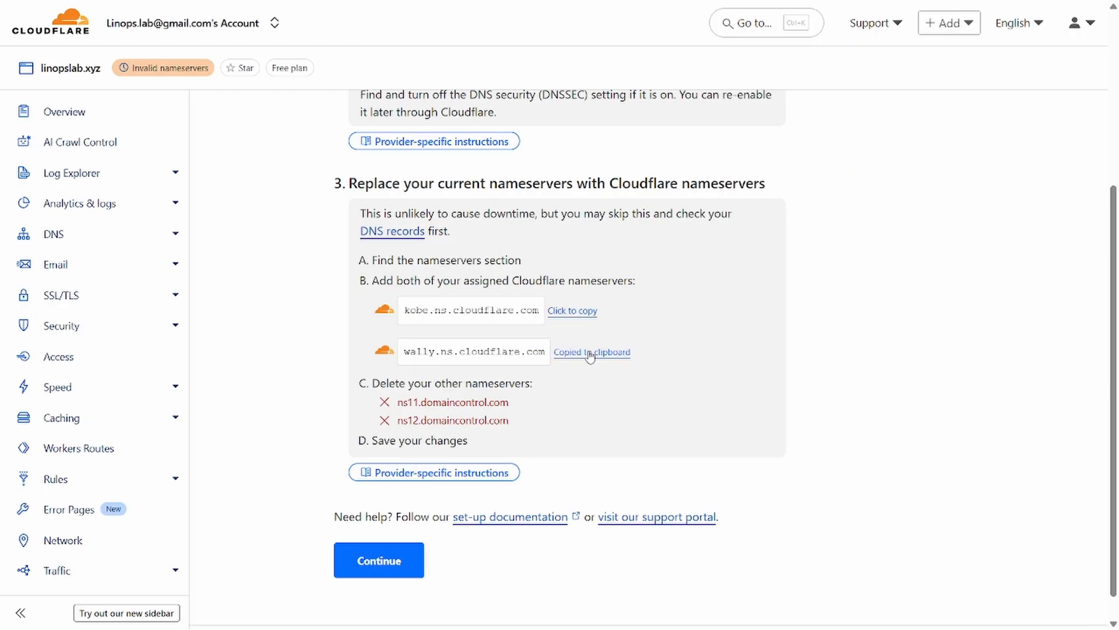
key(ctrl+Tab)
key(ctrl+v)
click(329, 432)
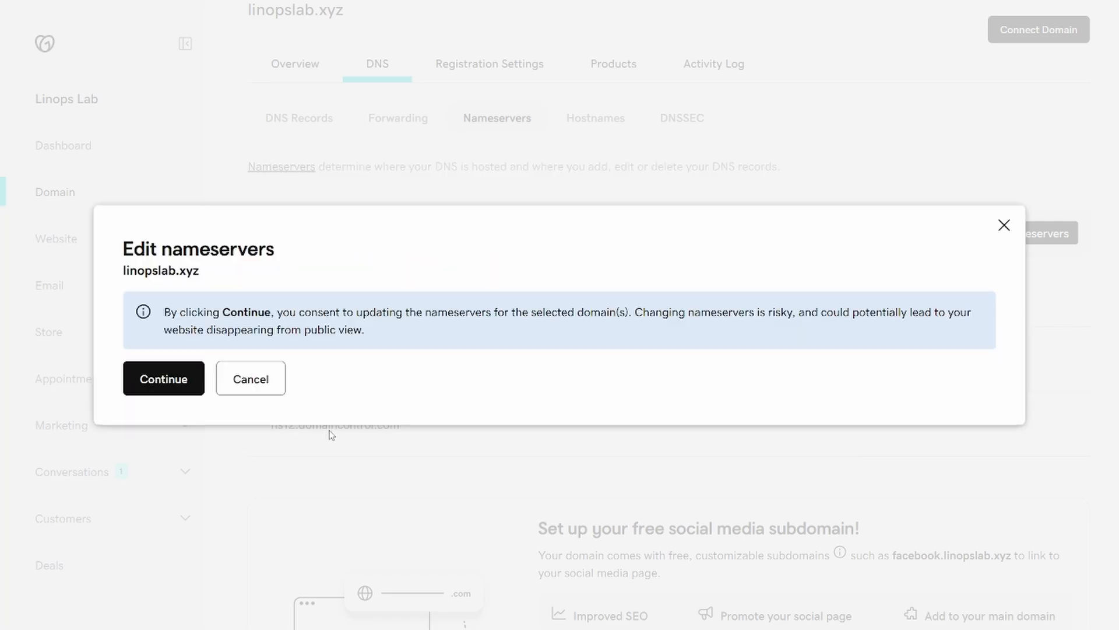
click(139, 374)
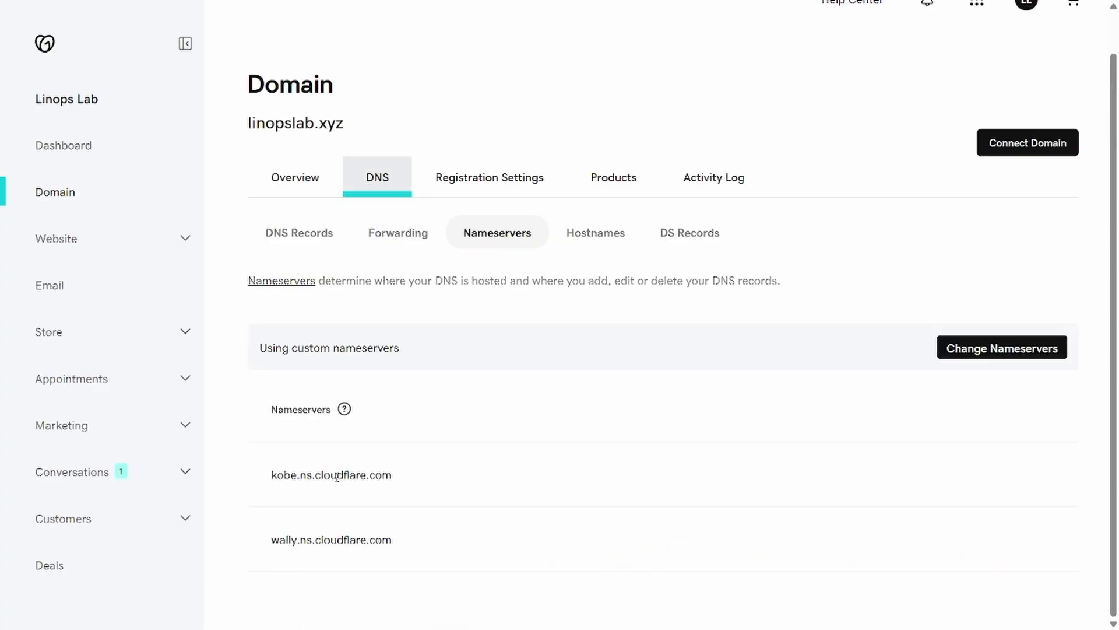
drag(337, 474, 458, 539)
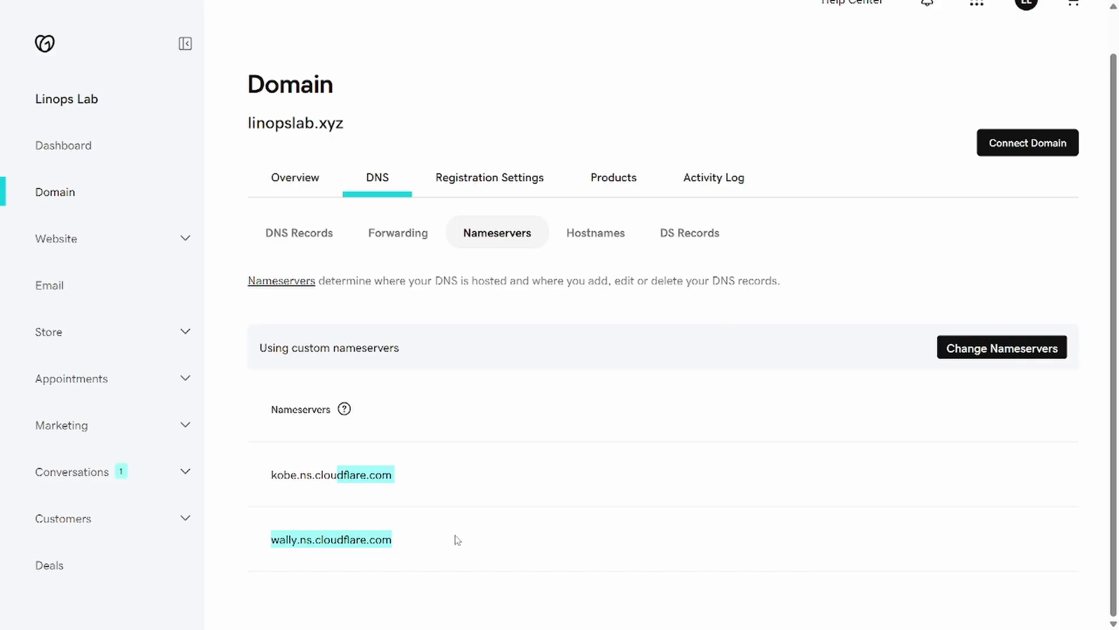
key(alt+Tab)
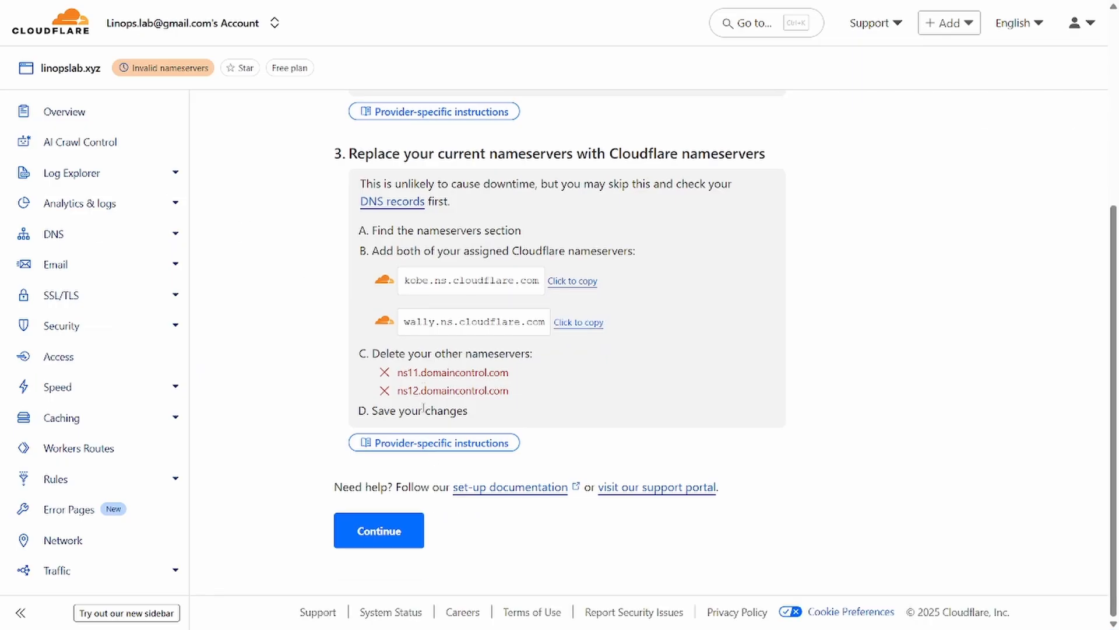
Step: Finish Cloudflare's nameserver instructions and review the linopslab.xyz Overview page
click(369, 530)
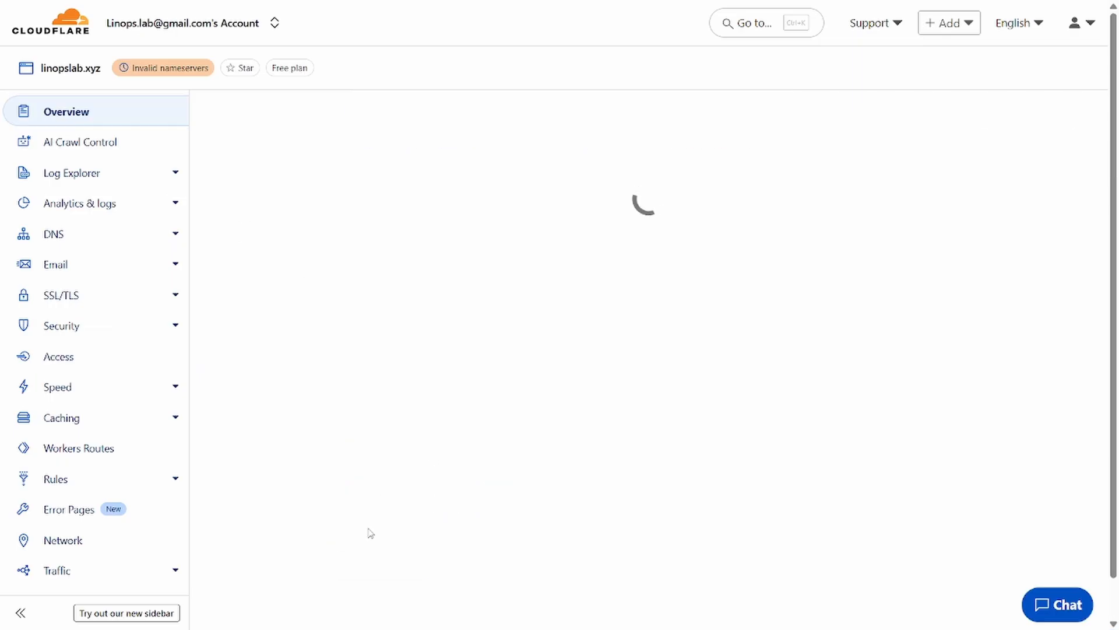
scroll(369, 532, down, 3)
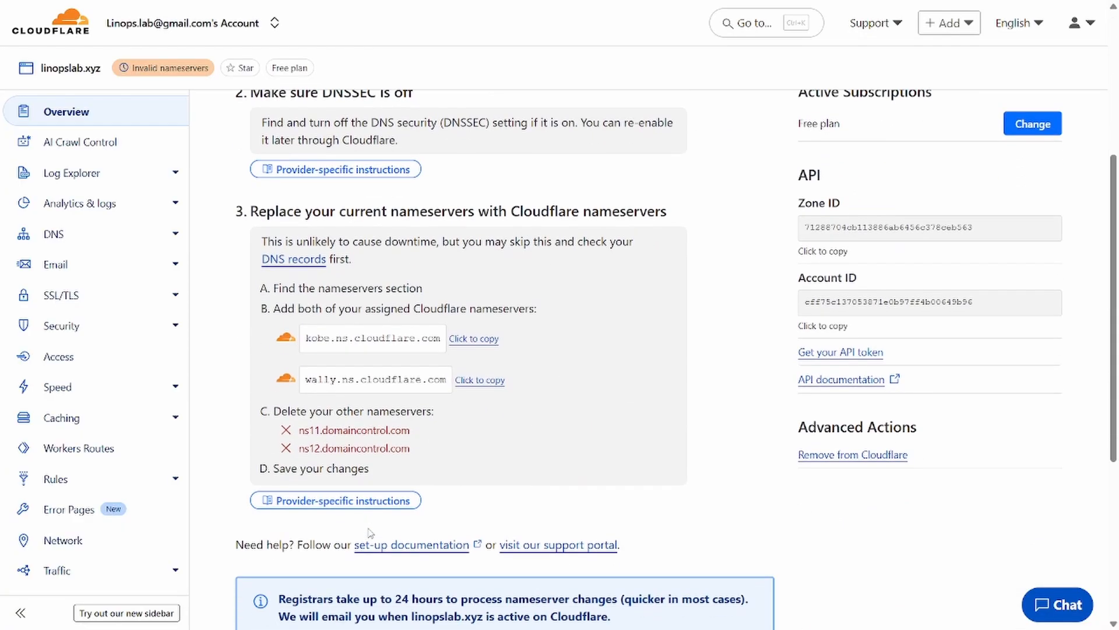
scroll(369, 532, down, 5)
scroll(370, 532, up, 2)
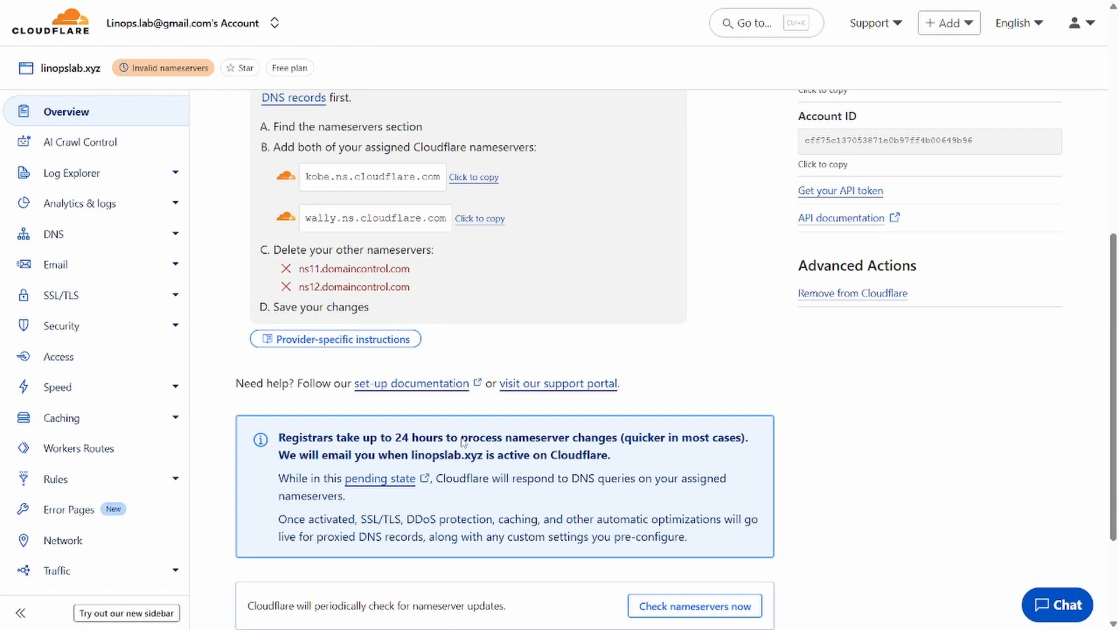
scroll(462, 442, down, 2)
scroll(449, 337, up, 10)
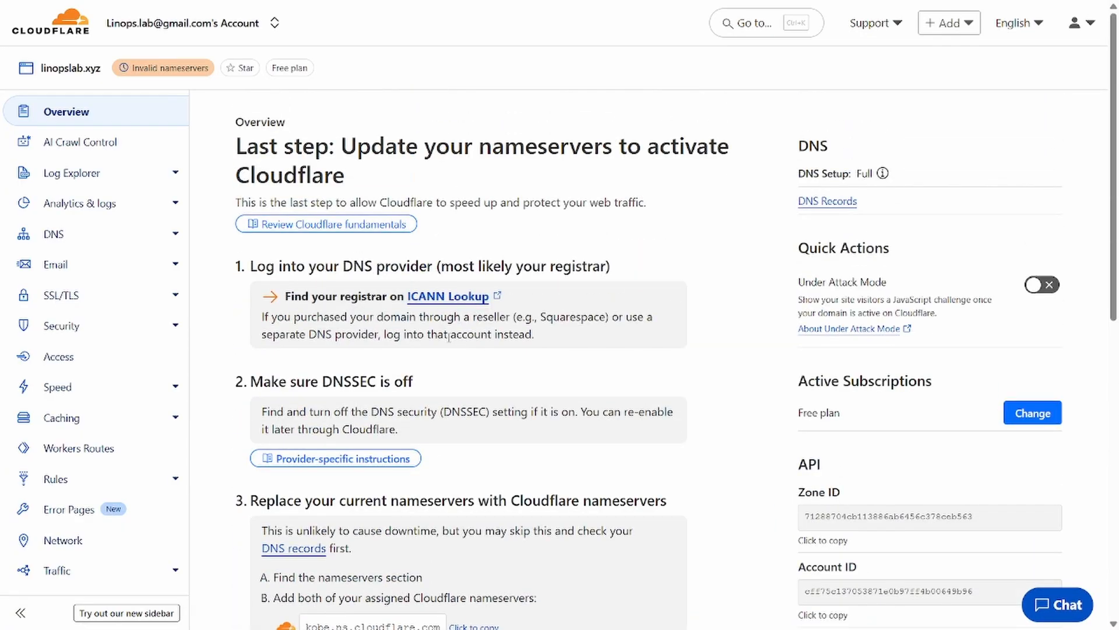
scroll(449, 336, down, 10)
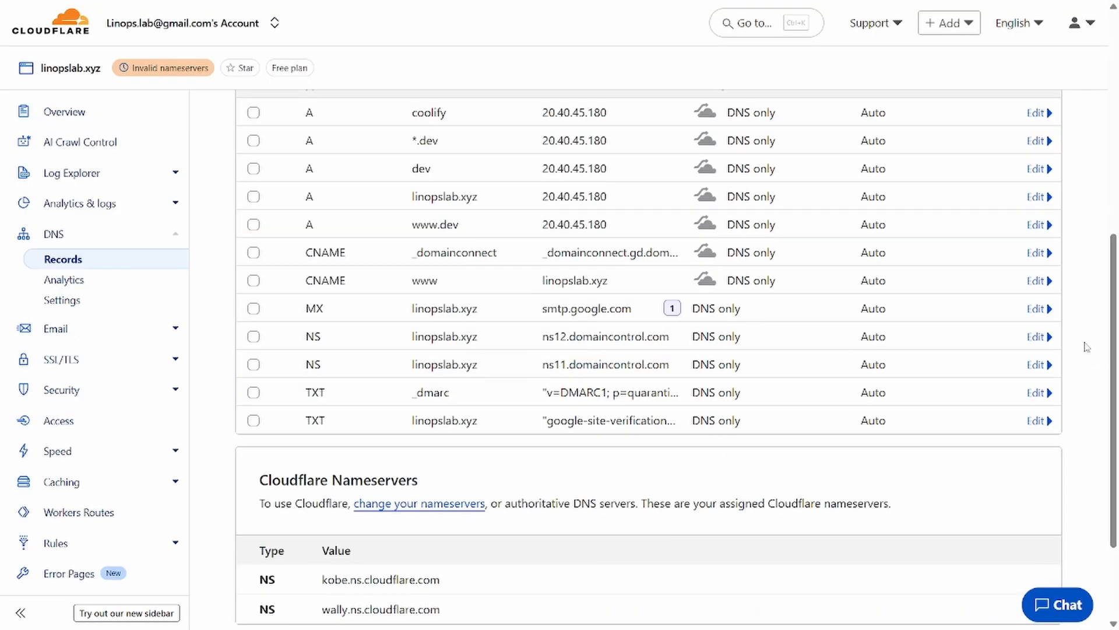
Step: Delete the ns12.domaincontrol.com and ns11.domaincontrol.com NS records from linopslab.xyz's DNS
click(1036, 338)
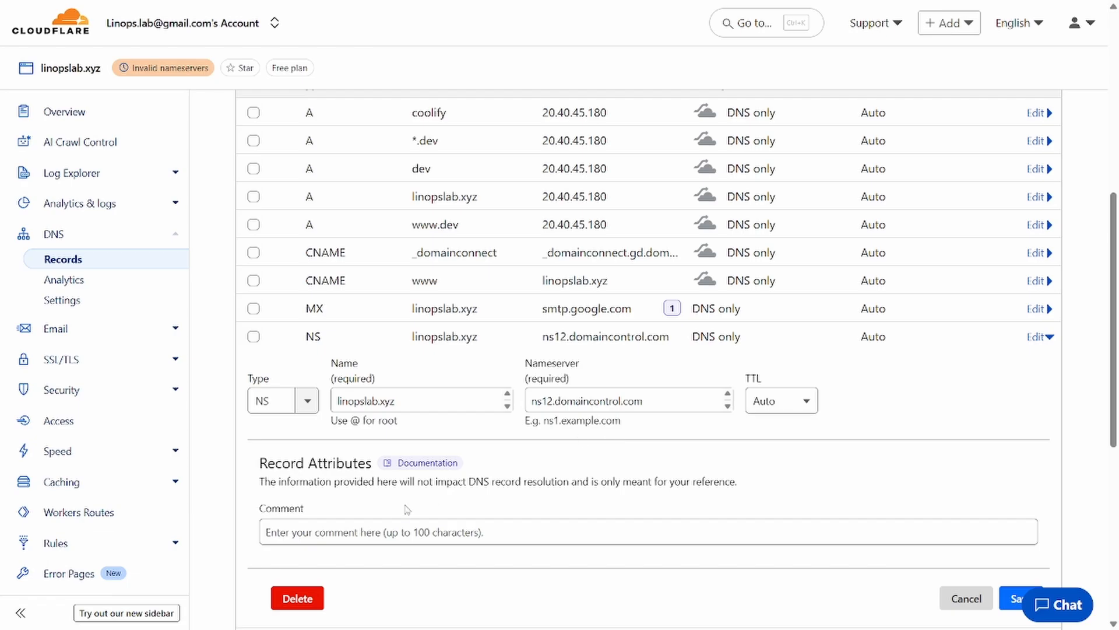
click(300, 598)
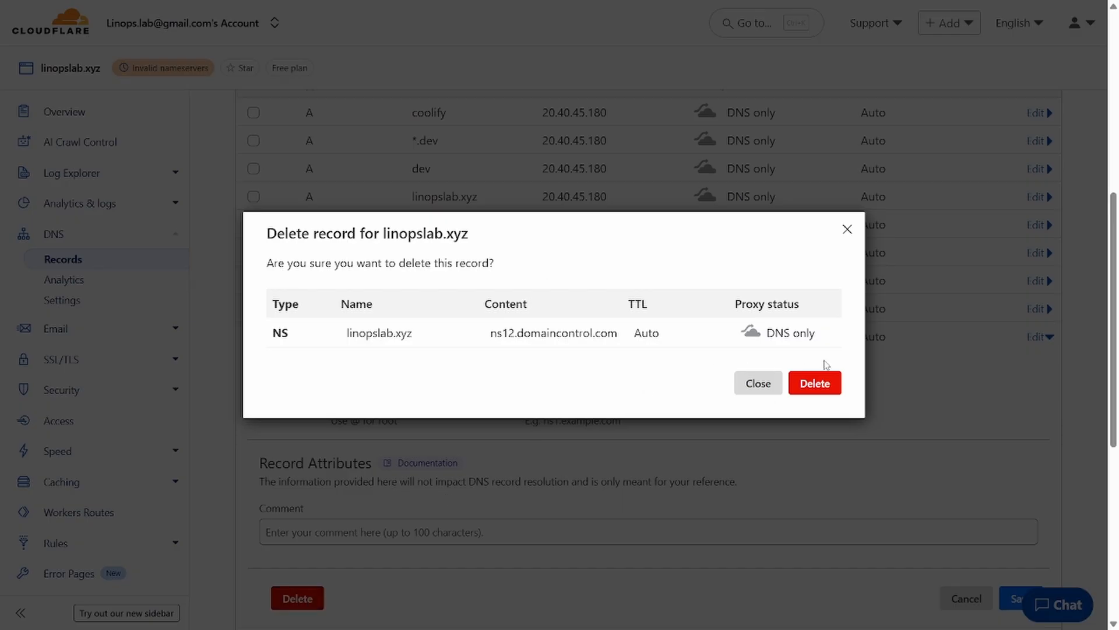
click(819, 384)
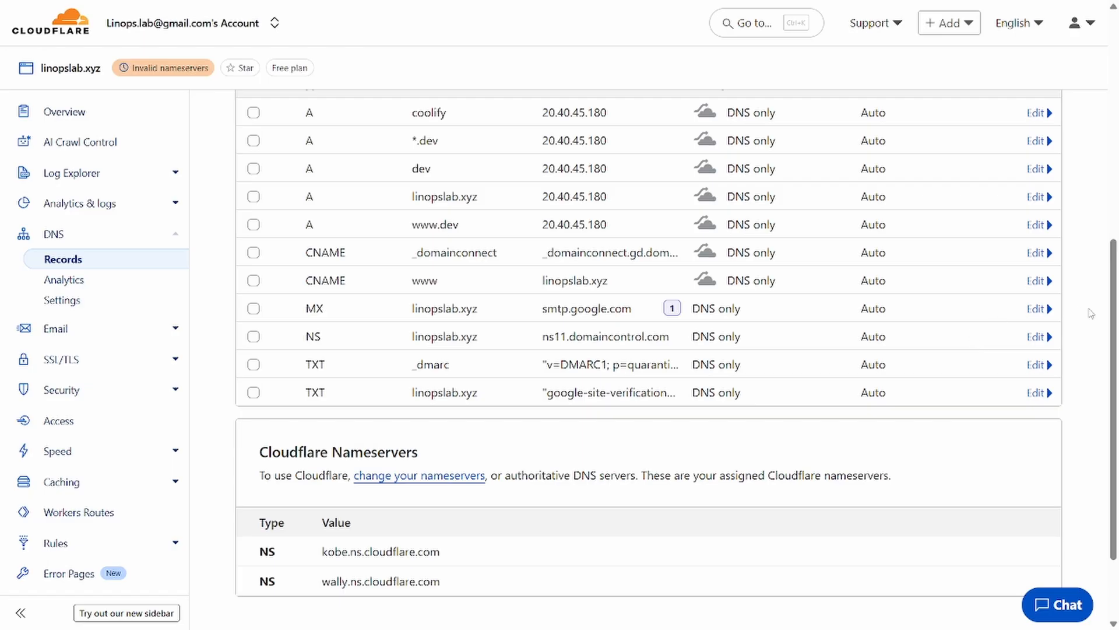
click(1042, 336)
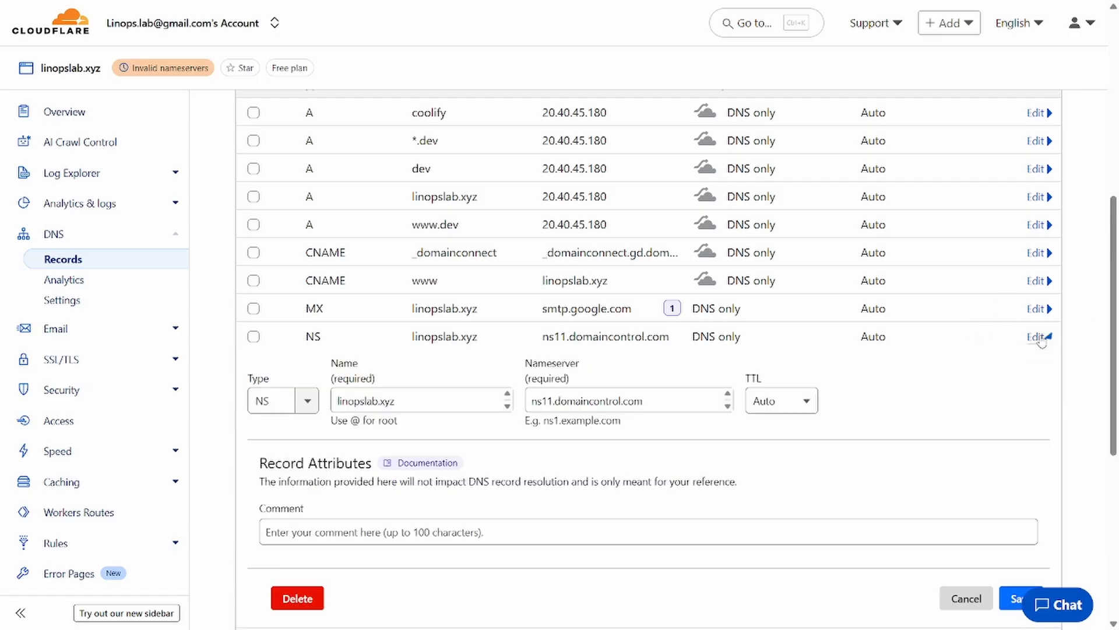
click(294, 598)
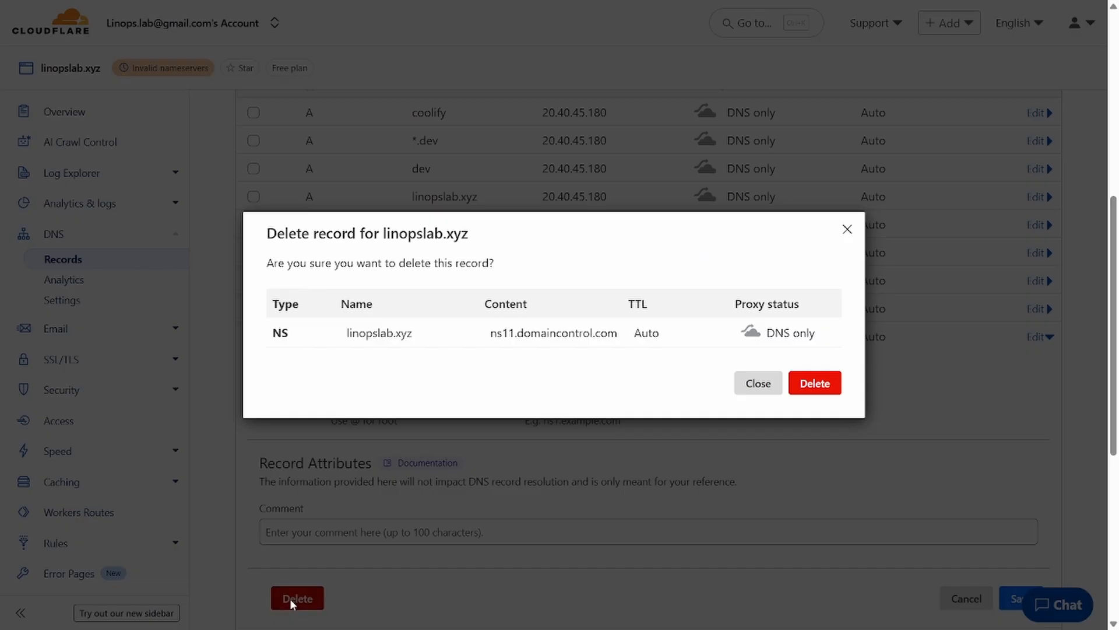
click(797, 388)
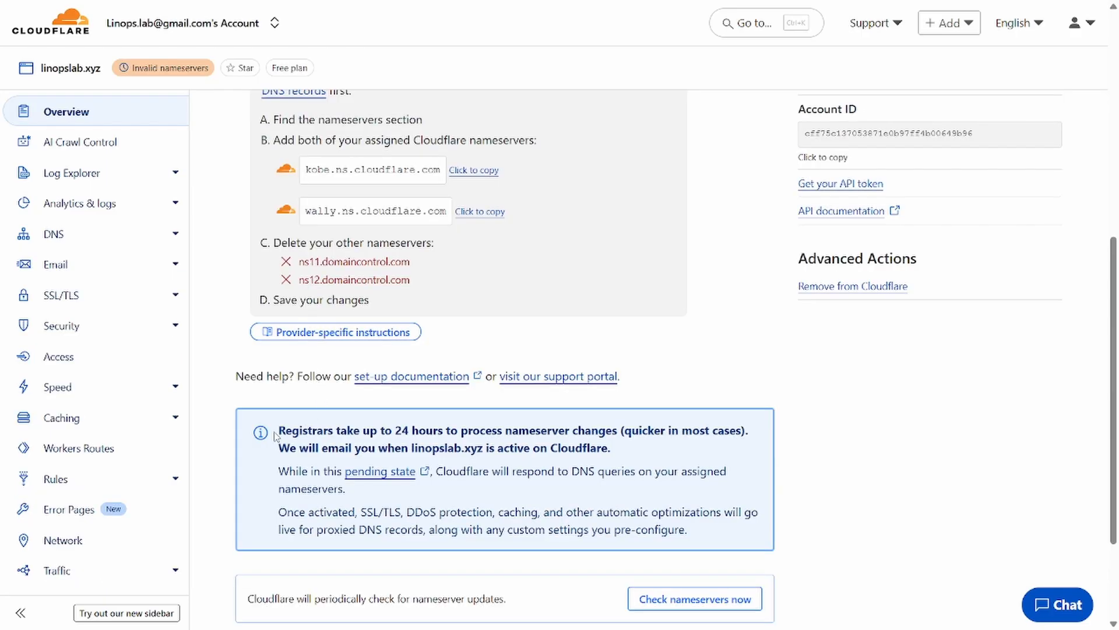
drag(276, 436, 618, 451)
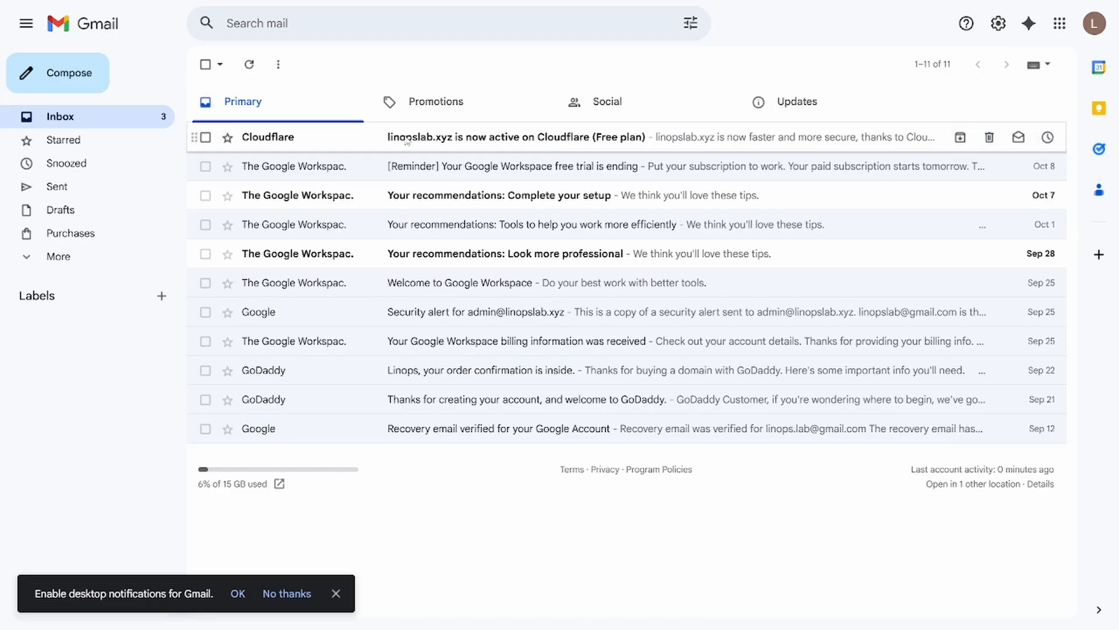
click(407, 140)
scroll(599, 345, down, 1)
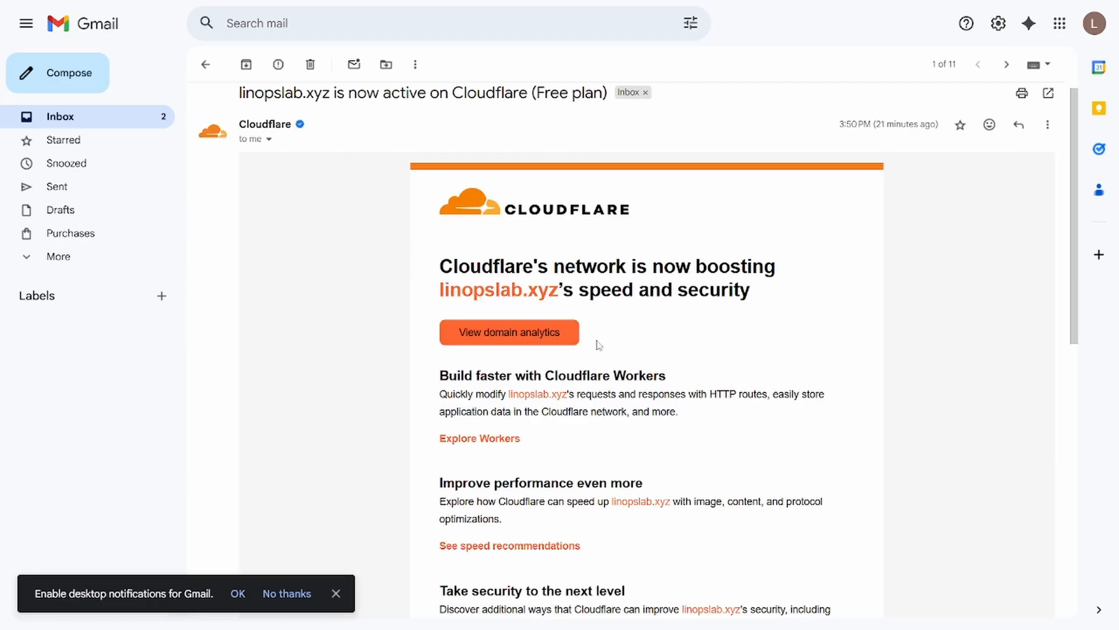
scroll(599, 345, up, 1)
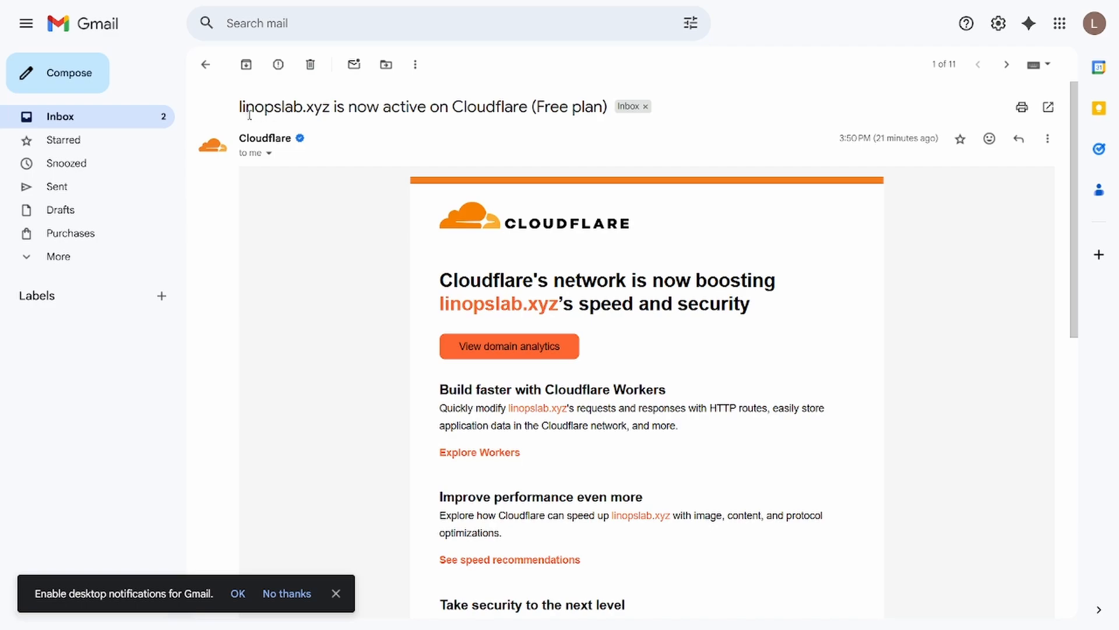
drag(332, 109, 602, 108)
click(522, 117)
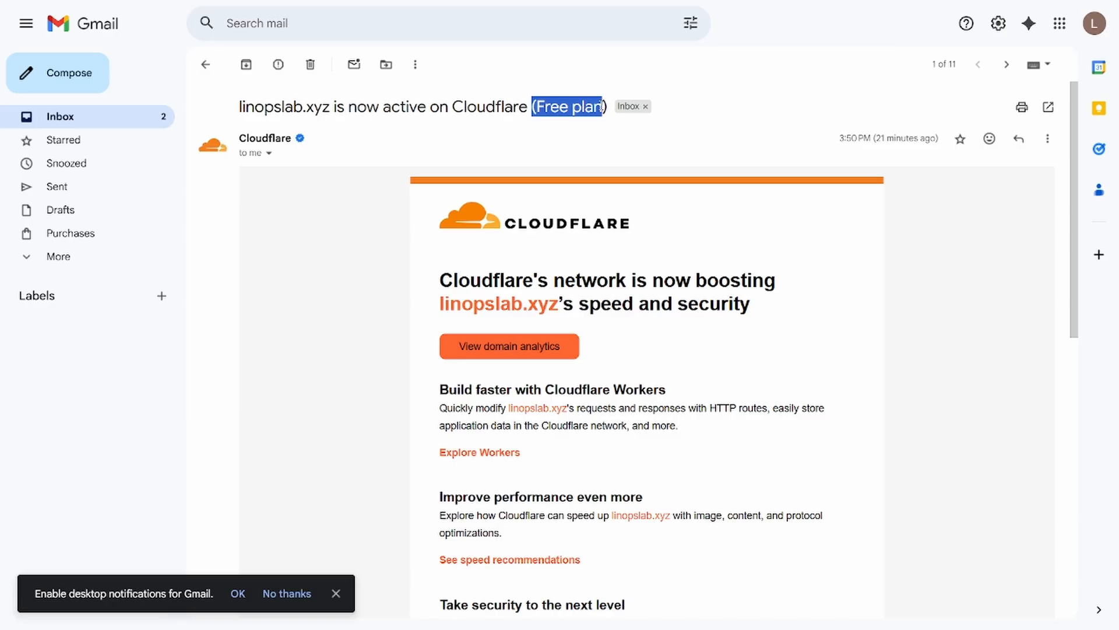
key(alt+Tab)
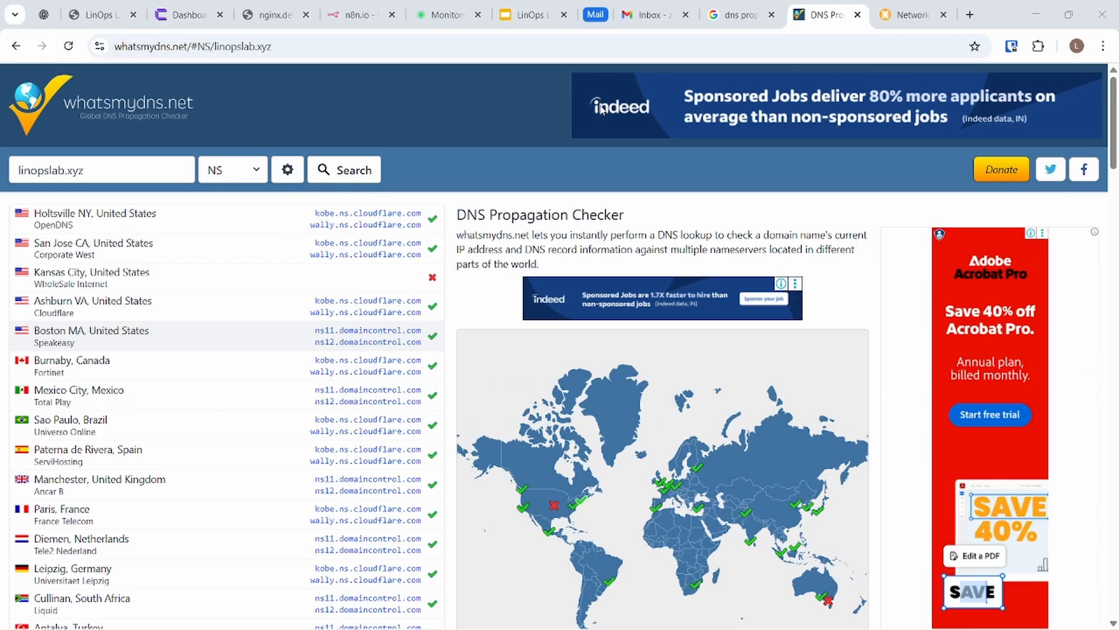
Step: Rerun the whatsmydns.net NS lookup for linopslab.xyz and scan the worldwide results
click(330, 170)
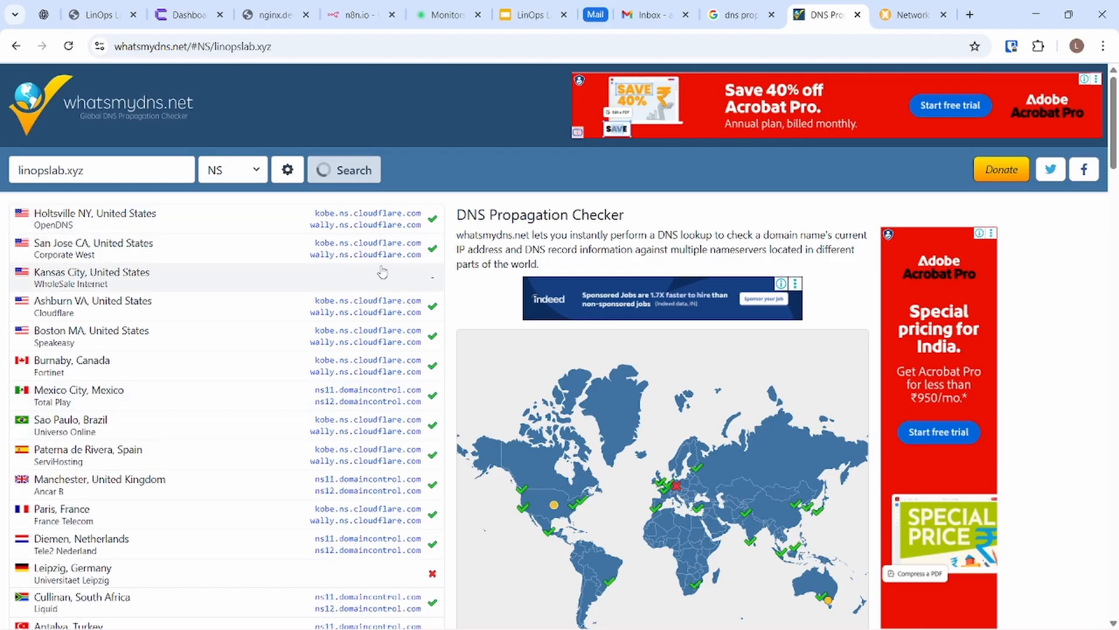
scroll(402, 396, down, 1)
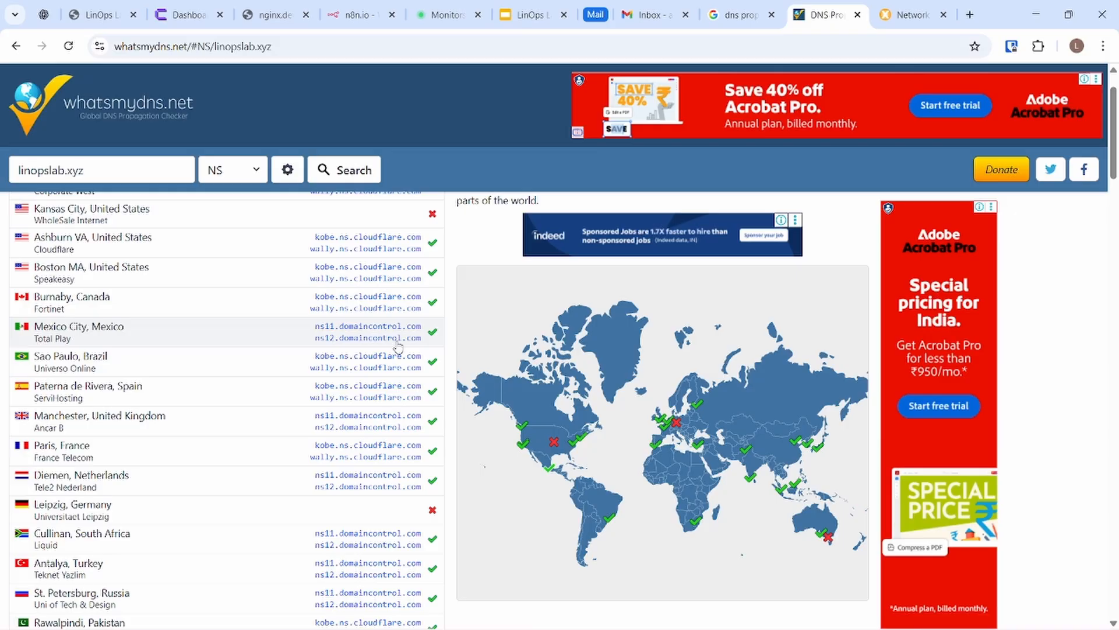
scroll(352, 353, up, 1)
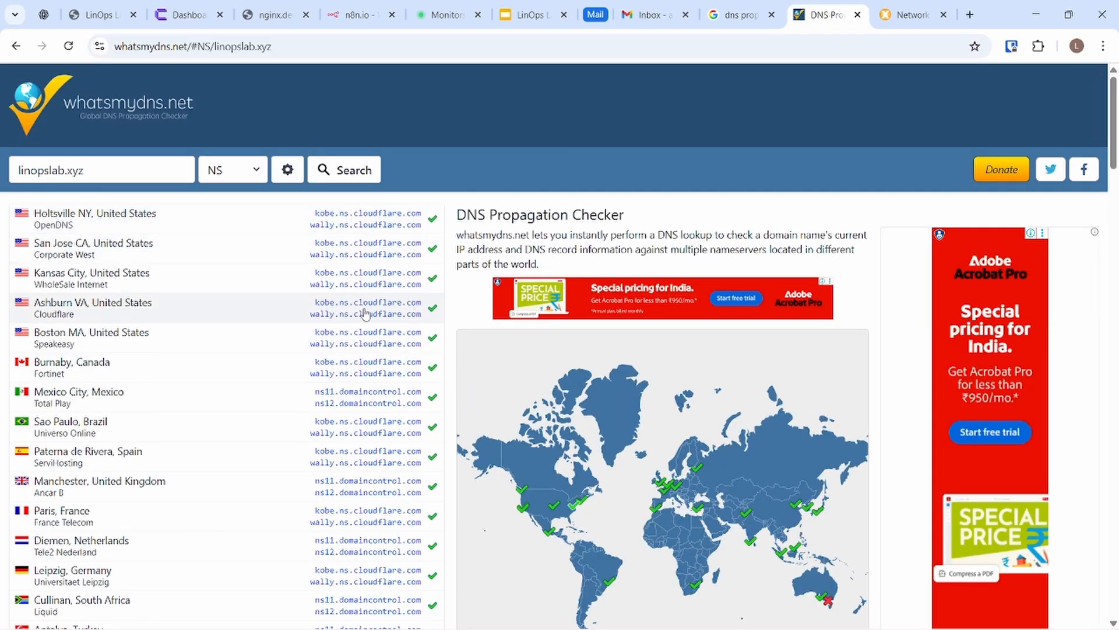
scroll(379, 469, down, 3)
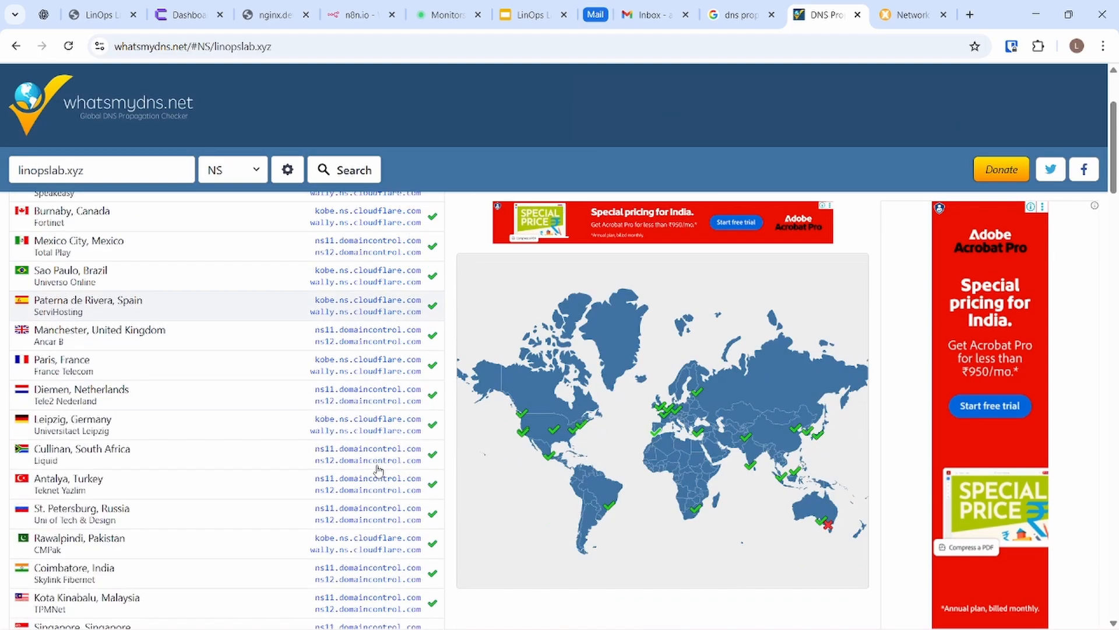
scroll(379, 469, down, 2)
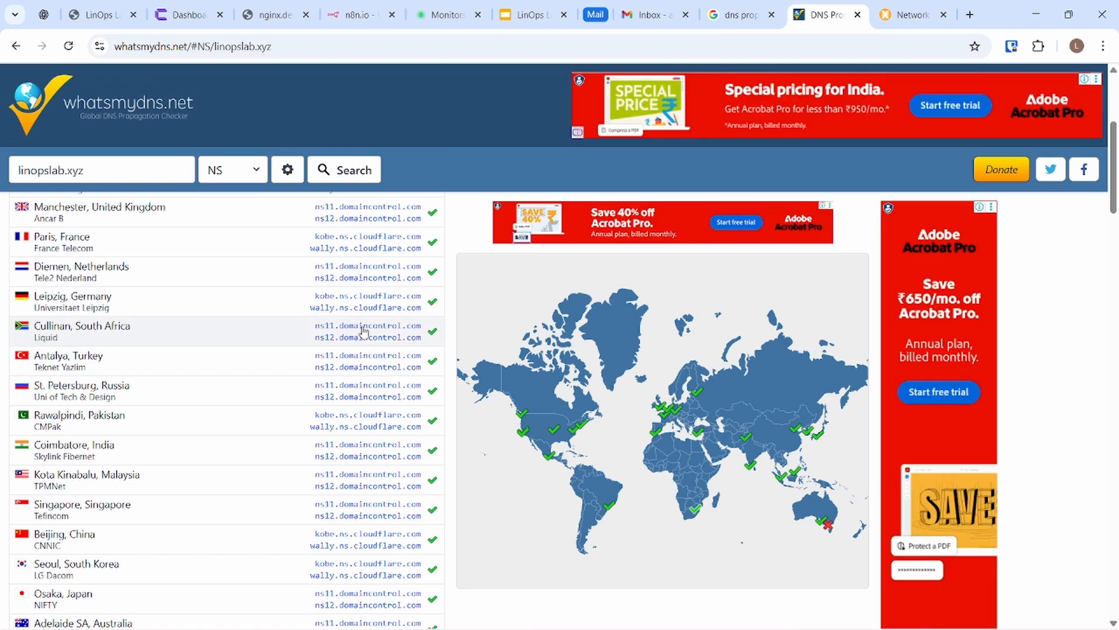
scroll(366, 402, down, 1)
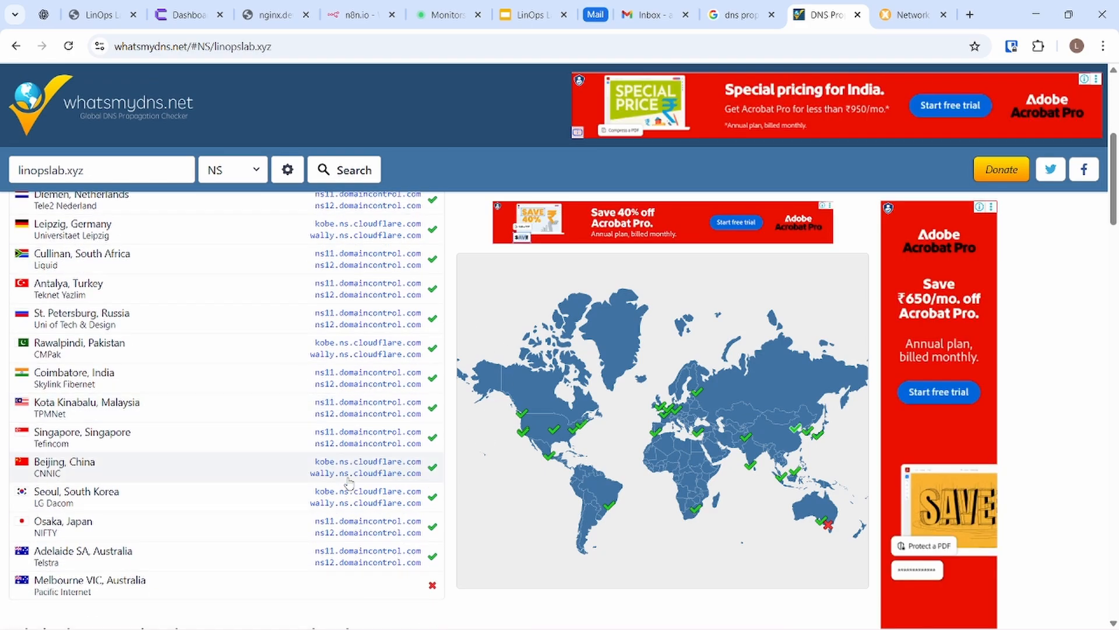
scroll(366, 402, up, 5)
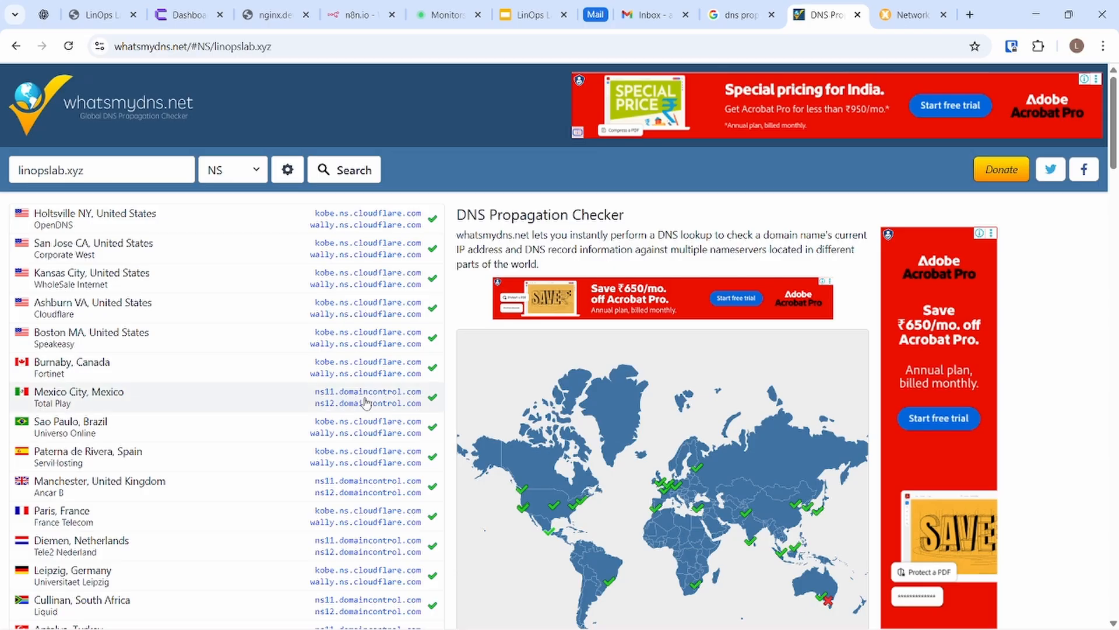
key(alt+Tab)
key(alt+Tab)
key(alt+Tab)
key(alt+Tab)
key(alt+Tab)
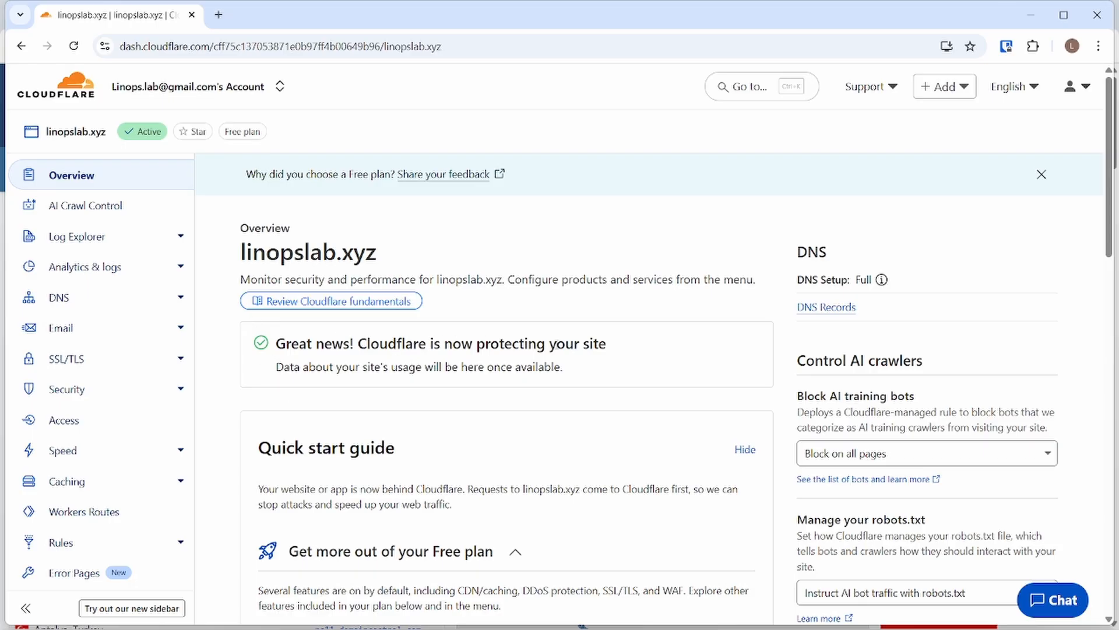
Step: Open linopslab.xyz's DNS records and scroll to the kobe and wally Cloudflare nameservers
scroll(441, 437, down, 7)
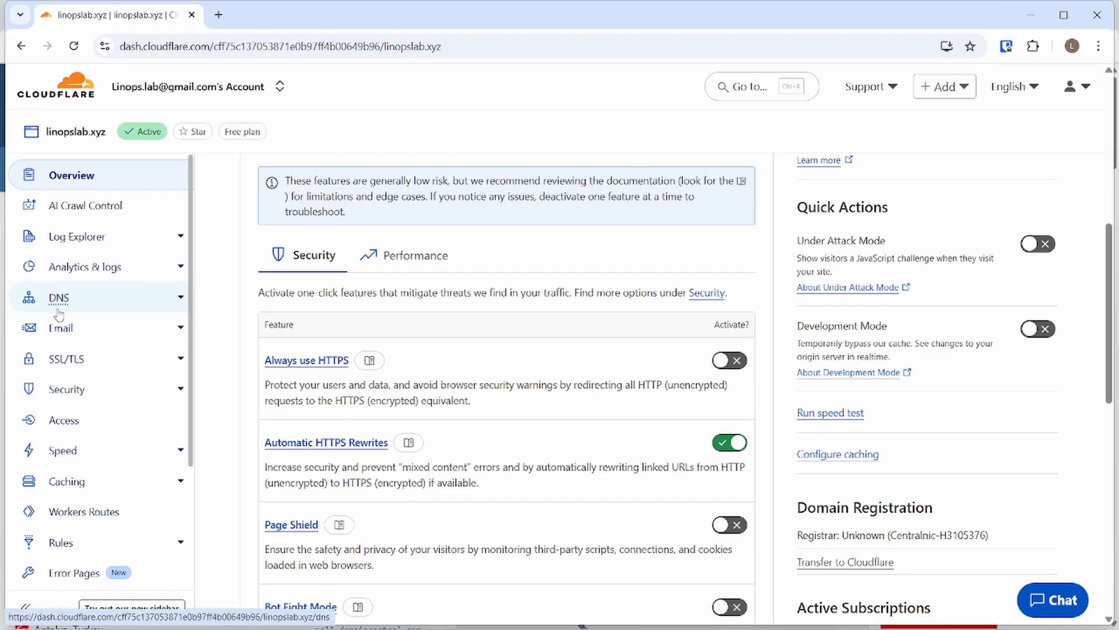
click(59, 314)
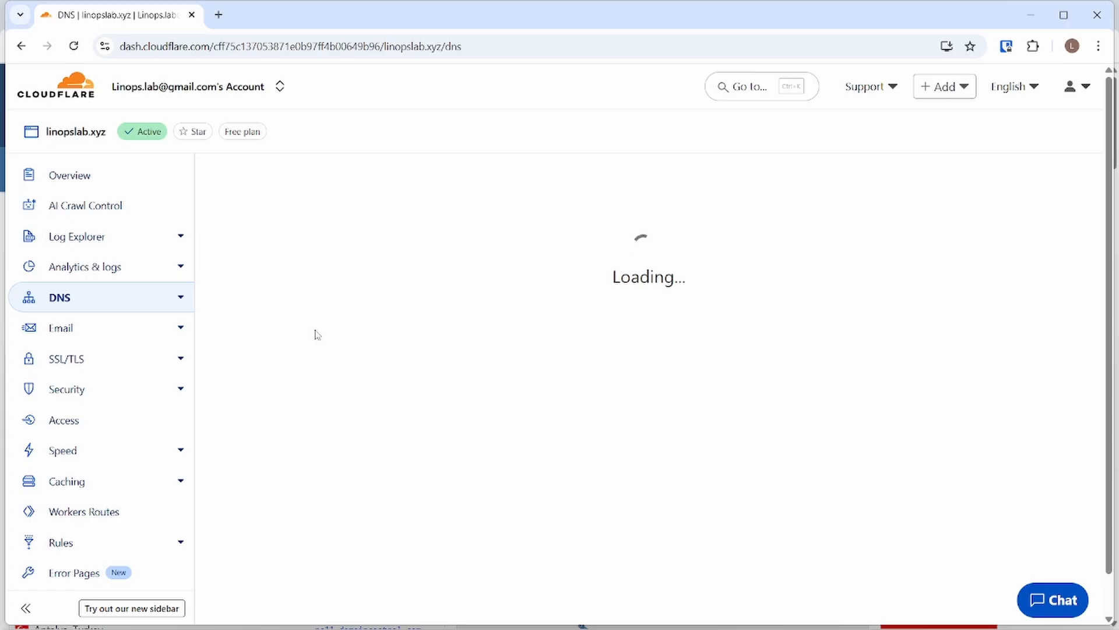
scroll(413, 425, down, 7)
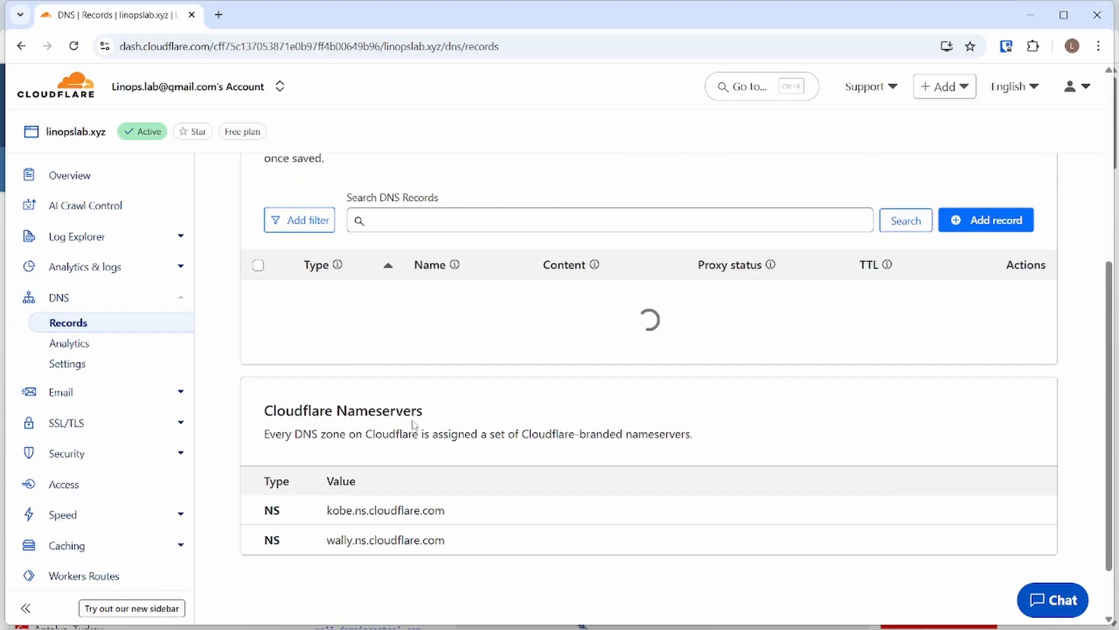
scroll(414, 432, up, 3)
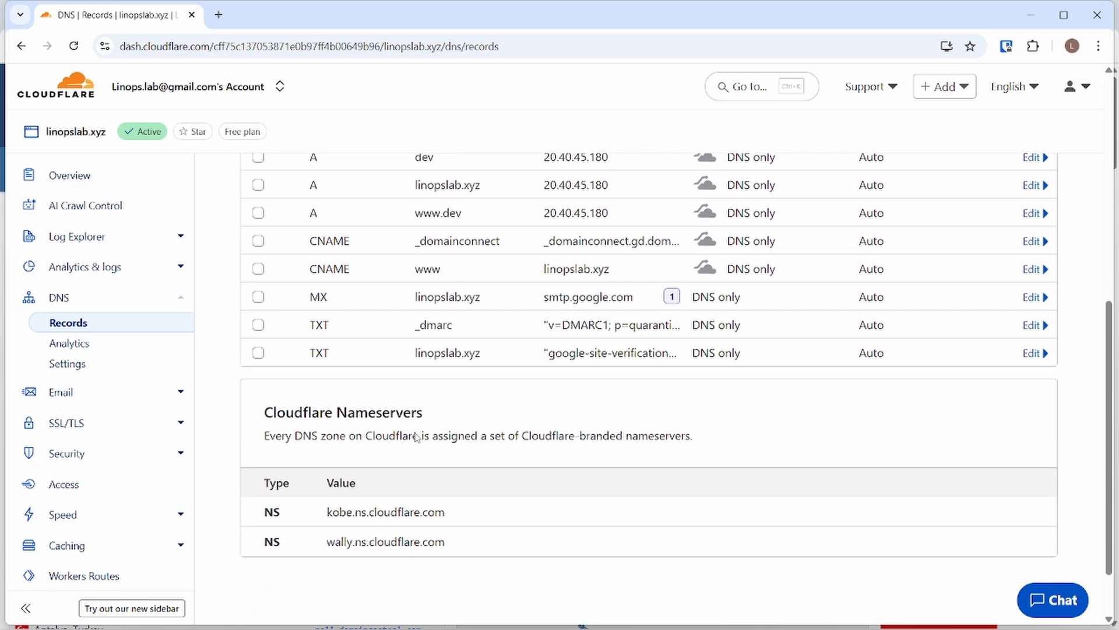
scroll(415, 436, up, 3)
key(alt+Tab)
key(Tab)
key(Tab)
key(Tab)
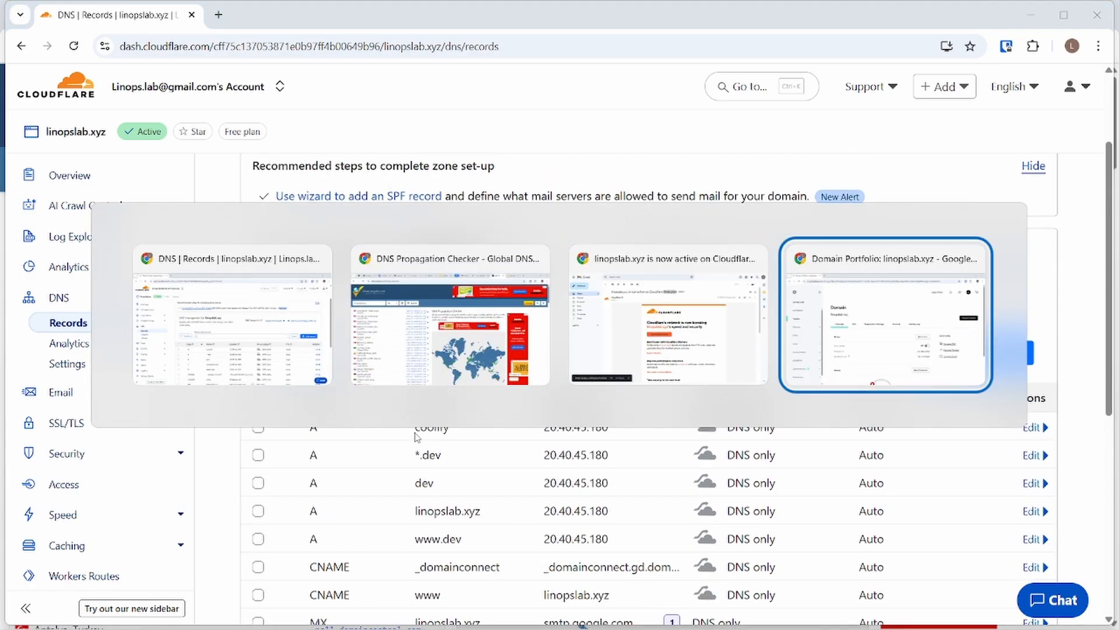
Step: Reload the Coolify dashboard and confirm its Projects list loads
key(alt+Tab)
key(alt+Tab)
key(alt+Tab)
key(Tab)
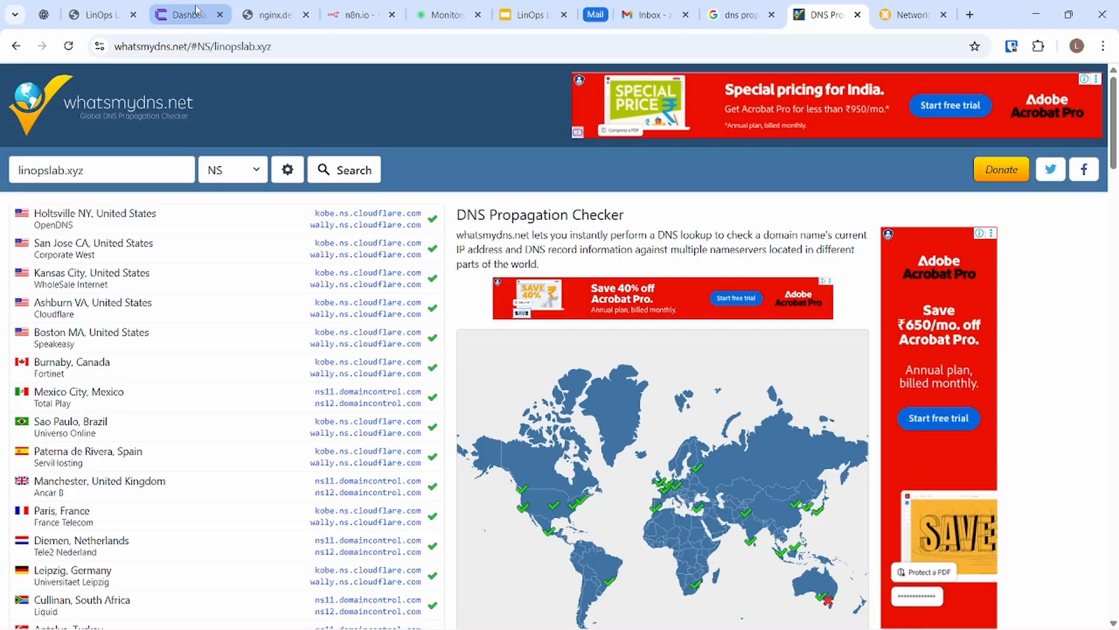
click(189, 15)
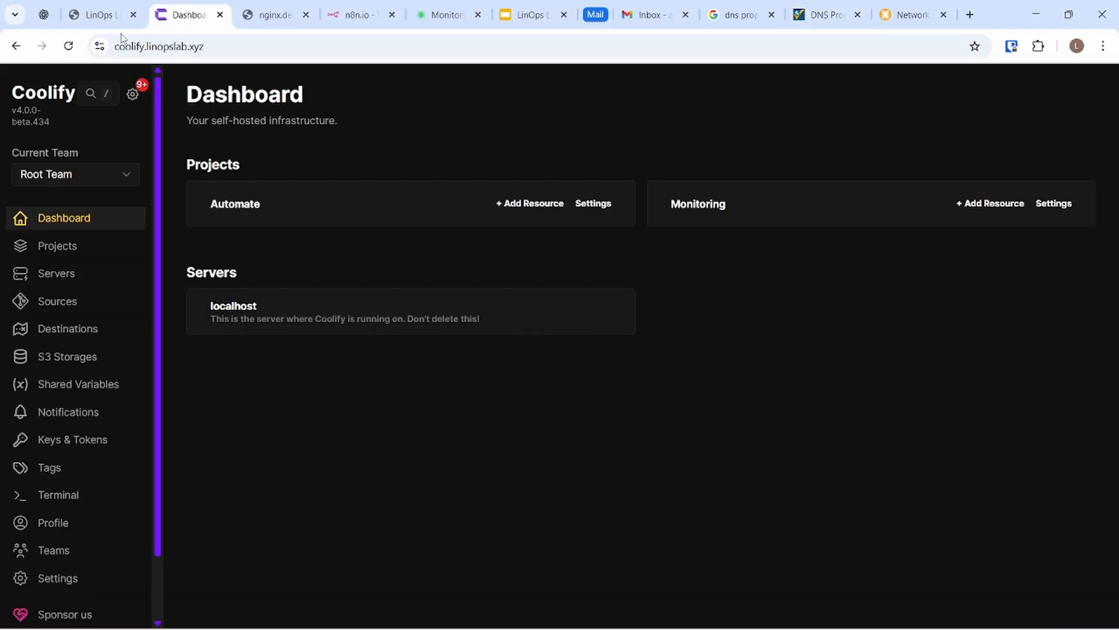
click(69, 48)
click(57, 246)
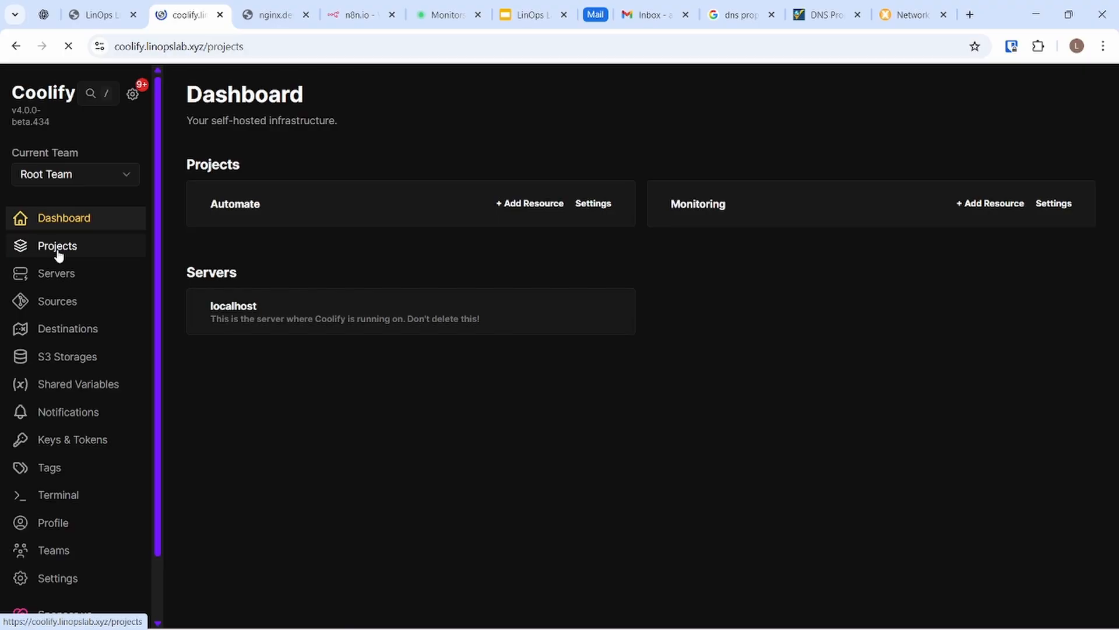
Step: Reload the LinOps Lab site at my-nginx.dev.linopslab.xyz to confirm it still loads
click(79, 13)
click(69, 48)
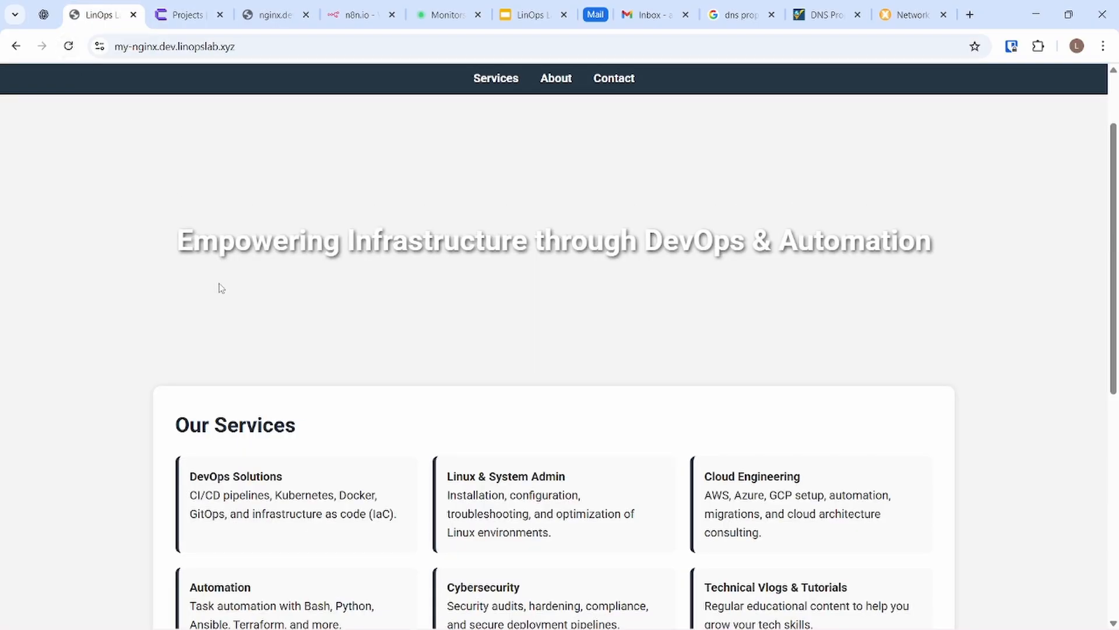
scroll(219, 288, down, 8)
scroll(218, 295, up, 10)
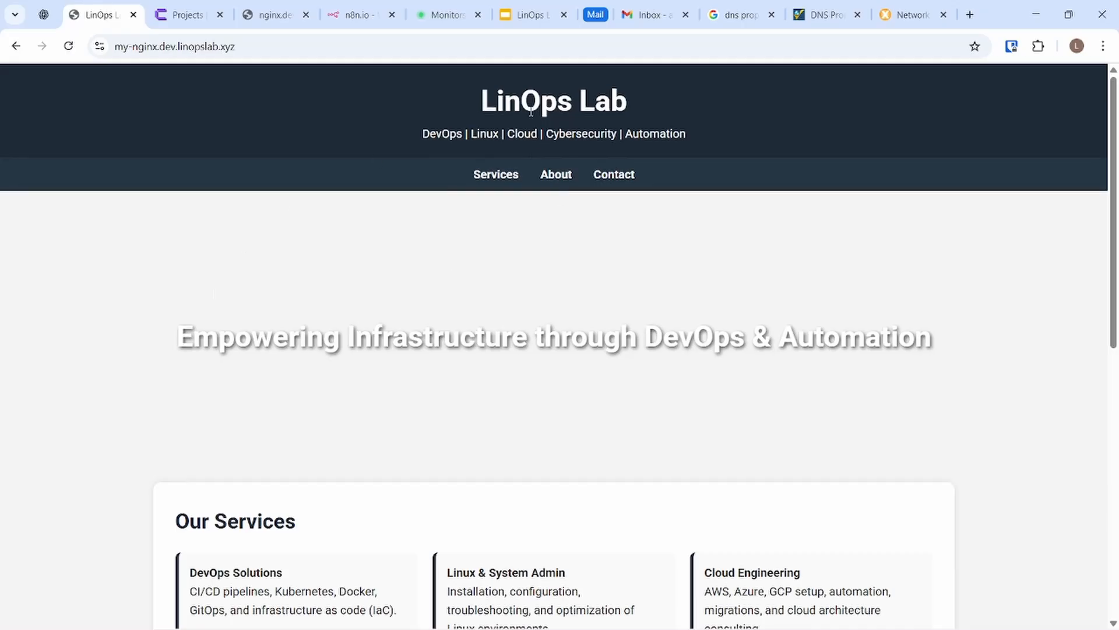
click(443, 14)
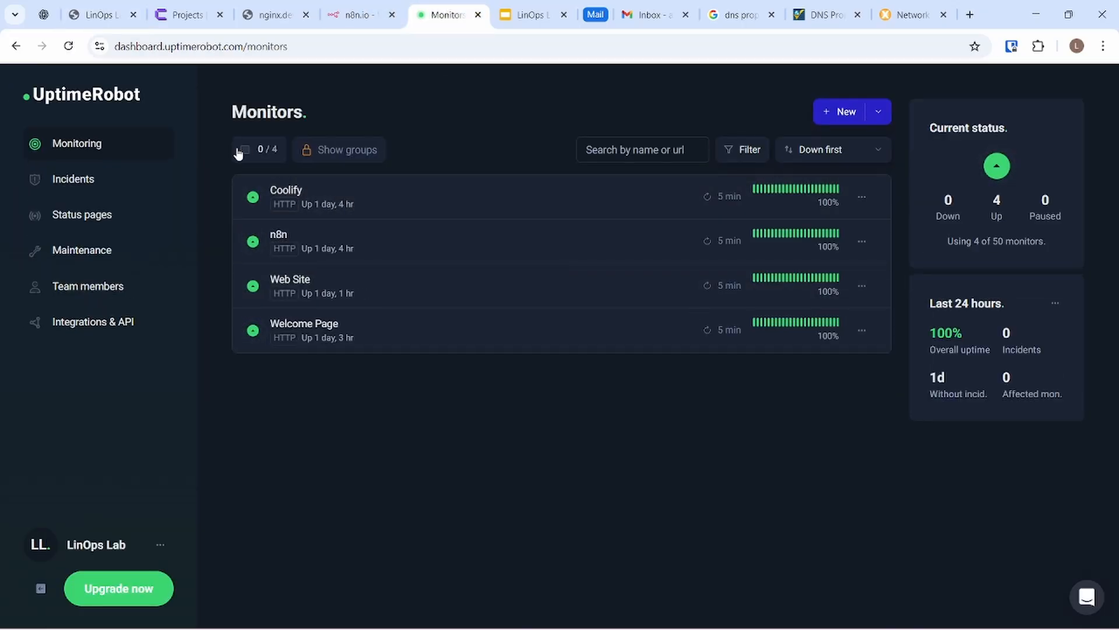
Step: Refresh UptimeRobot to confirm all four monitors are up at 100%, then check the Gmail account
click(68, 46)
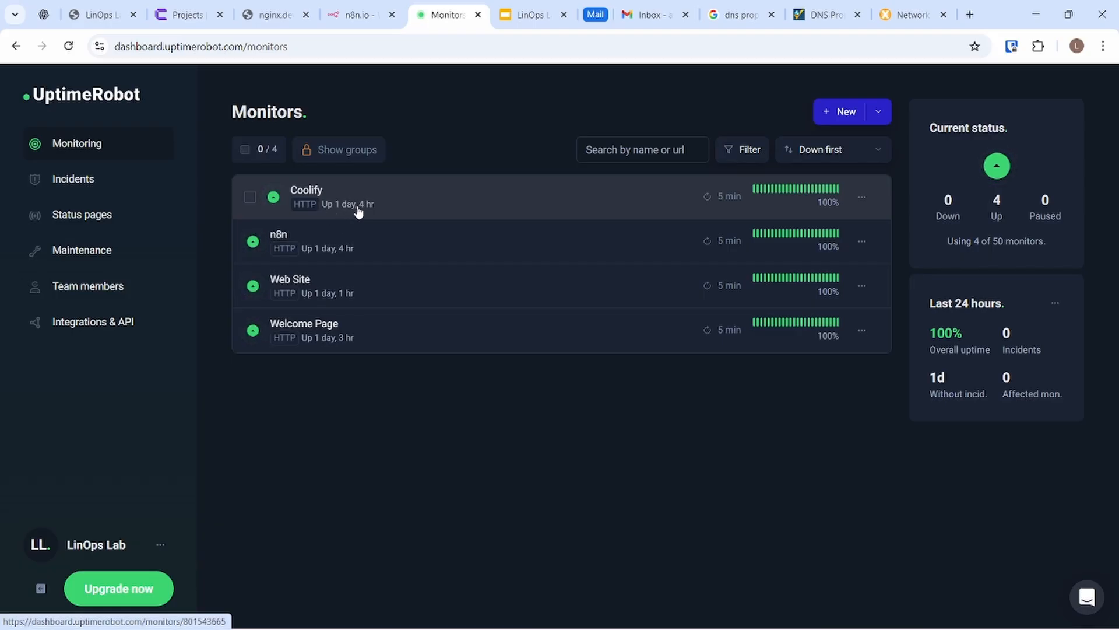
click(657, 14)
click(1032, 90)
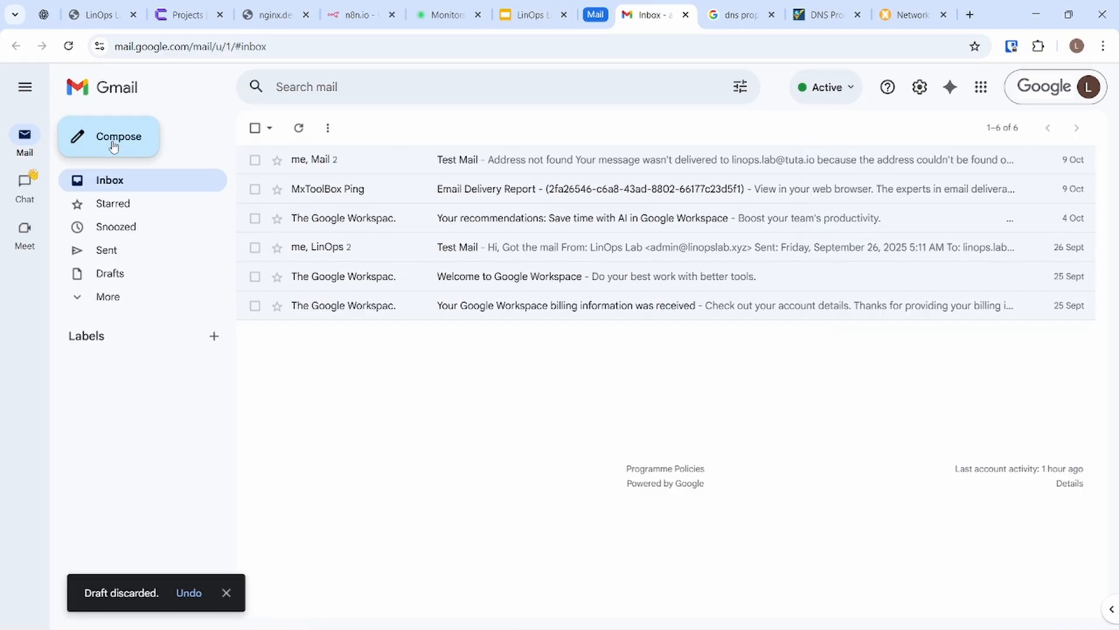
Step: Send a message with subject and body 'Test Mail' to the domain's admin address
click(113, 145)
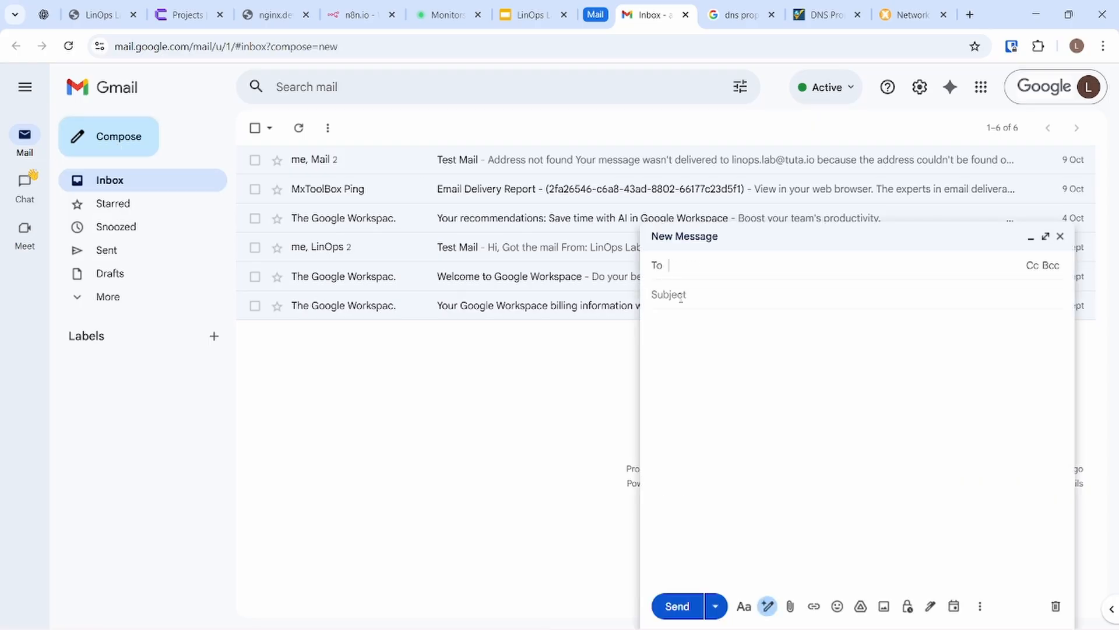
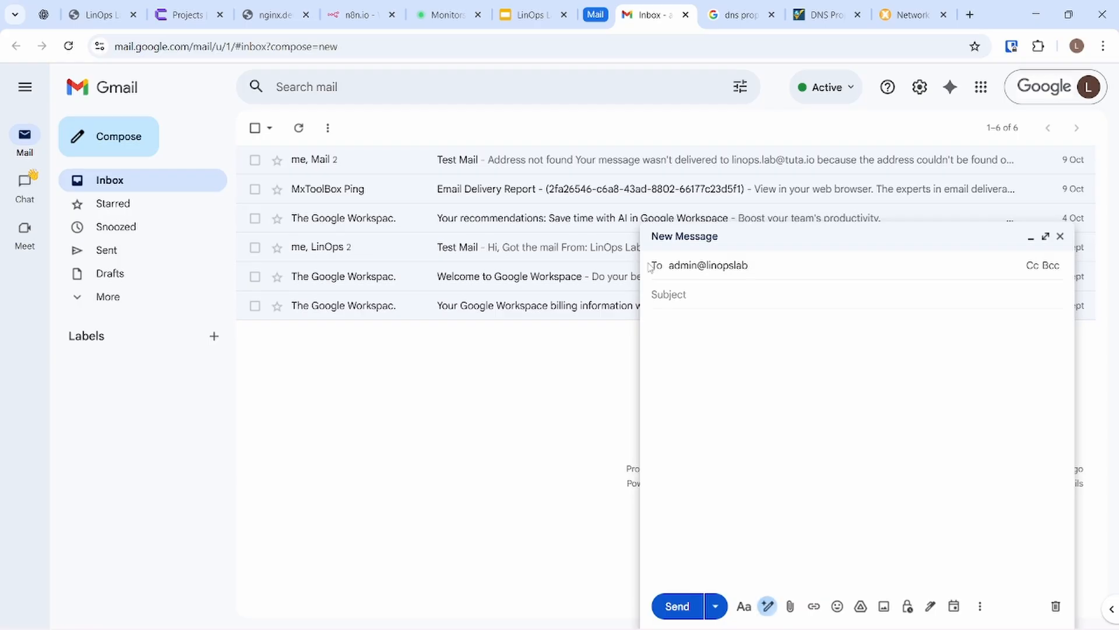
key(Return)
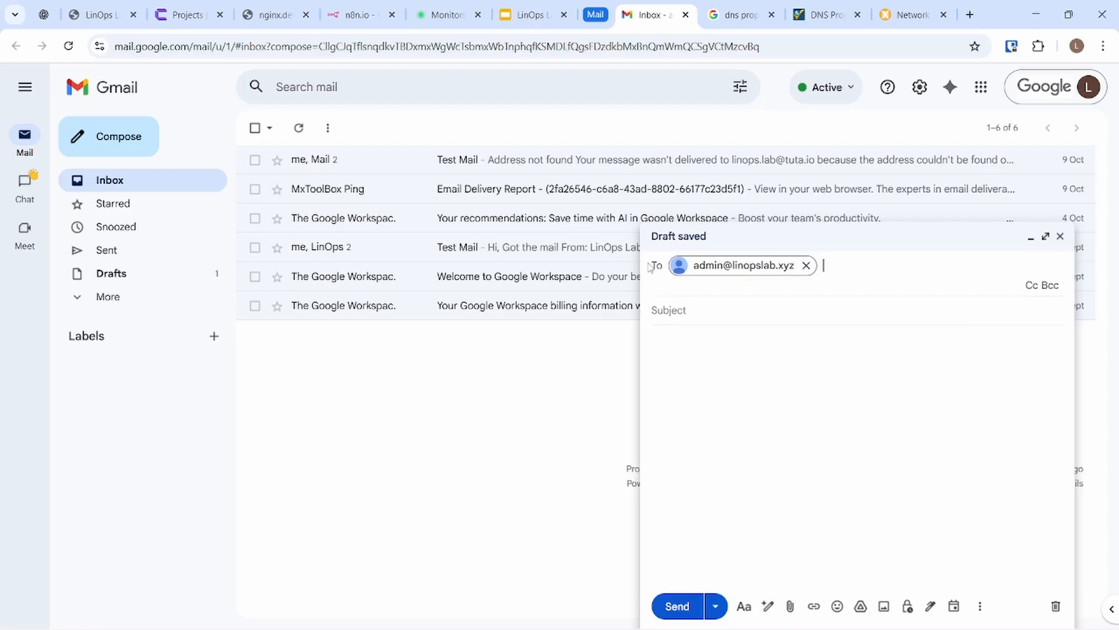
text(Te)
key(BackSpace)
key(Tab)
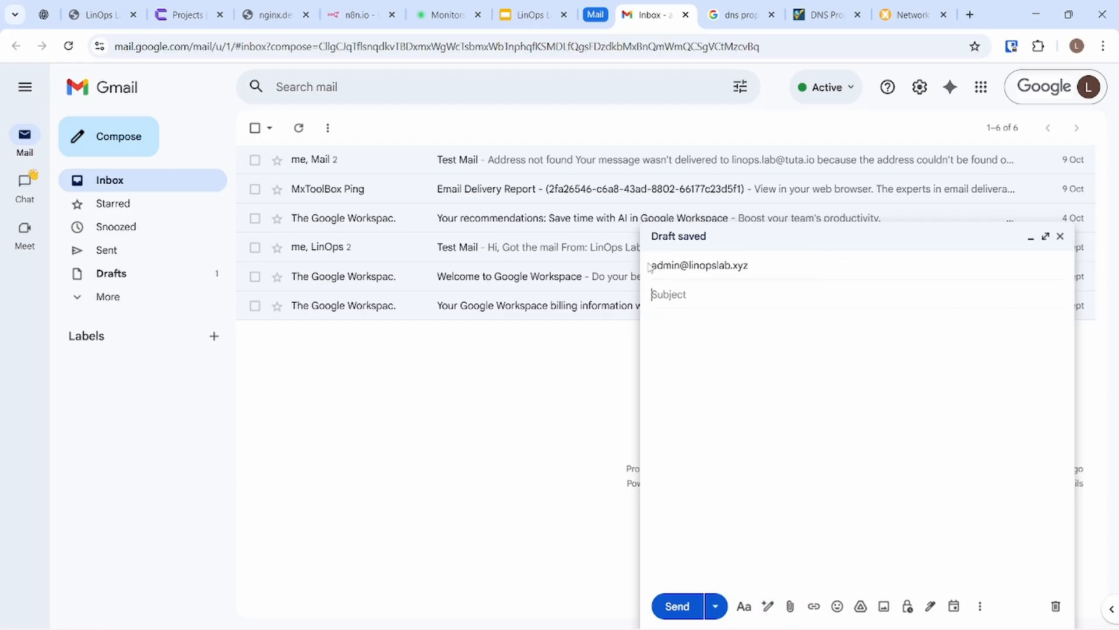
text(Test Mail)
key(Tab)
text(Te)
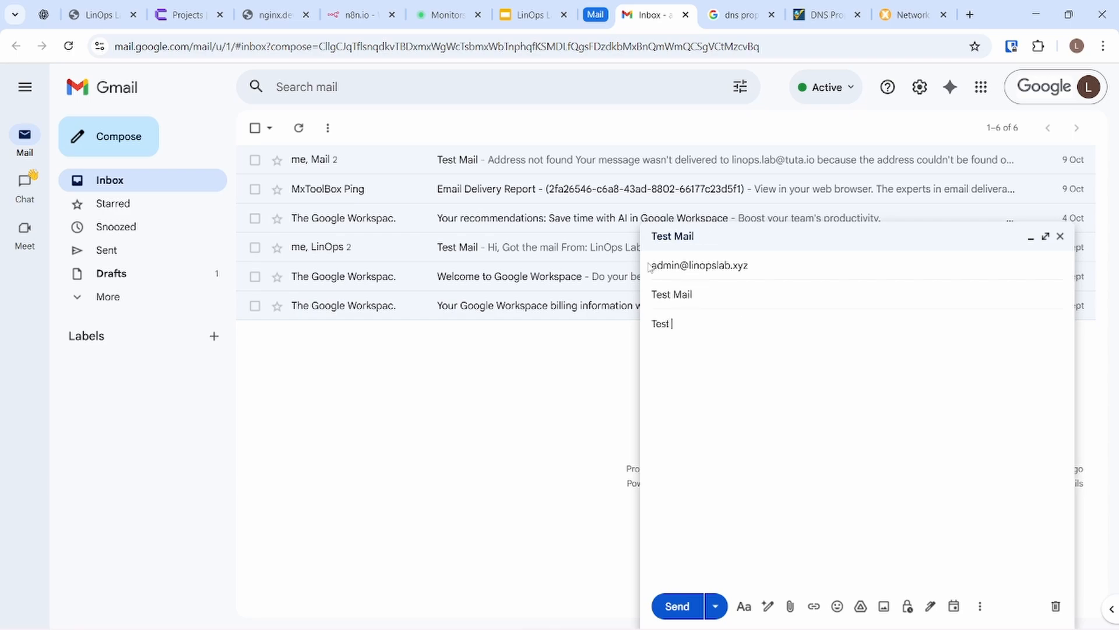
click(676, 606)
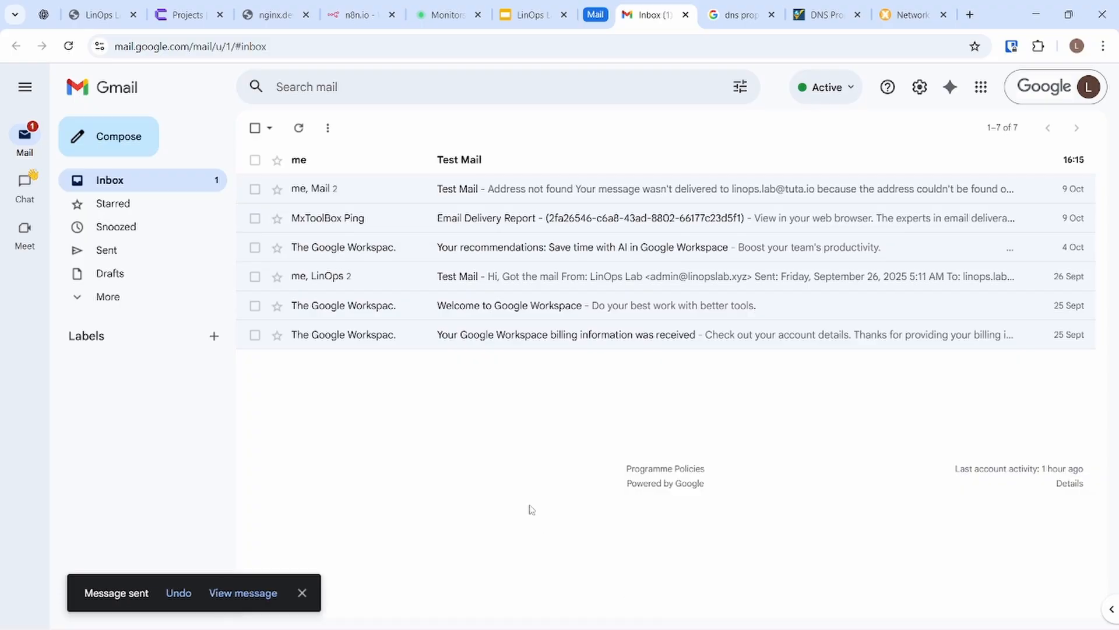
Step: Open the arrived Test Mail and check its mailed-by details and received time
click(461, 169)
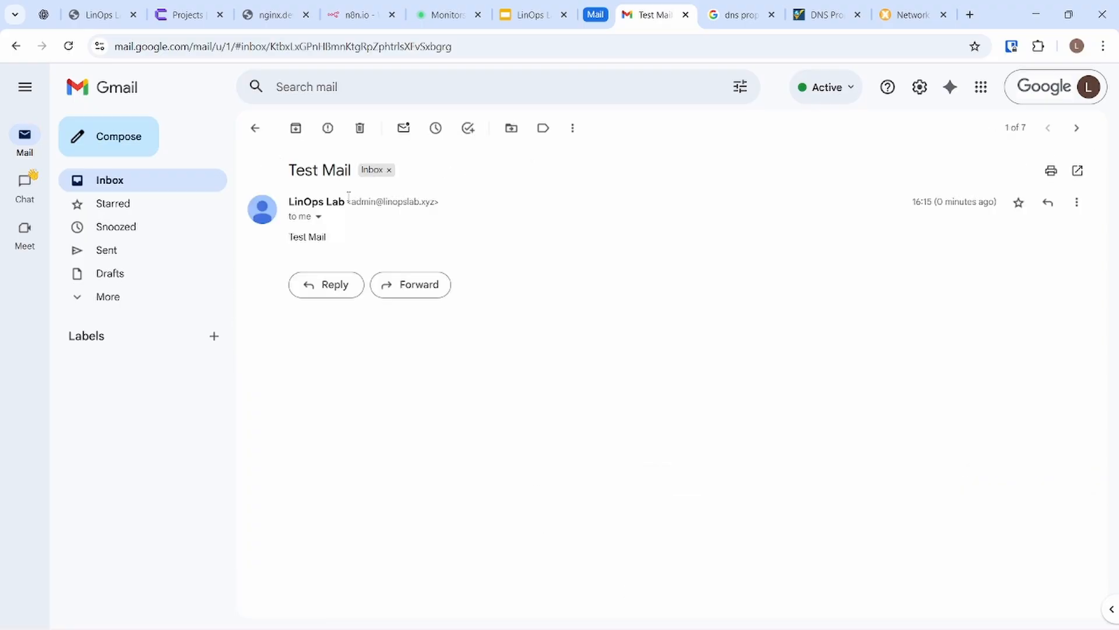
click(318, 218)
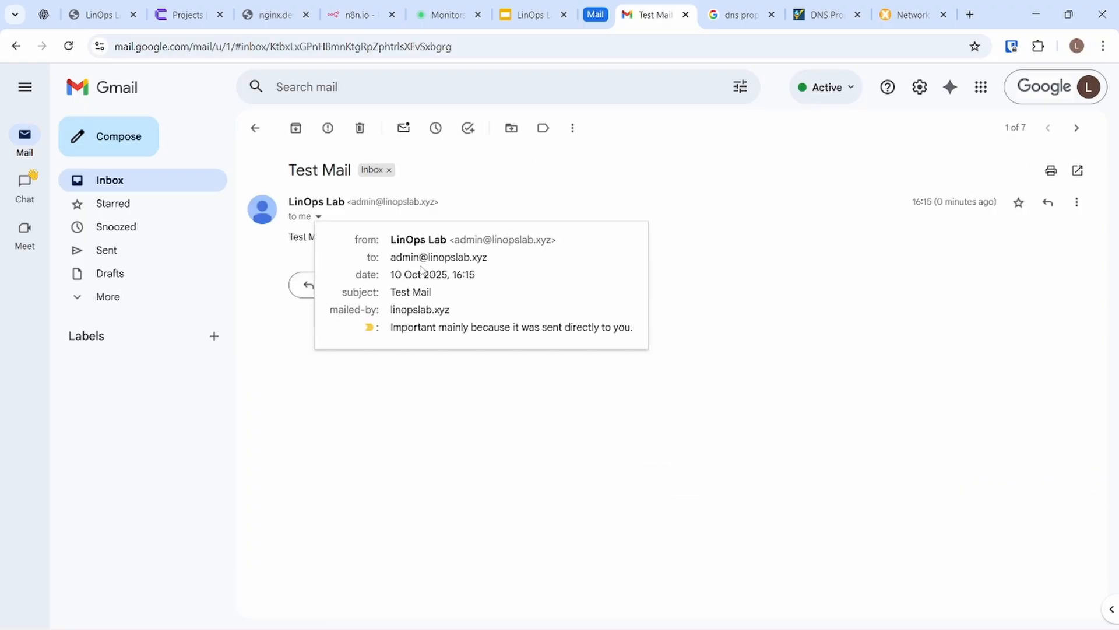
click(133, 185)
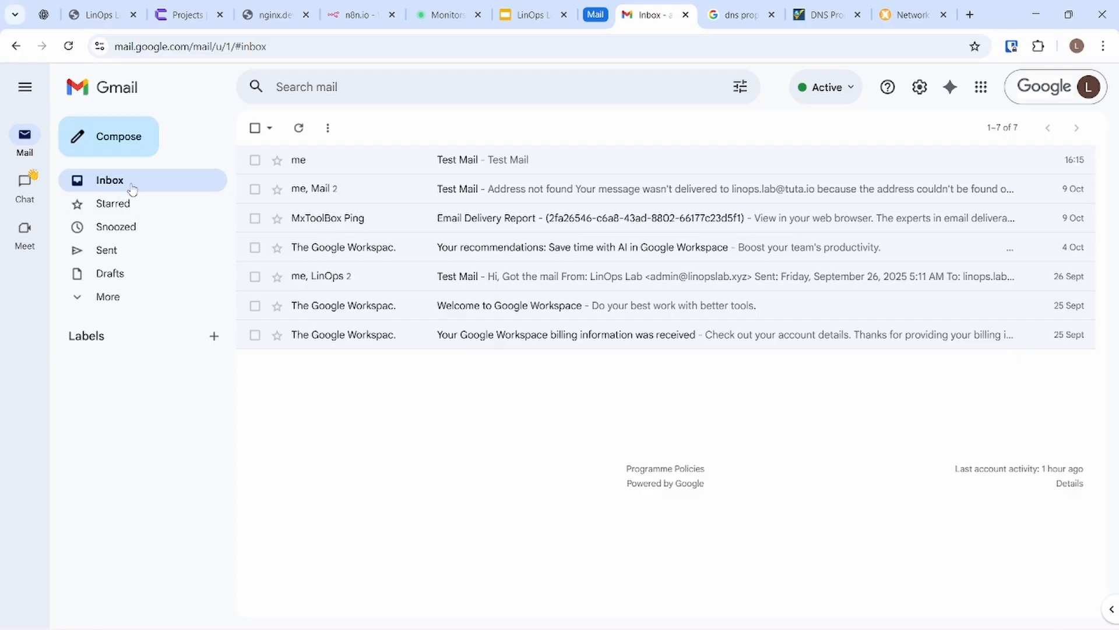
click(384, 169)
drag(922, 202, 1006, 207)
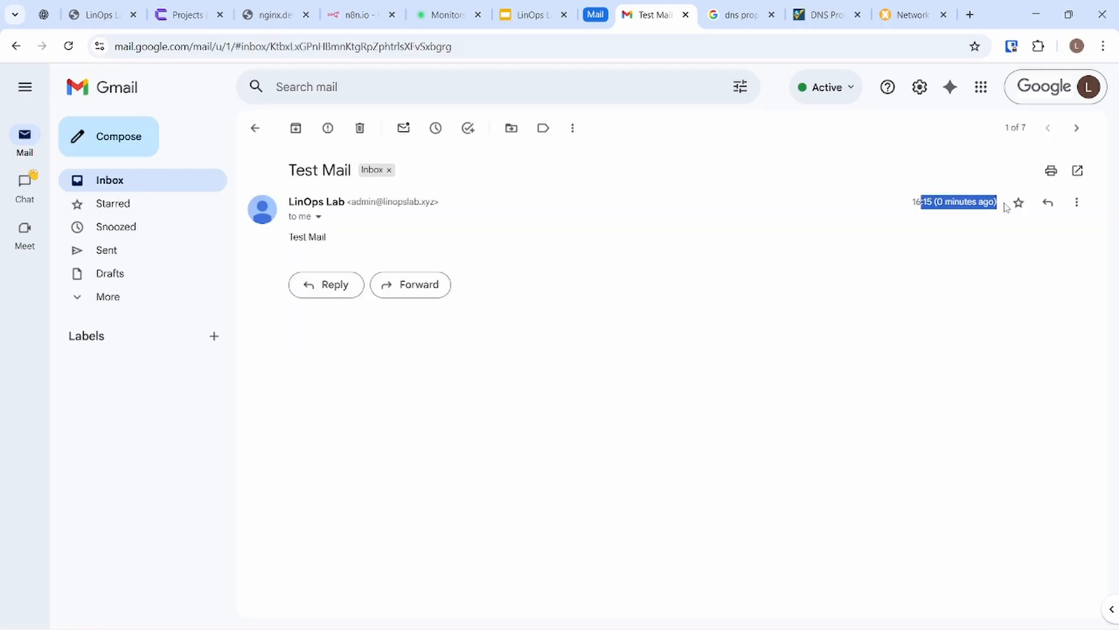